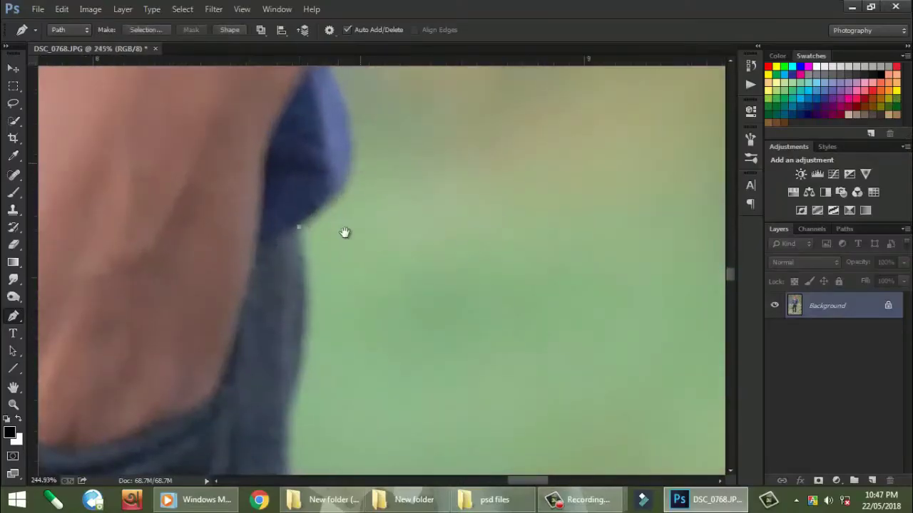
Trace the pen path around the sleeve-arm corner and along the sleeve edge
left_click_drag(344, 232, 307, 292)
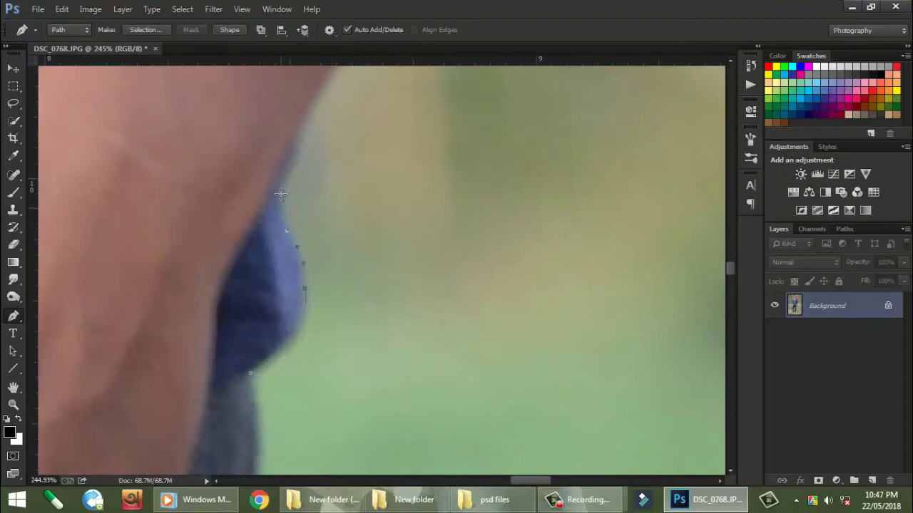
left_click_drag(305, 124, 253, 366)
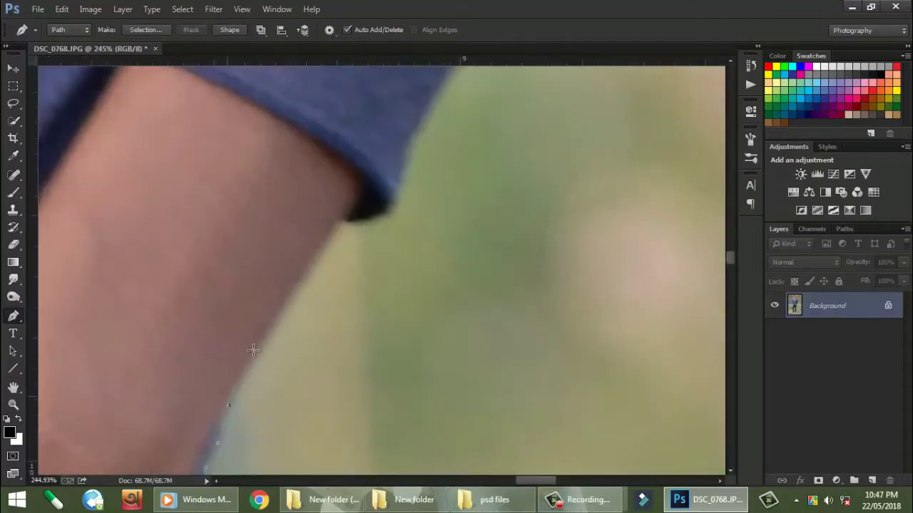
left_click(343, 219)
left_click_drag(391, 182, 224, 335)
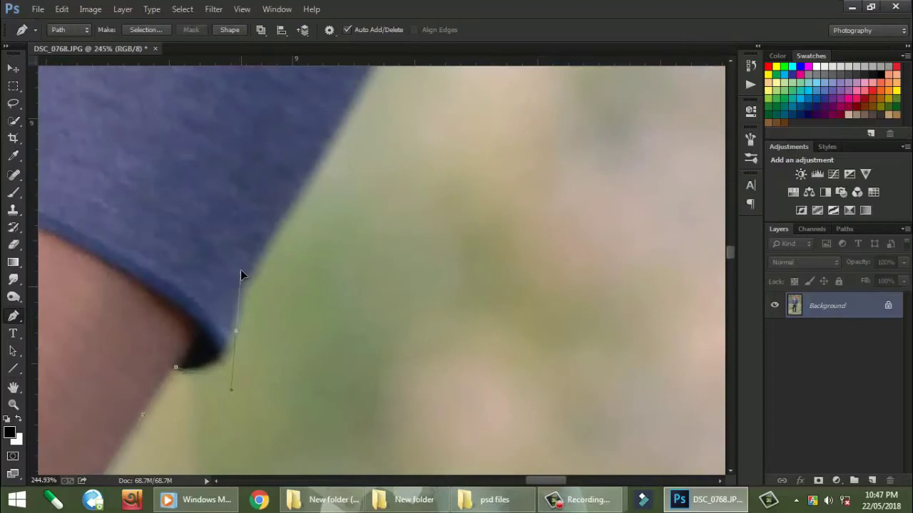
left_click(288, 206)
left_click_drag(354, 165, 273, 322)
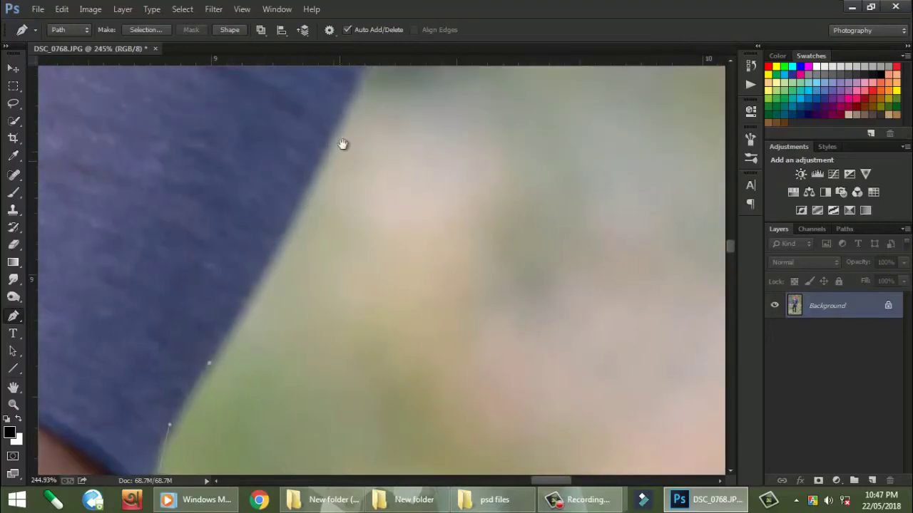
Continue the pen path around the folds of the blue sleeve
left_click_drag(343, 144, 278, 256)
left_click_drag(308, 197, 225, 404)
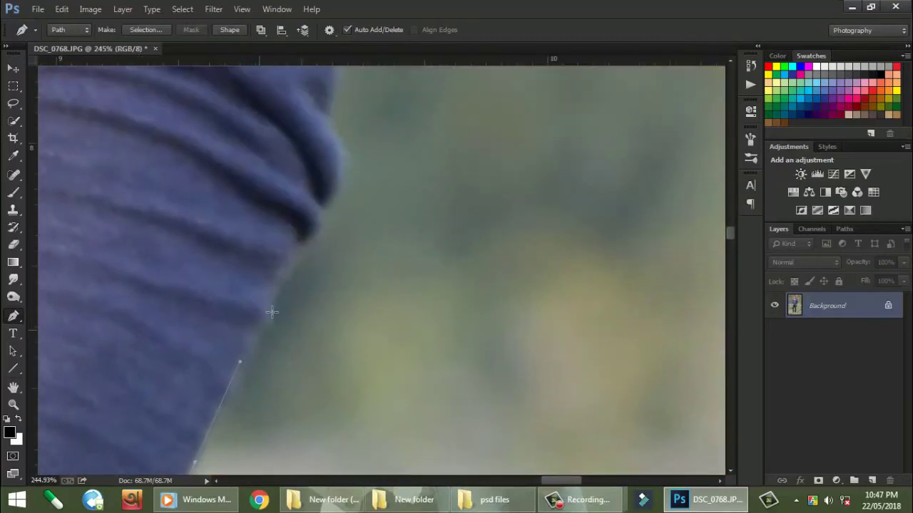
left_click(309, 248)
left_click_drag(335, 211, 280, 339)
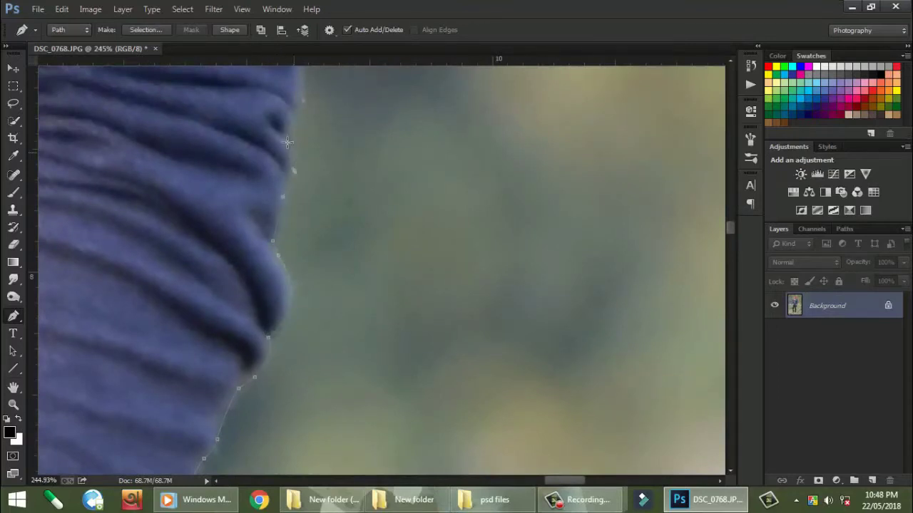
left_click(304, 104)
left_click_drag(303, 104, 251, 360)
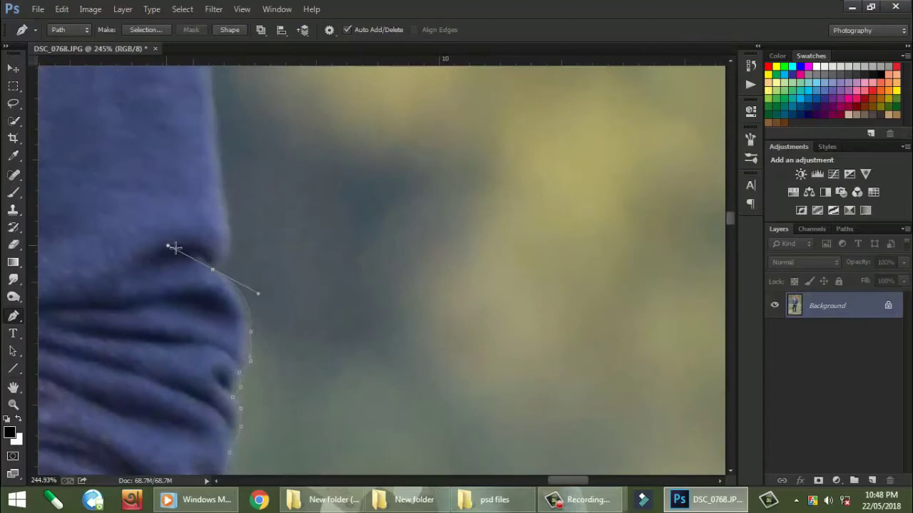
Extend the path up the remaining sleeve and the straight shirt edge
left_click_drag(213, 211, 238, 330)
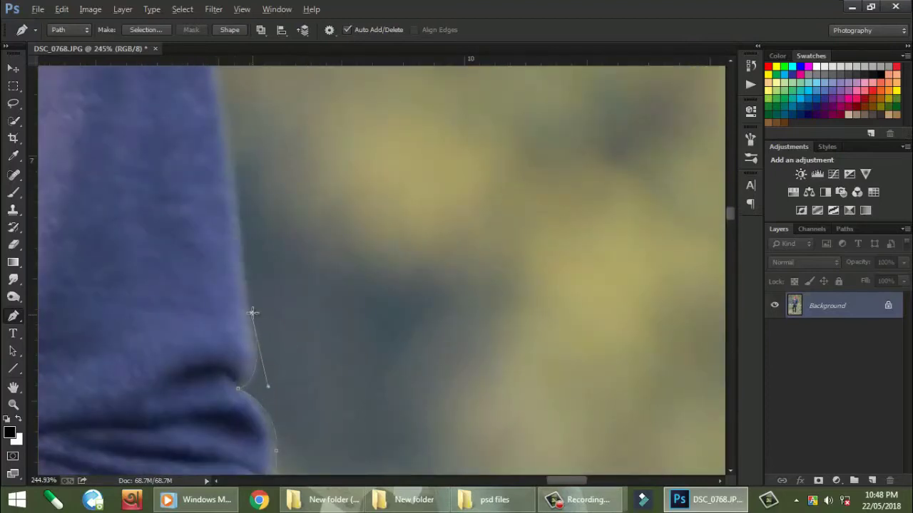
left_click(228, 130)
left_click_drag(228, 130, 314, 360)
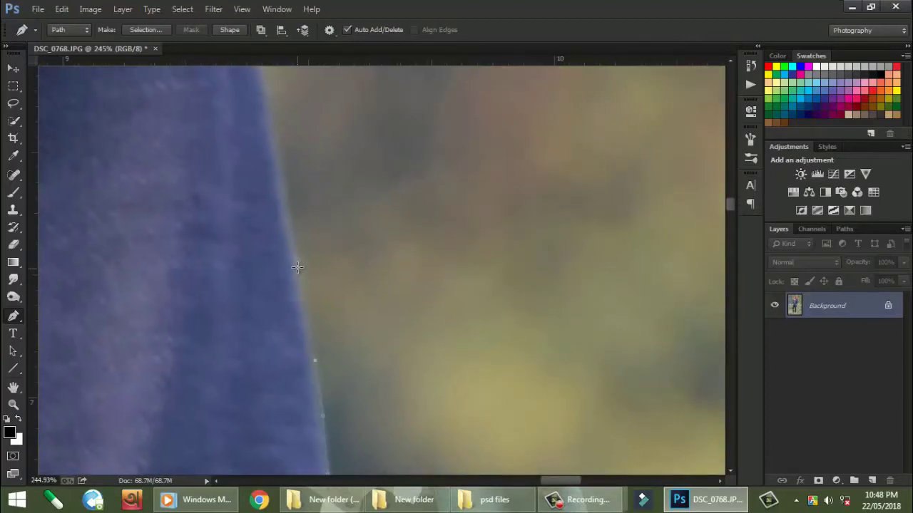
left_click_drag(278, 131, 261, 166)
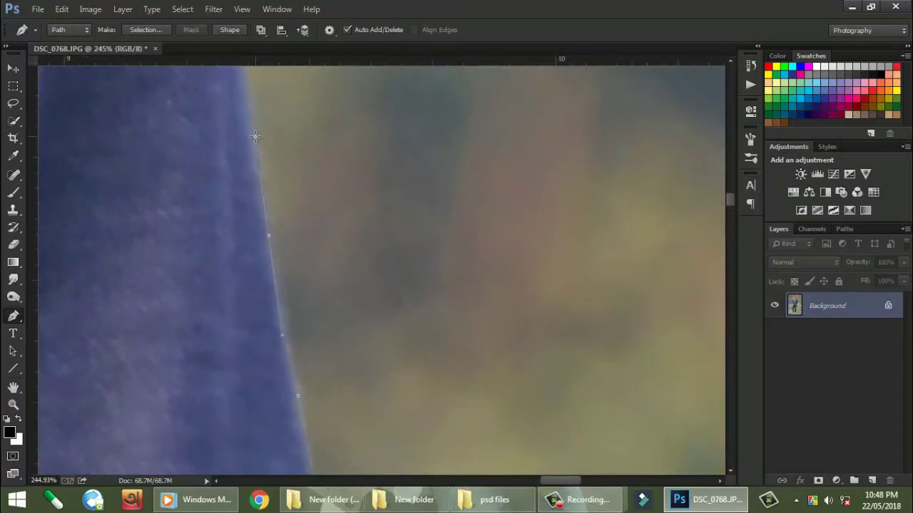
left_click(255, 136)
left_click_drag(255, 136, 282, 391)
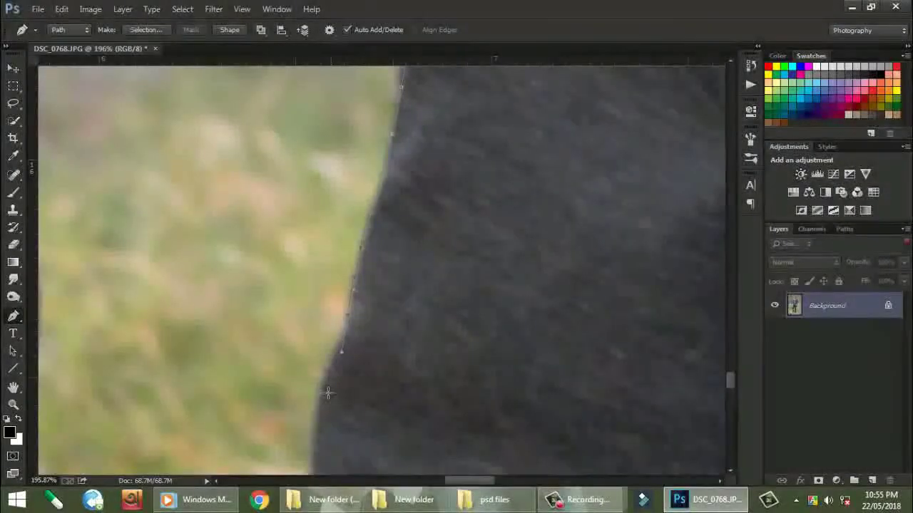
Carry the pen path around the sandal strap below the trouser hem
left_click_drag(328, 393, 379, 172)
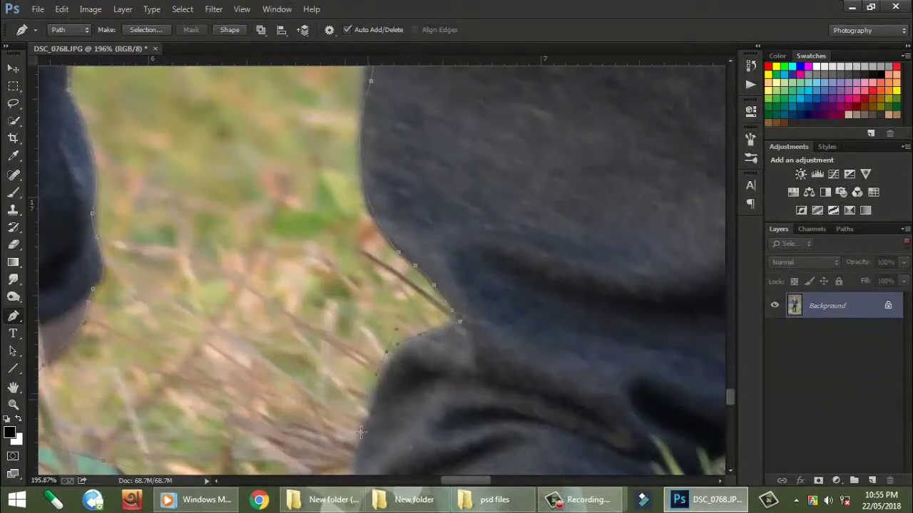
left_click_drag(361, 431, 444, 144)
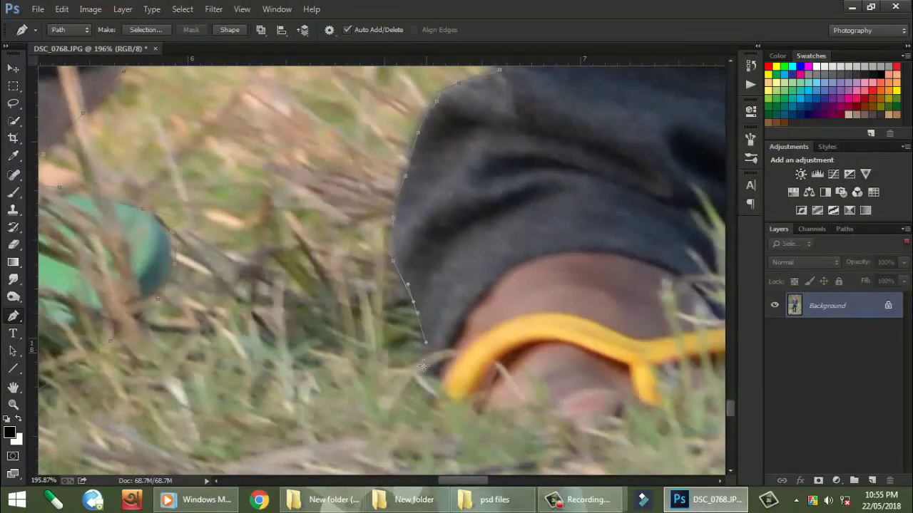
scroll(394, 229, "down", 3)
left_click_drag(434, 291, 384, 363)
left_click_drag(461, 240, 354, 364)
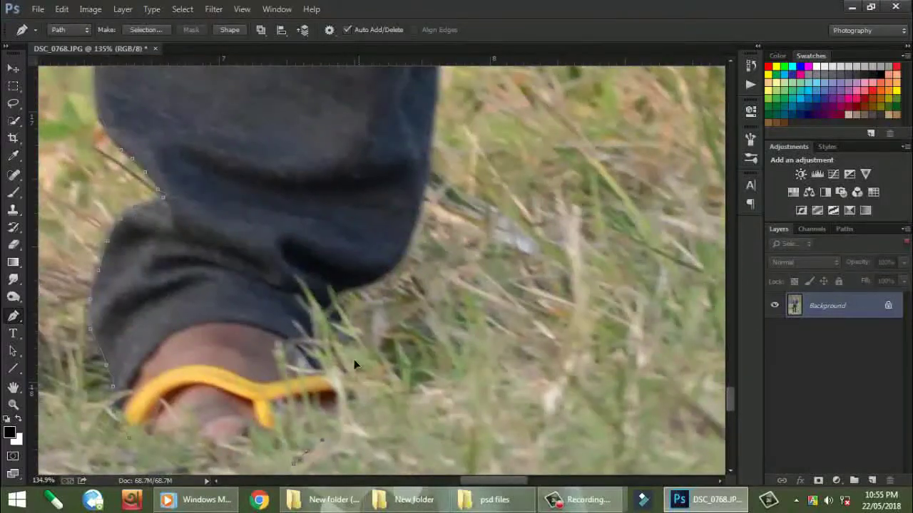
scroll(353, 341, "up", 2)
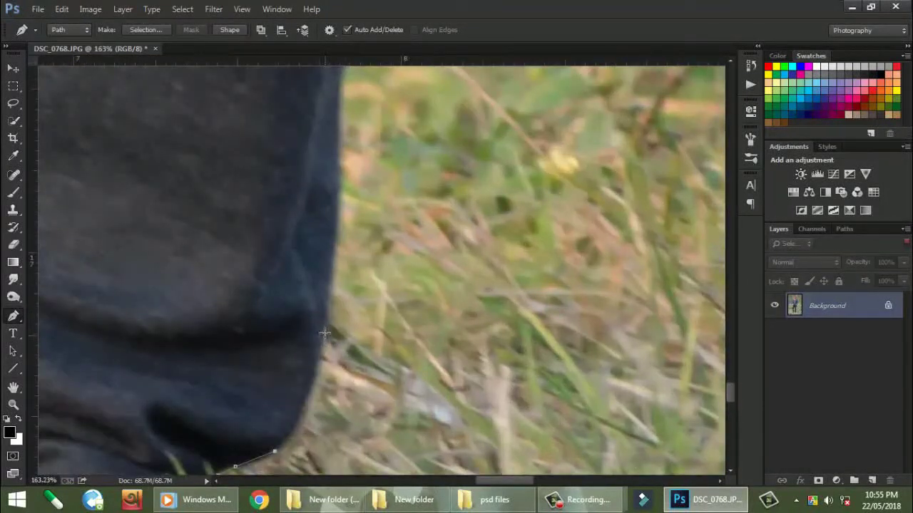
Follow the trouser leg's outer edge up to the hand in the pocket
left_click_drag(341, 104, 359, 392)
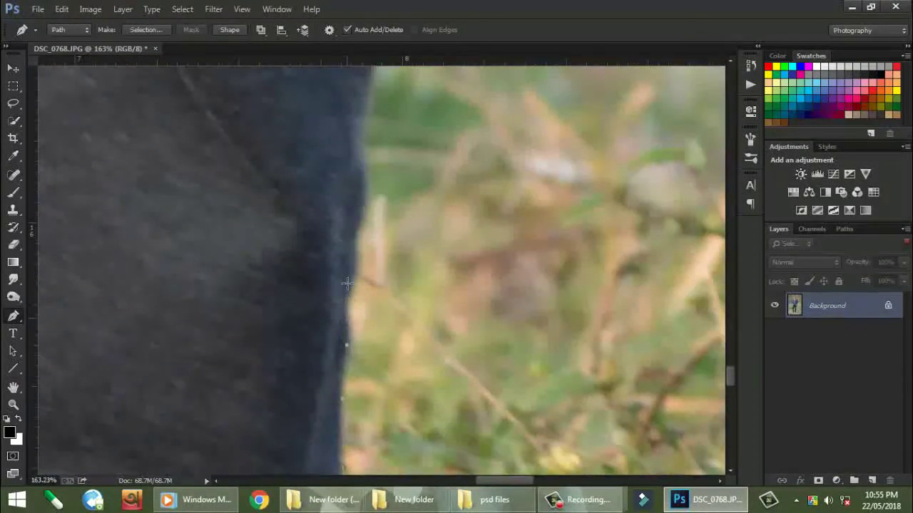
left_click_drag(368, 99, 347, 328)
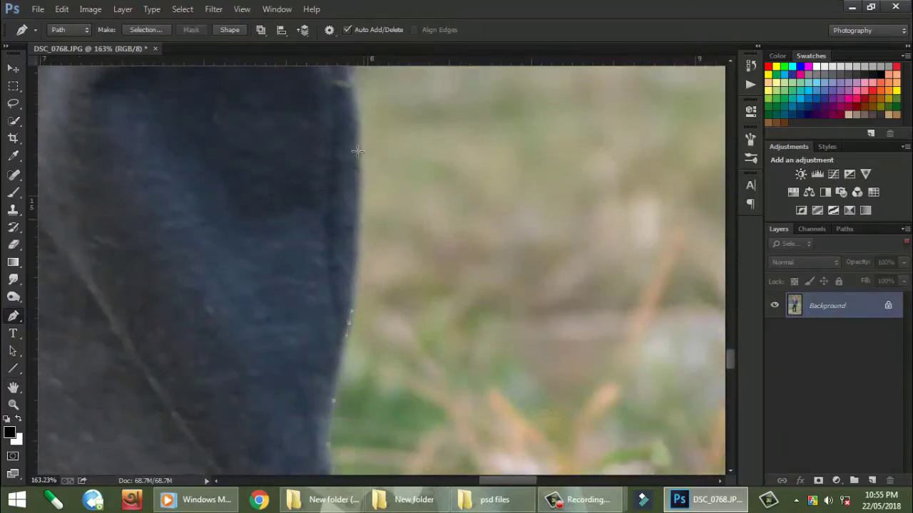
left_click_drag(357, 151, 377, 377)
left_click_drag(387, 136, 352, 370)
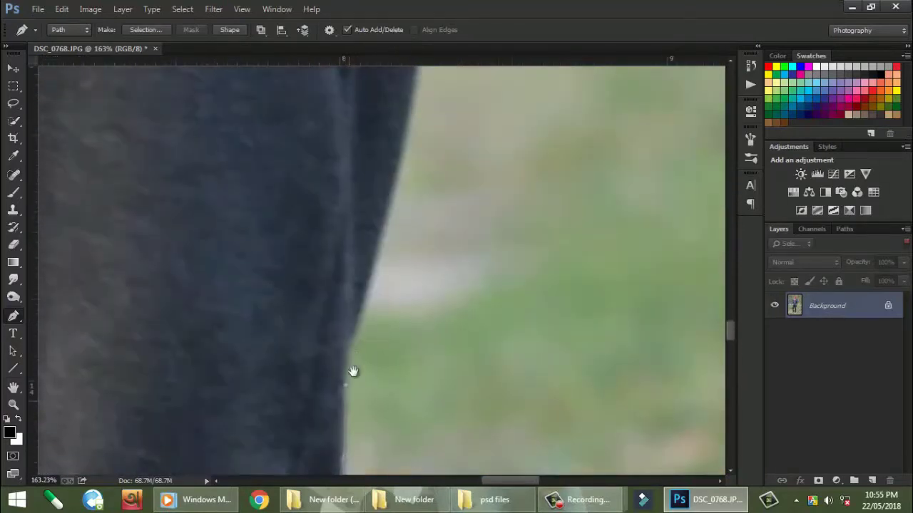
left_click_drag(411, 96, 311, 400)
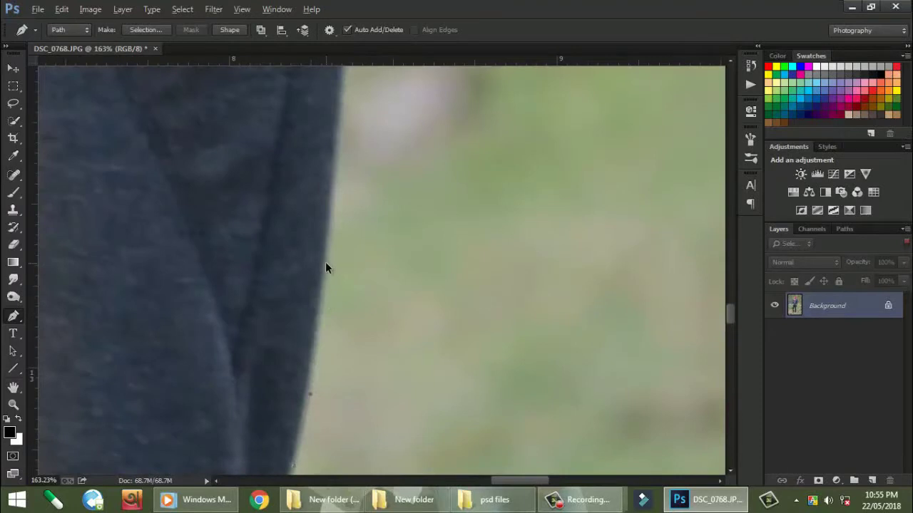
left_click_drag(337, 163, 314, 342)
left_click_drag(332, 115, 324, 286)
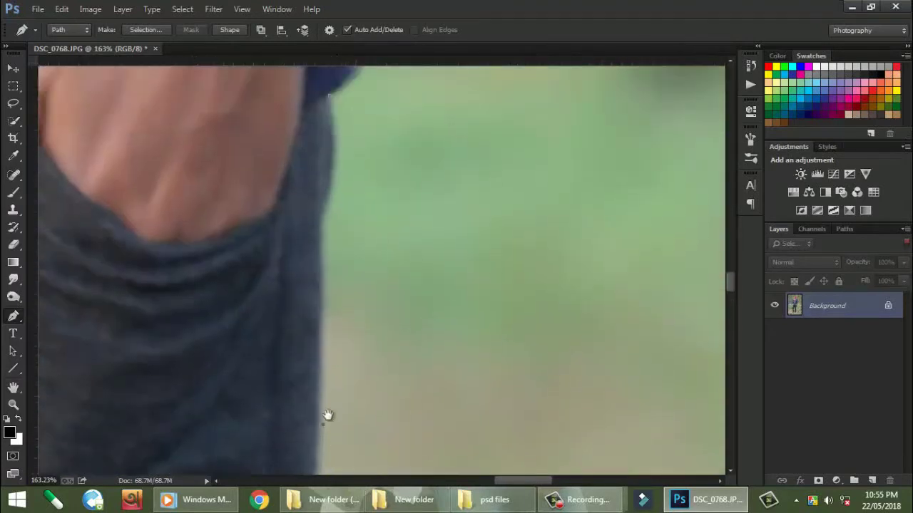
key("ctrl+0")
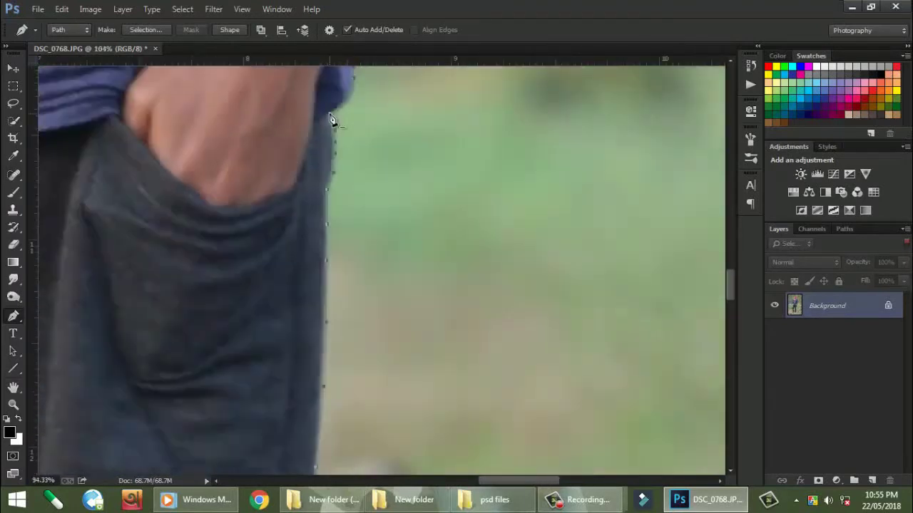
Convert the traced path into a selection to cut the man out of his background
right_click(363, 193)
left_click(407, 258)
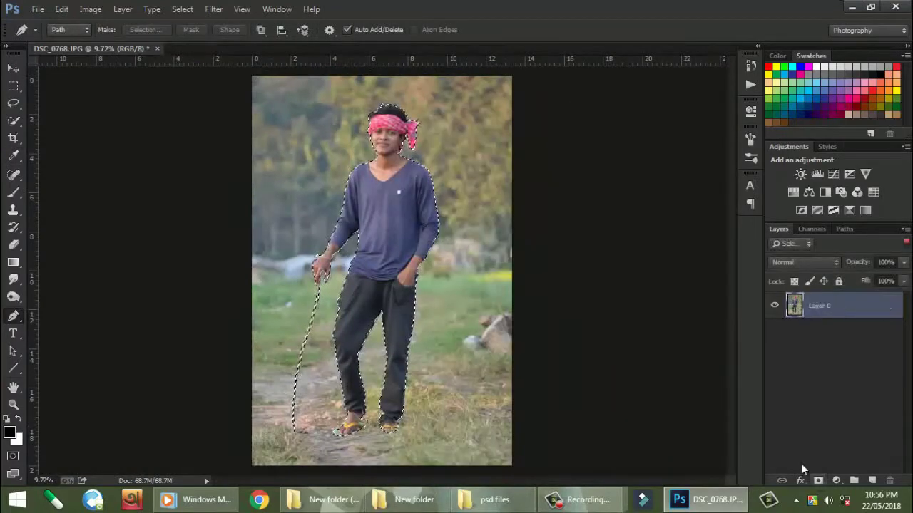
left_click(818, 480)
scroll(380, 305, "up", 4)
scroll(380, 305, "down", 3)
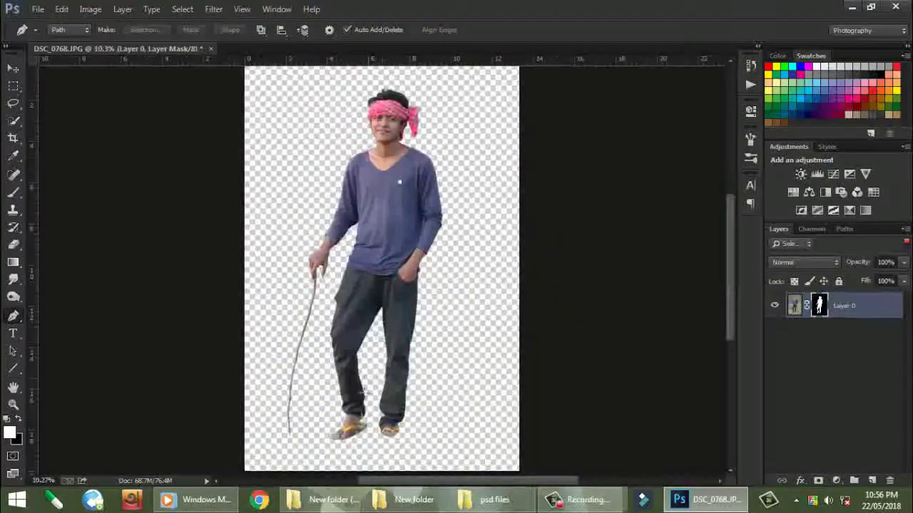
scroll(381, 305, "down", 2)
scroll(380, 305, "up", 1)
left_click(13, 68)
Save the document to the Desktop as BAKRI WALA.psd
left_click(37, 9)
left_click(56, 131)
left_click(53, 205)
double_click(137, 340)
type("BAKRI WALA")
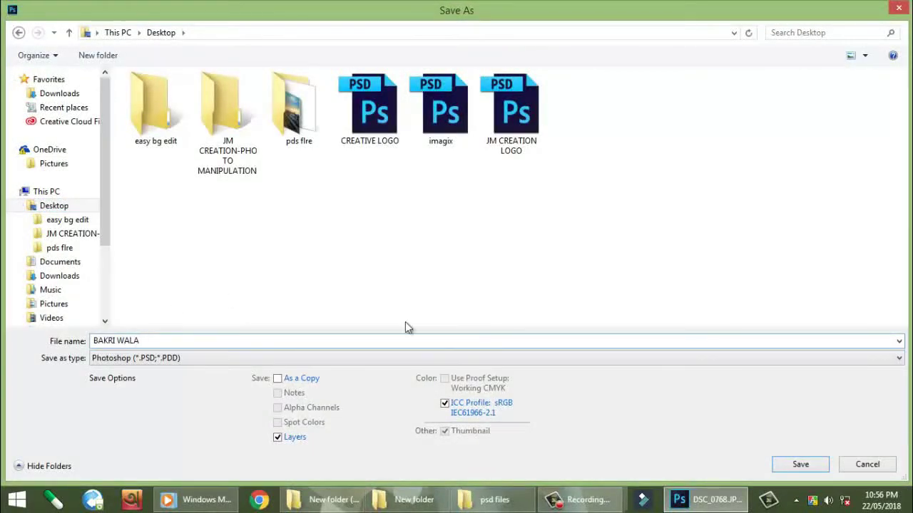
key("Return")
left_click(605, 148)
scroll(433, 158, "up", 1)
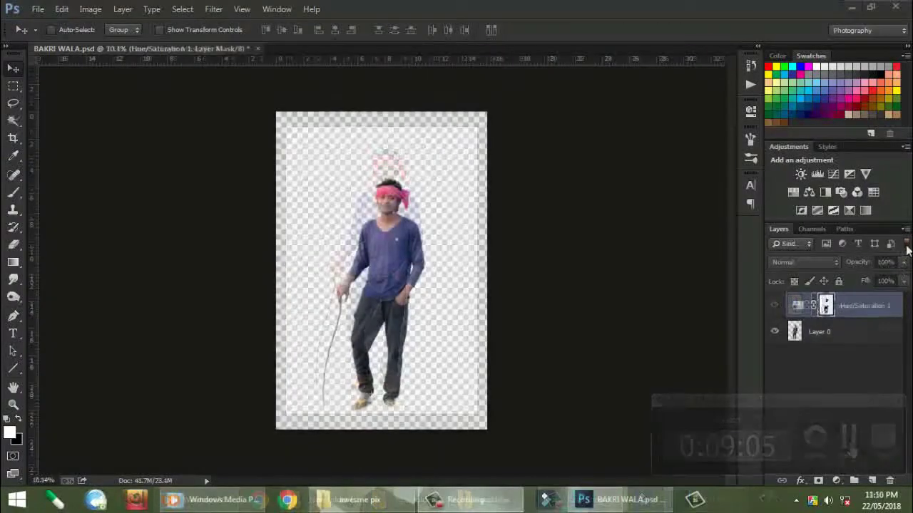
Show the Hue/Saturation 1 layer to turn the shirt red, comparing it on and off
scroll(410, 228, "up", 1)
scroll(401, 179, "up", 4)
scroll(401, 149, "down", 4)
scroll(389, 329, "up", 4)
scroll(389, 175, "down", 4)
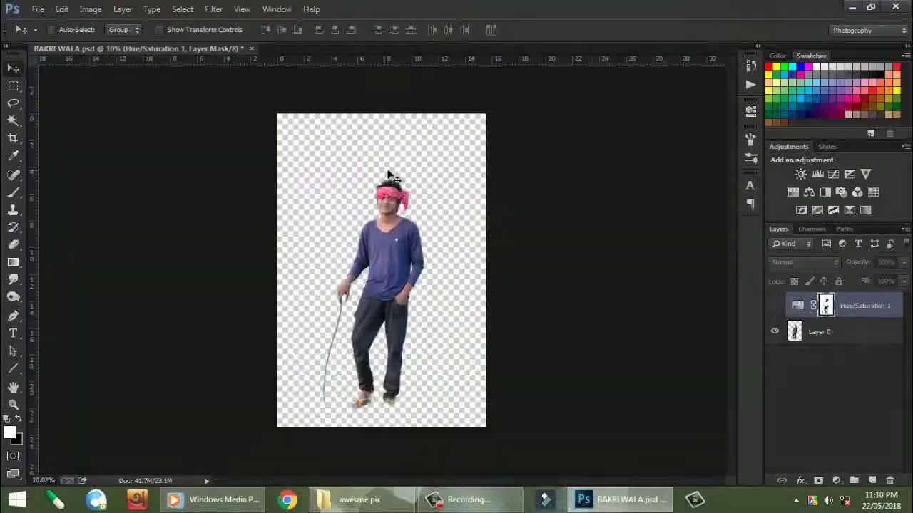
left_click(775, 305)
left_click(774, 305)
scroll(468, 244, "up", 2)
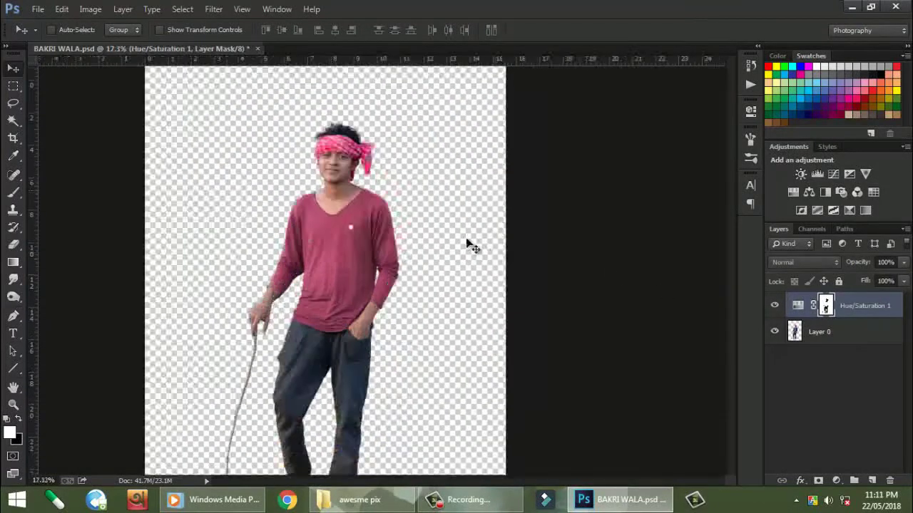
scroll(442, 241, "up", 3)
scroll(413, 238, "up", 1)
left_click(774, 305)
left_click(774, 305)
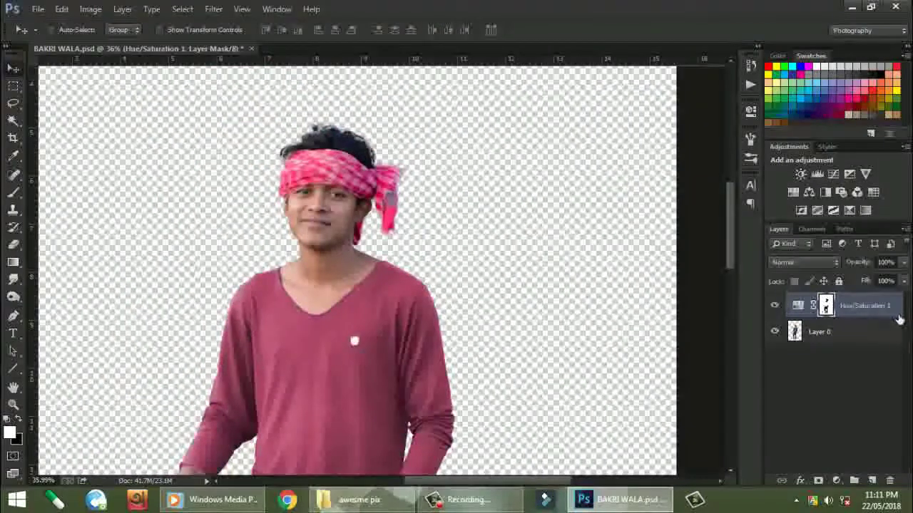
Rename the adjustment layer COLORISED T SHIRT and merge it down onto the man
double_click(876, 306)
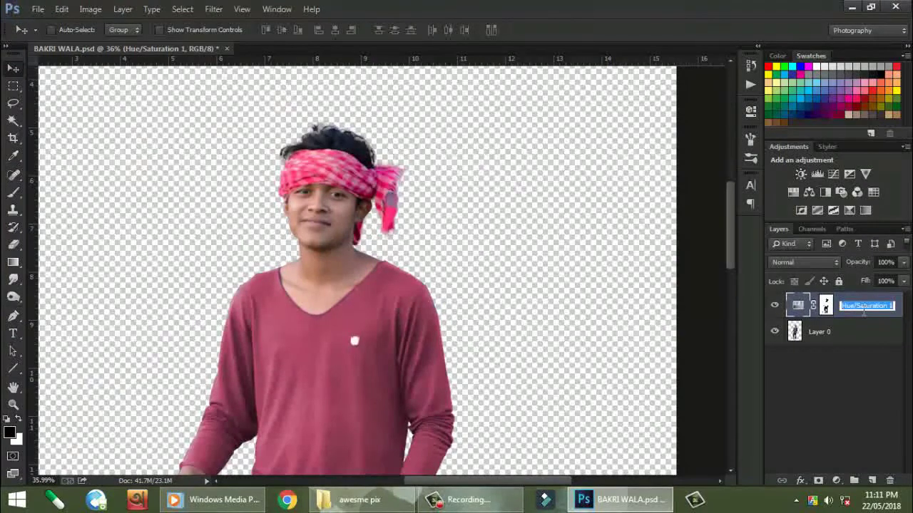
type("COLORISED")
type(" T SHIRT")
key("Return")
scroll(402, 240, "down", 3)
scroll(407, 214, "up", 6)
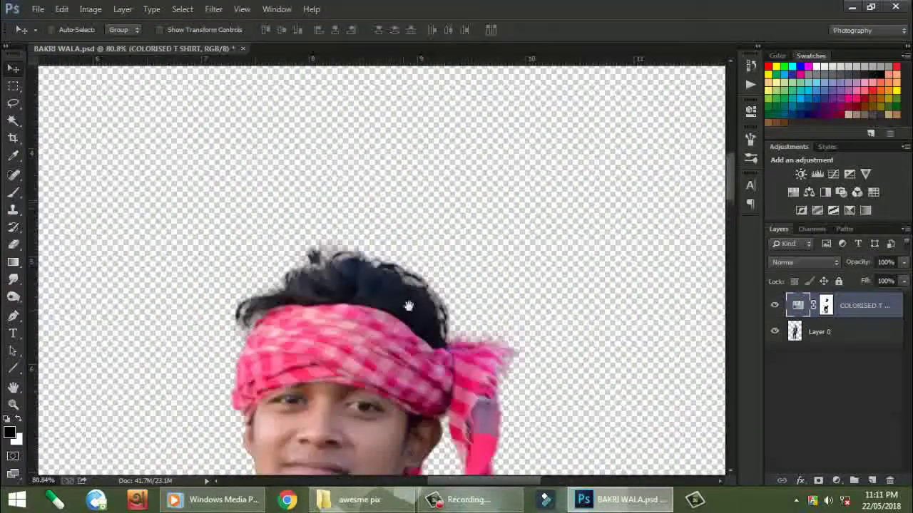
scroll(408, 183, "down", 1)
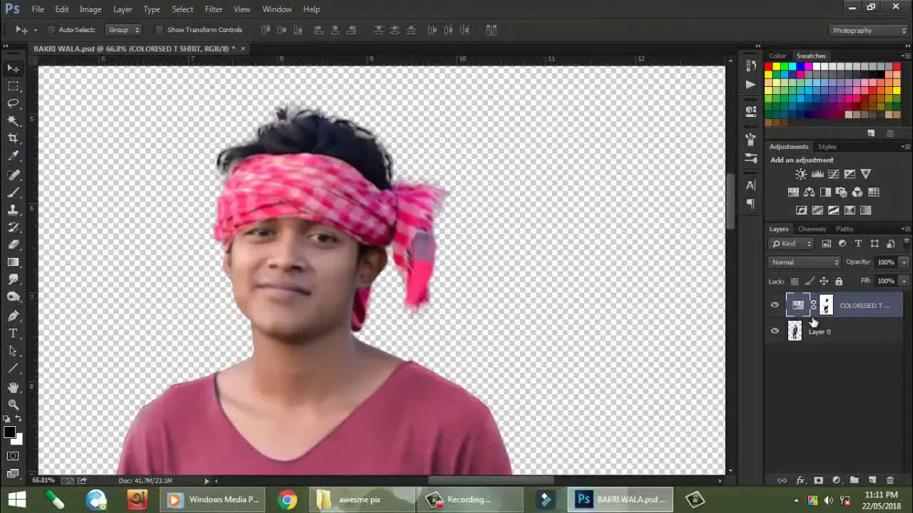
key("ctrl+e")
scroll(261, 366, "up", 3)
Erase the light fringe along the jaw, neck and shoulder with the Eraser
scroll(267, 349, "up", 2)
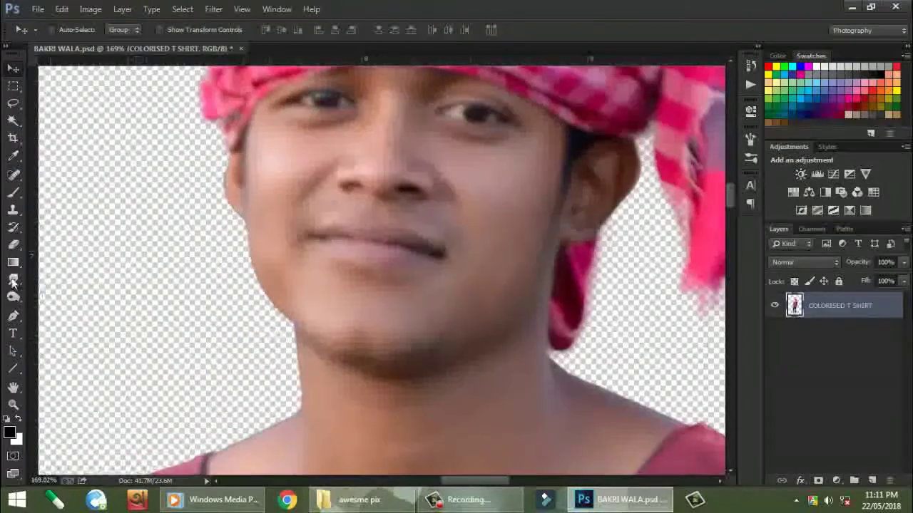
key("e")
scroll(275, 333, "up", 2)
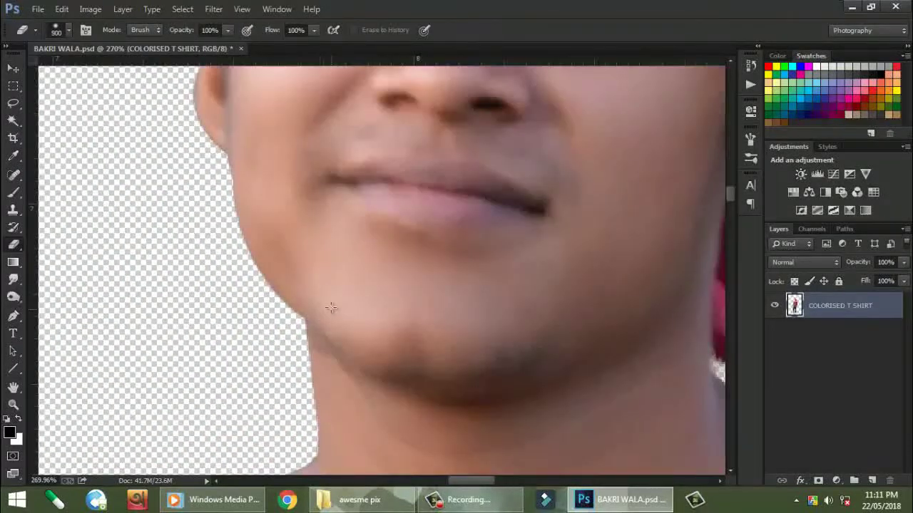
left_click_drag(222, 167, 248, 258)
left_click_drag(291, 312, 315, 442)
scroll(387, 246, "up", 2)
mouse_move(432, 193)
left_mouse_down()
mouse_move(387, 243)
mouse_move(391, 235)
left_mouse_up()
mouse_move(330, 266)
left_mouse_down()
mouse_move(252, 307)
mouse_move(132, 326)
mouse_move(526, 198)
mouse_move(254, 298)
left_mouse_up()
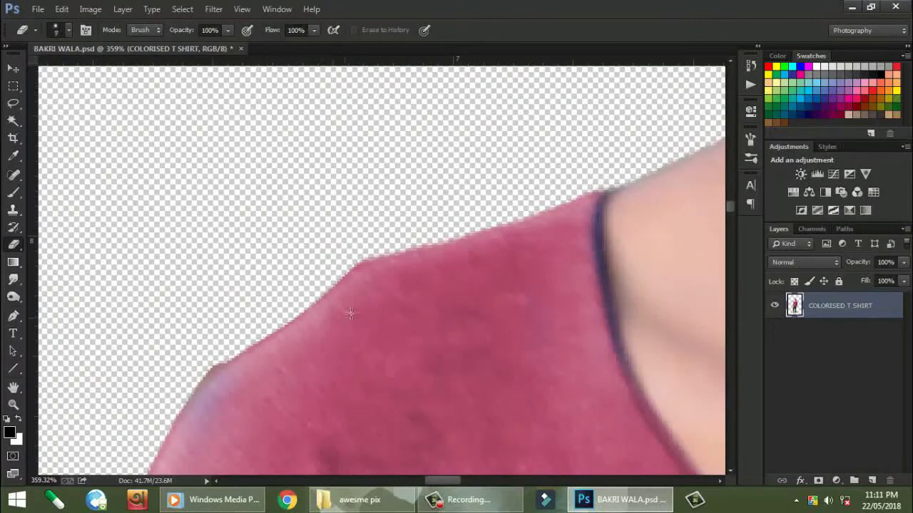
left_click_drag(357, 262, 242, 349)
mouse_move(179, 392)
left_mouse_down()
mouse_move(326, 122)
mouse_move(350, 135)
mouse_move(218, 377)
left_mouse_up()
scroll(219, 378, "down", 5)
scroll(342, 250, "up", 2)
scroll(345, 266, "up", 2)
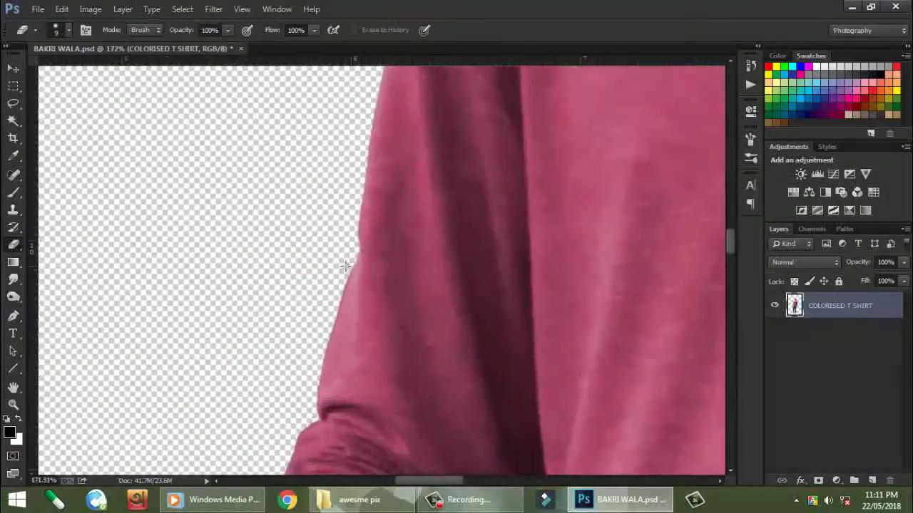
Erase the fringe along the shirt's side and the sleeve edge down to the cuff
left_click_drag(335, 315, 314, 420)
scroll(357, 285, "down", 2)
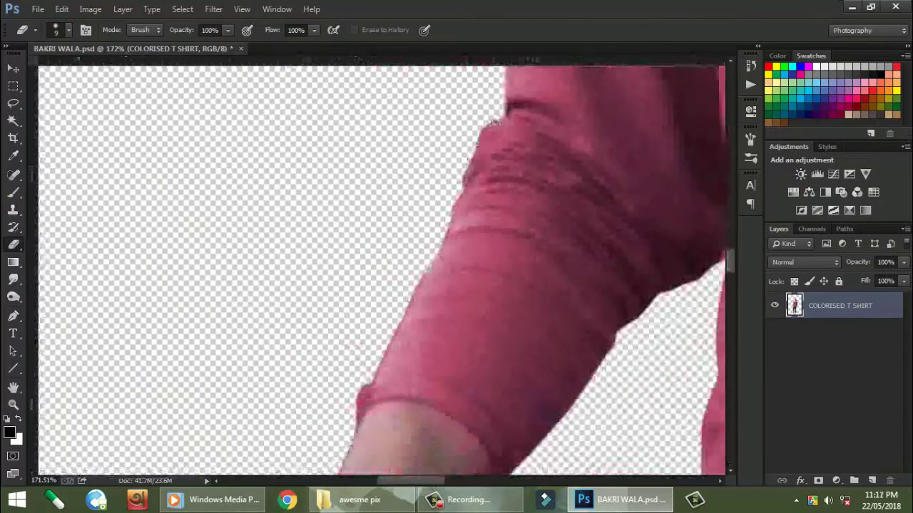
scroll(428, 214, "down", 5)
mouse_move(471, 148)
left_mouse_down()
mouse_move(438, 253)
mouse_move(353, 413)
left_mouse_up()
scroll(360, 239, "up", 3)
scroll(399, 146, "down", 1)
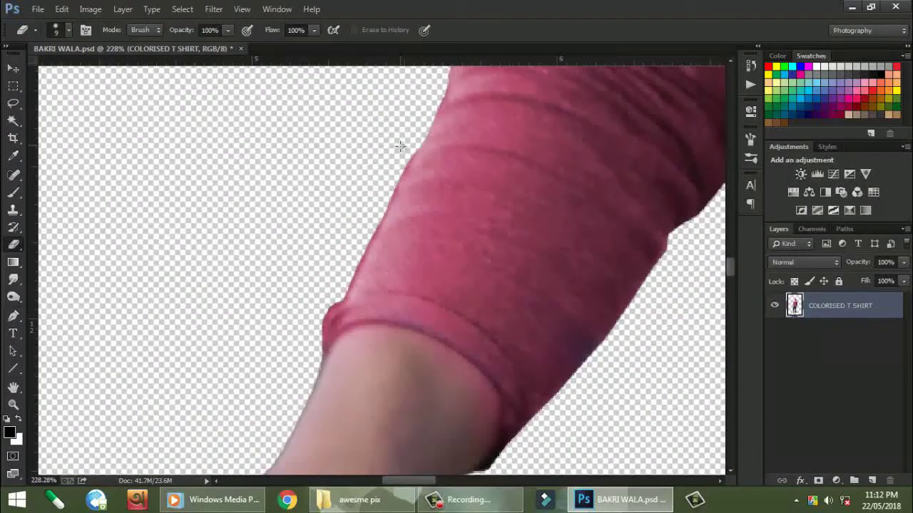
left_click_drag(399, 176, 330, 302)
Clean the fringe off the arm, wrist, hand edge and fingers
mouse_move(306, 372)
left_mouse_down()
mouse_move(289, 434)
mouse_move(456, 170)
mouse_move(432, 178)
mouse_move(400, 230)
mouse_move(305, 237)
left_mouse_up()
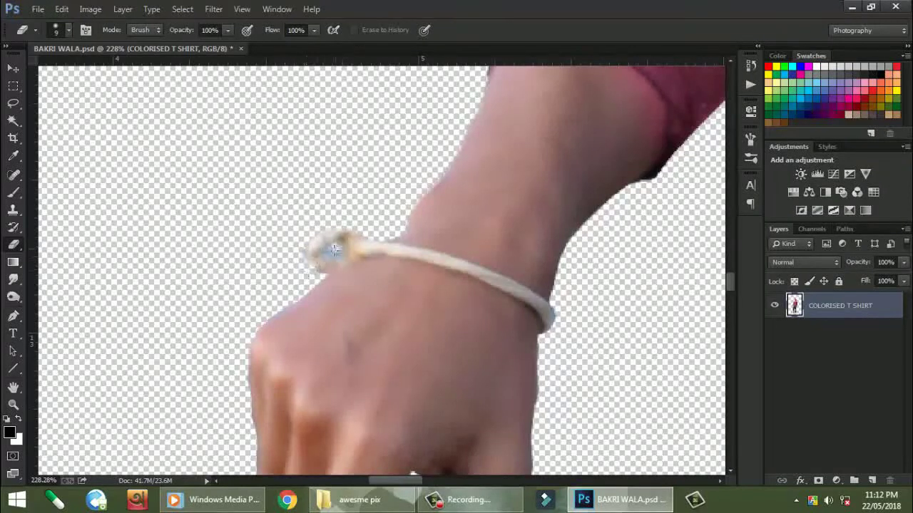
mouse_move(307, 288)
left_mouse_down()
mouse_move(250, 351)
mouse_move(242, 427)
left_mouse_up()
left_click_drag(243, 438, 351, 139)
left_click_drag(361, 185, 378, 245)
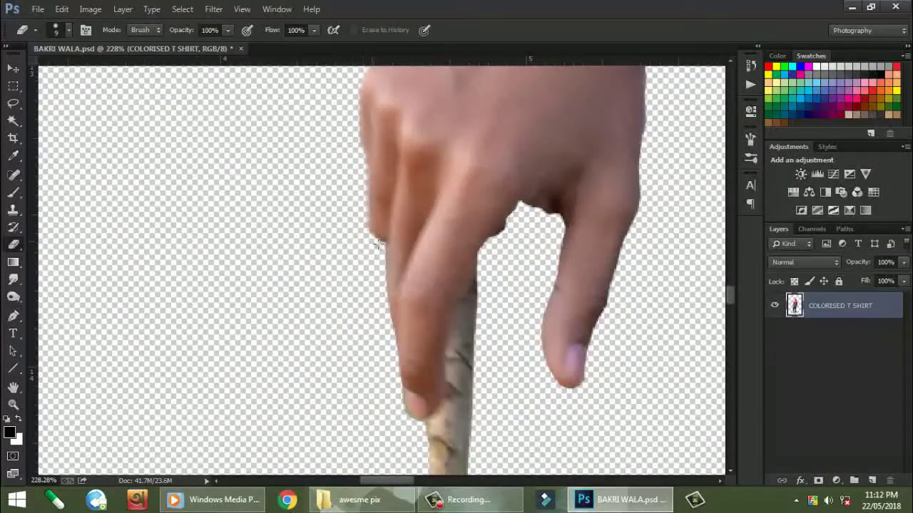
left_click_drag(508, 226, 482, 311)
left_click_drag(525, 209, 535, 228)
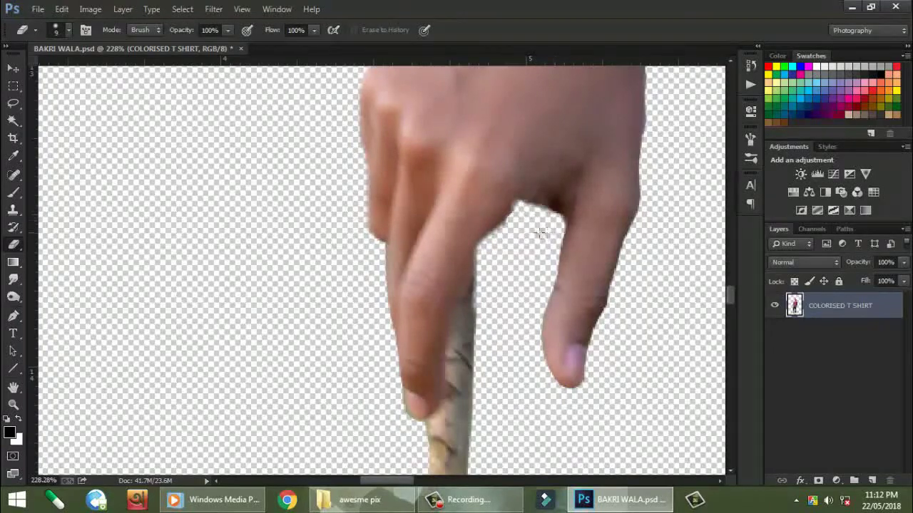
scroll(427, 271, "down", 5)
scroll(338, 222, "up", 3)
scroll(337, 222, "up", 2)
scroll(338, 222, "up", 5)
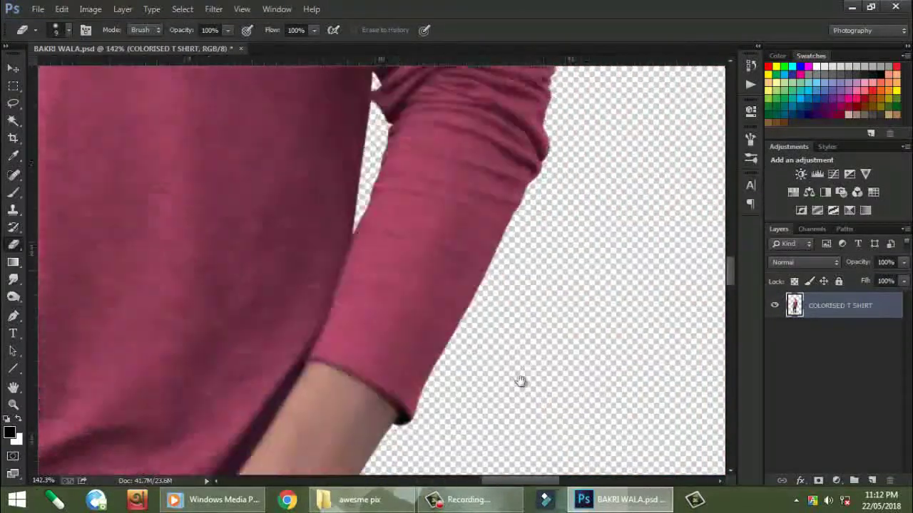
scroll(526, 420, "up", 5)
scroll(383, 265, "up", 5)
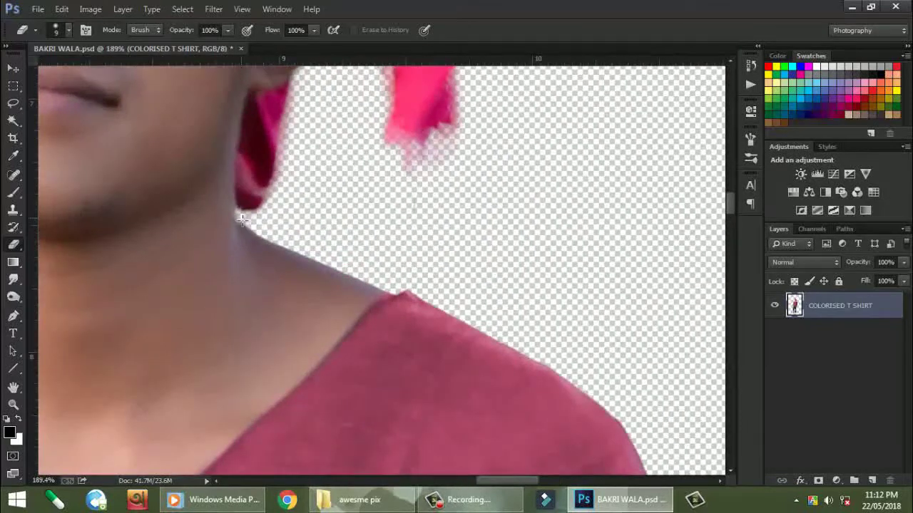
Make a second erasing pass along the neck, shoulder and arm edges
left_click_drag(292, 247, 405, 285)
left_click_drag(542, 360, 598, 405)
scroll(534, 333, "down", 5)
scroll(534, 332, "right", 5)
mouse_move(332, 193)
left_mouse_down()
mouse_move(360, 249)
mouse_move(403, 442)
left_mouse_up()
scroll(316, 169, "down", 5)
left_click_drag(316, 171, 321, 263)
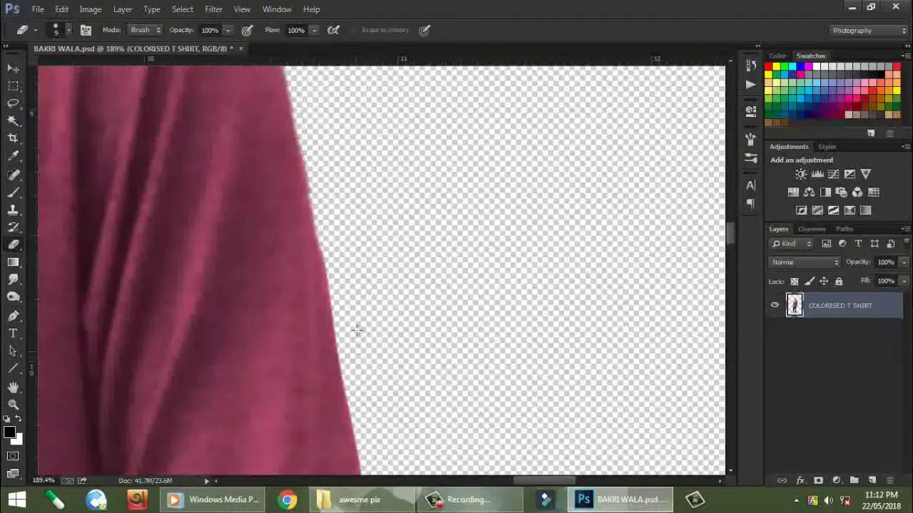
scroll(330, 387, "down", 10)
scroll(285, 268, "up", 8)
scroll(285, 267, "down", 3)
scroll(286, 268, "down", 3)
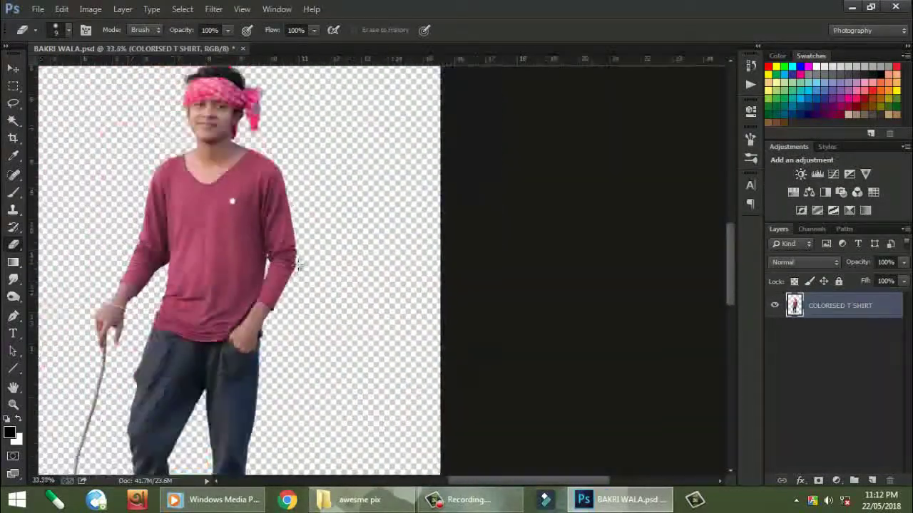
scroll(285, 268, "down", 2)
Open the ready concept bgs 2018 folder and drag the goat background image into Photoshop
left_click(12, 68)
scroll(289, 182, "down", 1)
scroll(288, 181, "up", 2)
scroll(366, 193, "down", 1)
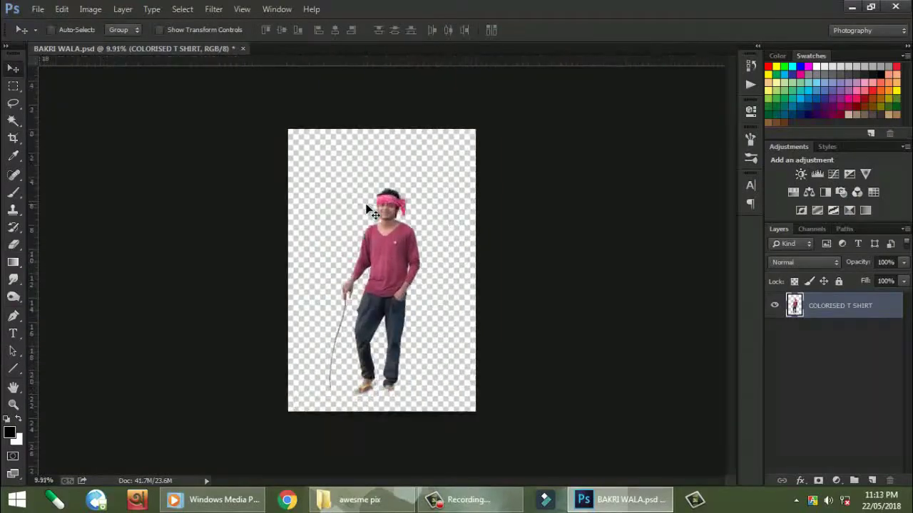
key("alt+Tab")
double_click(408, 342)
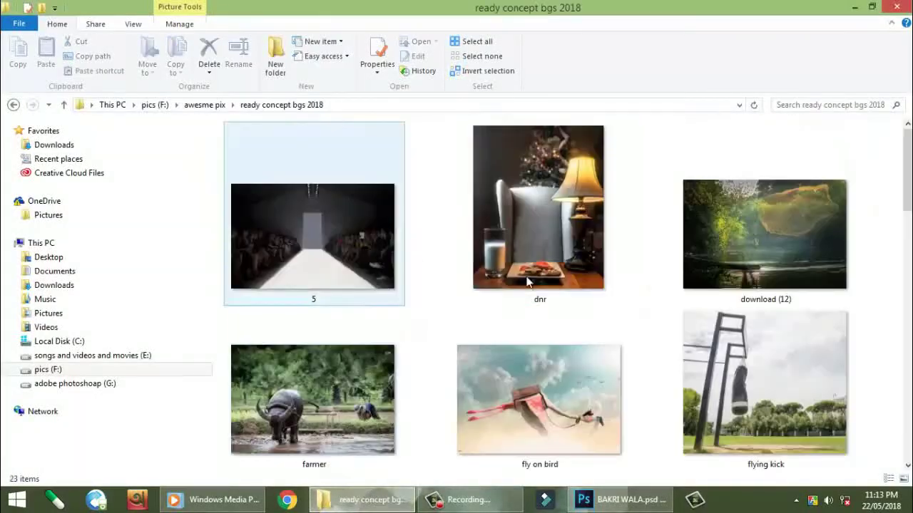
scroll(555, 310, "down", 3)
scroll(555, 310, "down", 5)
left_click_drag(313, 214, 432, 45)
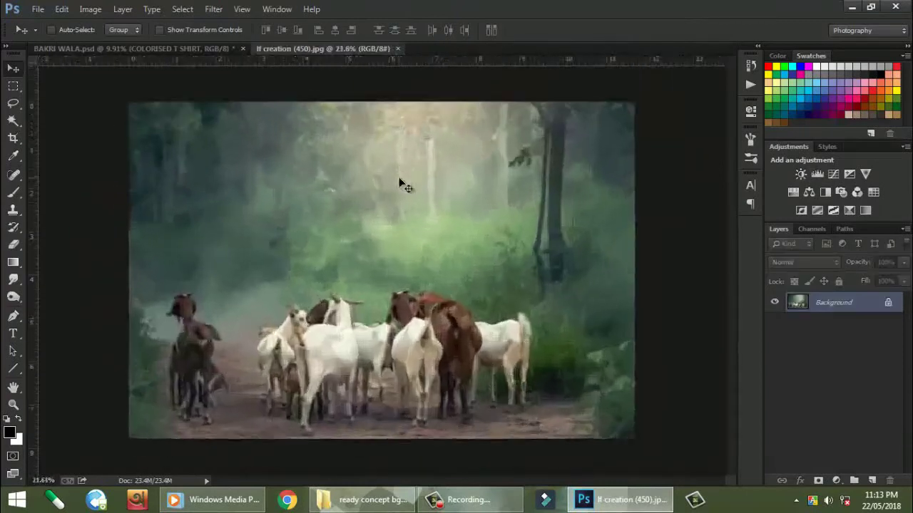
Place the goat photo as Layer 1, scale it to 187%, and move it beneath the man
mouse_move(401, 183)
left_mouse_down()
mouse_move(387, 293)
mouse_move(387, 454)
left_mouse_up()
key("ctrl+t")
mouse_move(499, 438)
left_mouse_down()
mouse_move(451, 347)
mouse_move(476, 328)
mouse_move(465, 303)
mouse_move(422, 301)
left_mouse_up()
key("Return")
key("ctrl+bracketleft")
Select the COLORISED T SHIRT layer and nudge the man into position among the goats
scroll(451, 306, "up", 2)
scroll(452, 307, "down", 2)
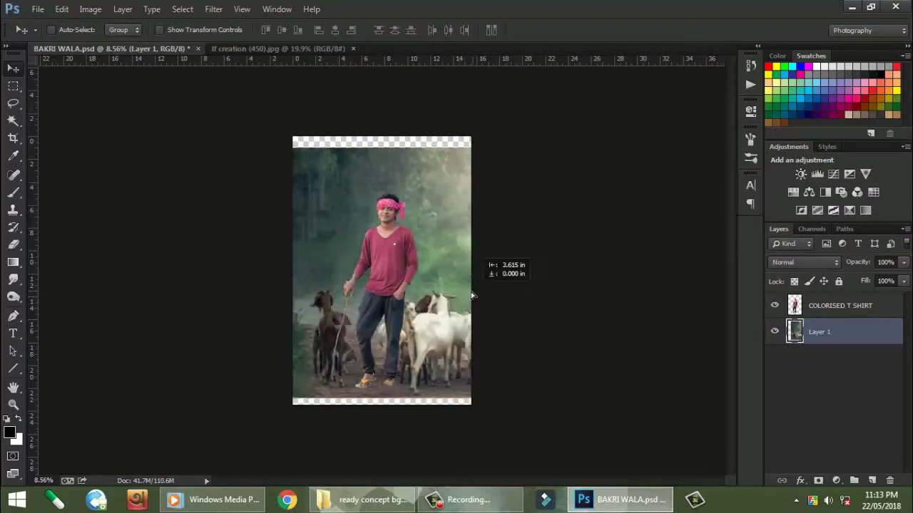
scroll(421, 303, "up", 2)
scroll(417, 300, "up", 2)
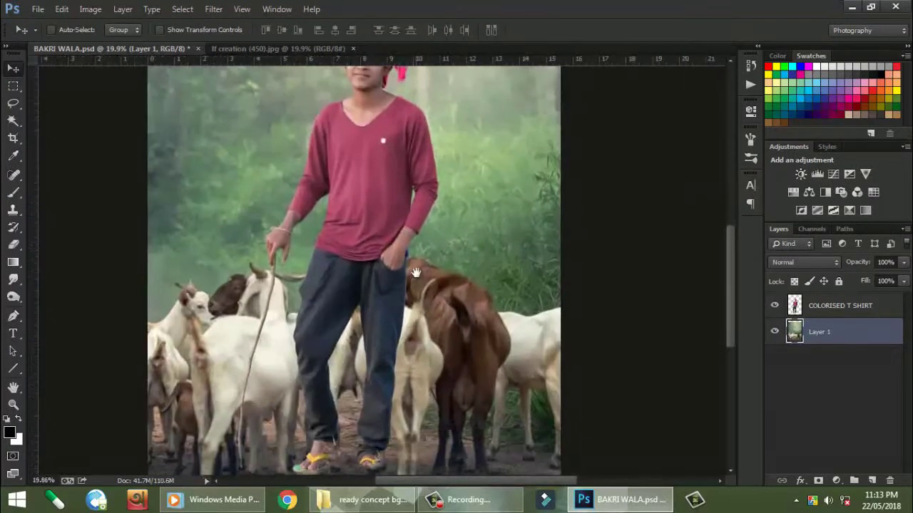
scroll(417, 299, "down", 3)
scroll(420, 297, "up", 1)
scroll(393, 382, "up", 2)
left_click_drag(393, 382, 407, 269)
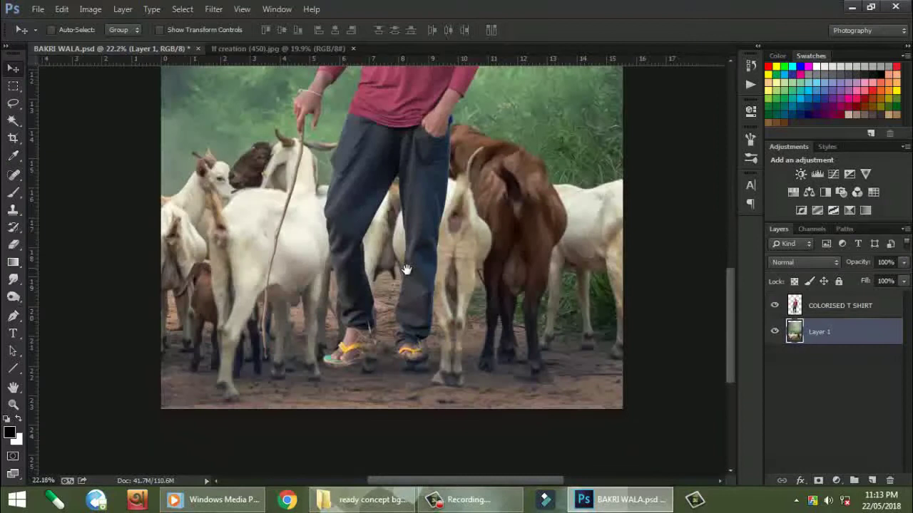
left_click(840, 305)
left_click_drag(541, 273, 540, 278)
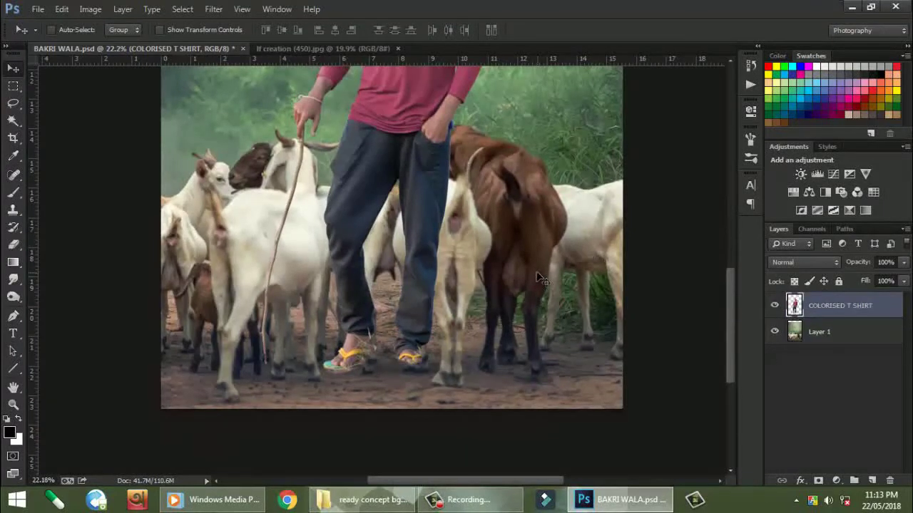
mouse_move(487, 232)
left_mouse_down()
mouse_move(479, 225)
mouse_move(492, 229)
left_mouse_up()
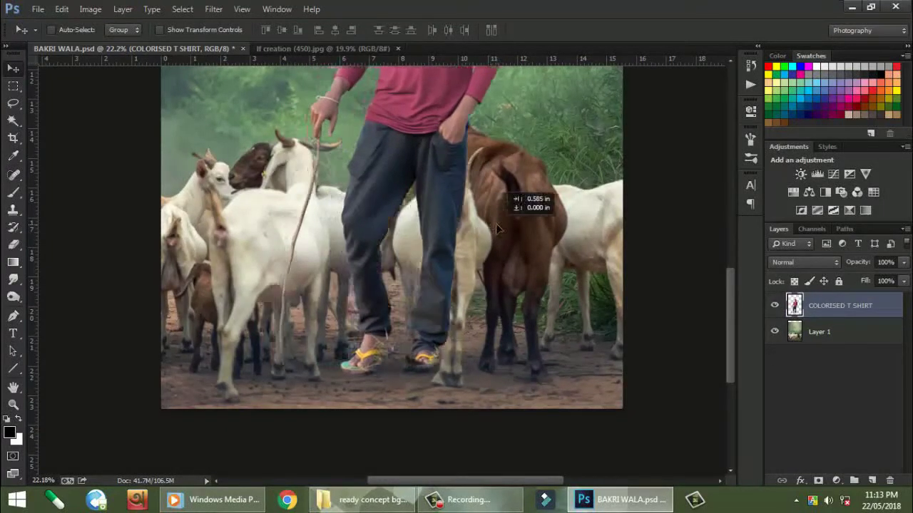
scroll(435, 272, "down", 3)
left_click_drag(435, 271, 429, 272)
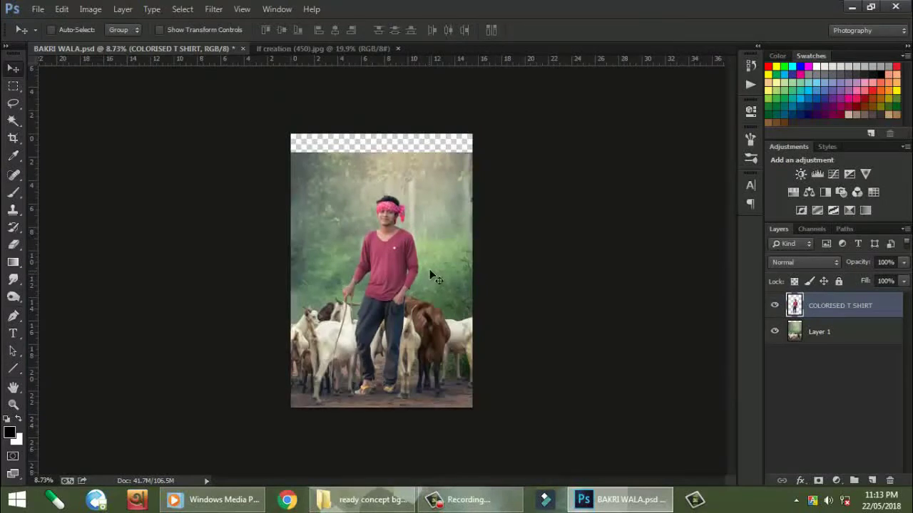
scroll(435, 275, "down", 2)
scroll(449, 257, "up", 3)
Crop the composite, widening the left and right edges and adjusting the top edge
key("c")
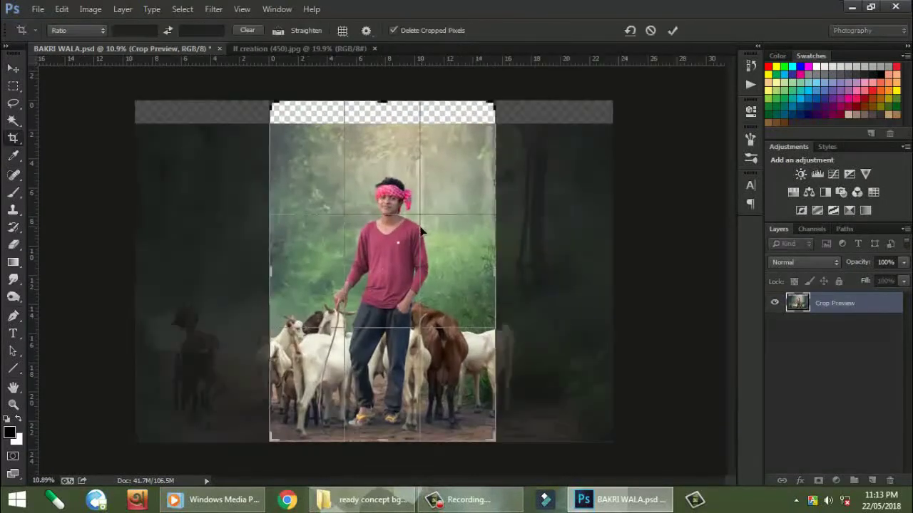
left_click_drag(271, 268, 265, 269)
left_click_drag(496, 271, 504, 272)
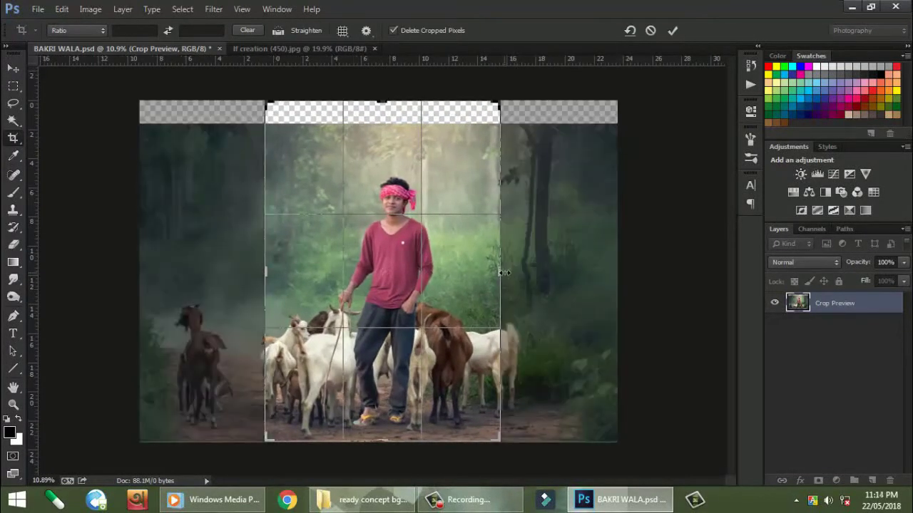
scroll(503, 273, "down", 2)
left_click_drag(384, 147, 384, 145)
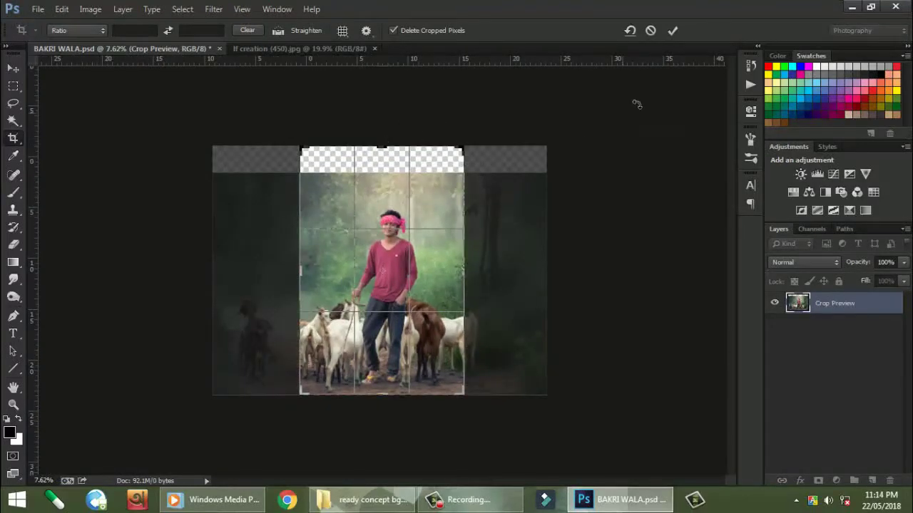
left_click(673, 29)
Fade the COLORISED T SHIRT layer to 12% opacity and select Layer 1
key("v")
scroll(394, 228, "up", 5)
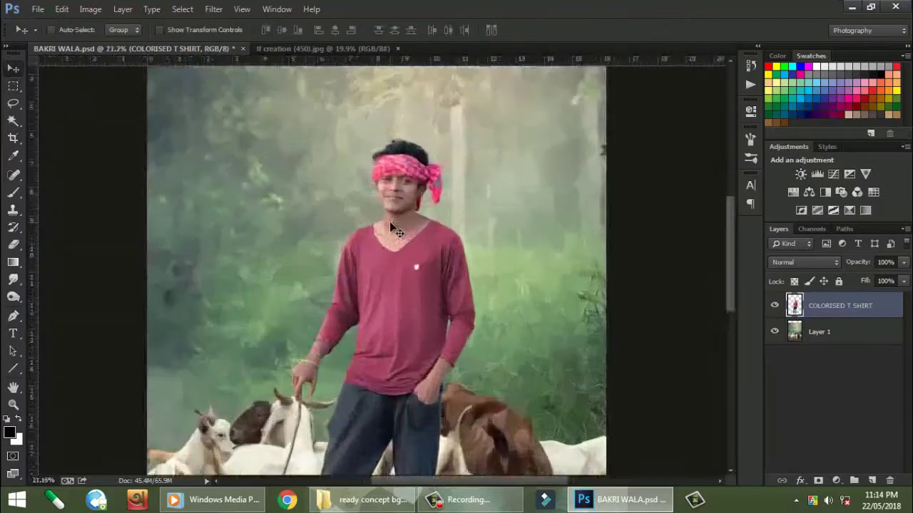
scroll(378, 160, "up", 3)
scroll(378, 160, "down", 5)
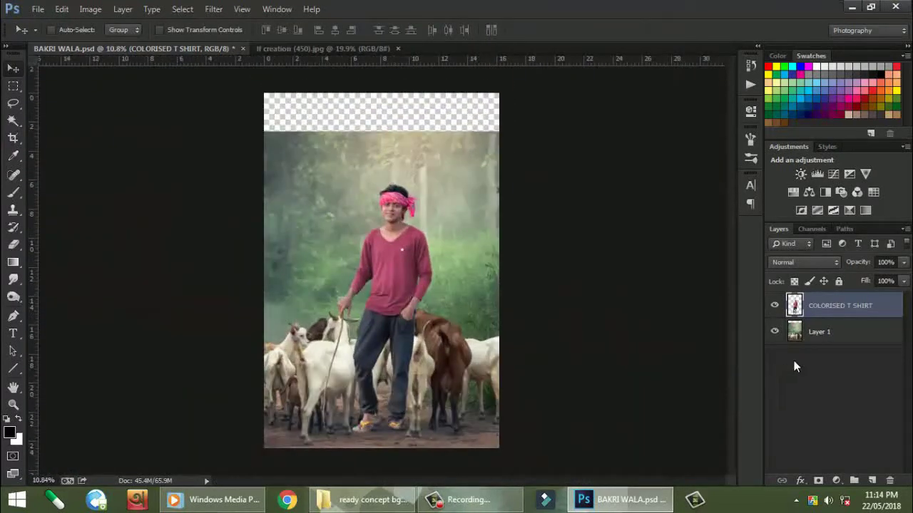
left_click_drag(853, 264, 755, 285)
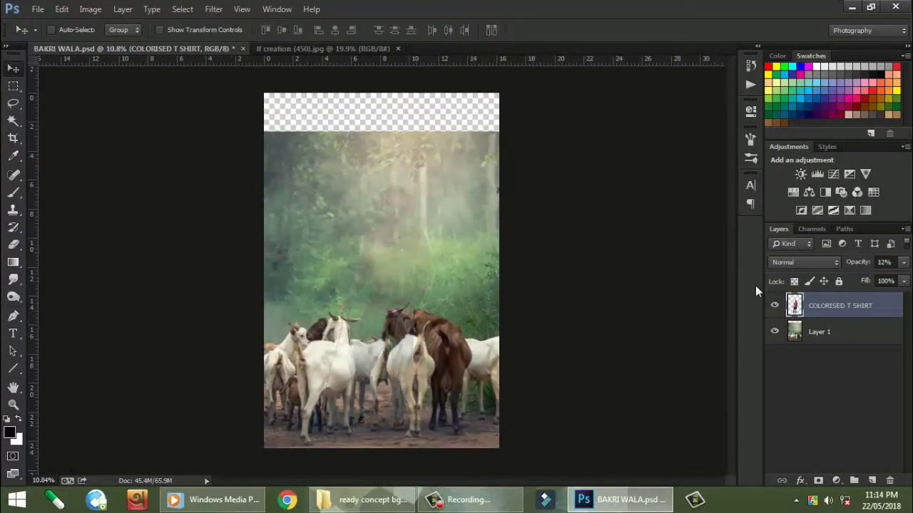
left_click(820, 332)
scroll(498, 354, "up", 4)
scroll(499, 355, "up", 4)
Start a pen path with curved anchors along the brown goat's back
key("p")
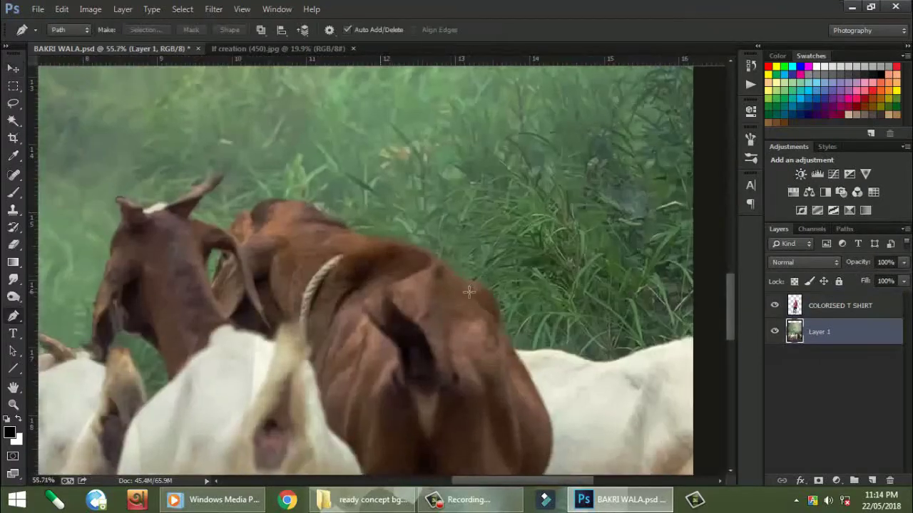
scroll(468, 291, "up", 1)
scroll(428, 271, "up", 2)
scroll(468, 316, "right", 5)
scroll(363, 259, "up", 2)
left_click(504, 232)
left_click_drag(342, 280, 307, 293)
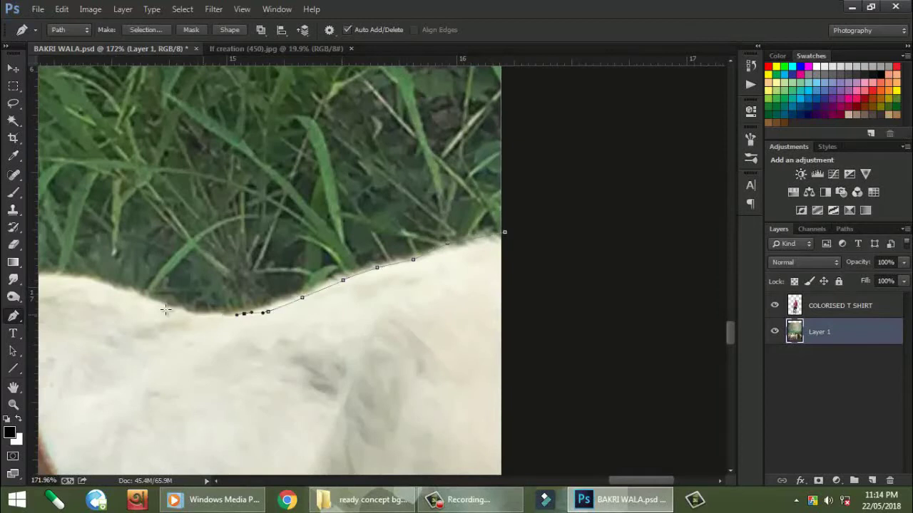
left_click(134, 293)
scroll(509, 300, "left", 5)
left_click_drag(520, 283, 452, 300)
scroll(360, 229, "up", 2)
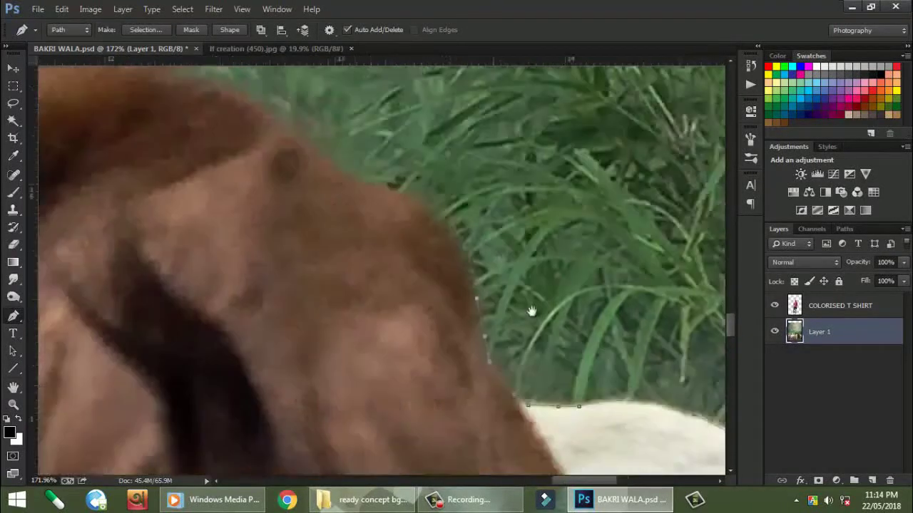
scroll(361, 228, "left", 2)
left_click_drag(420, 228, 342, 215)
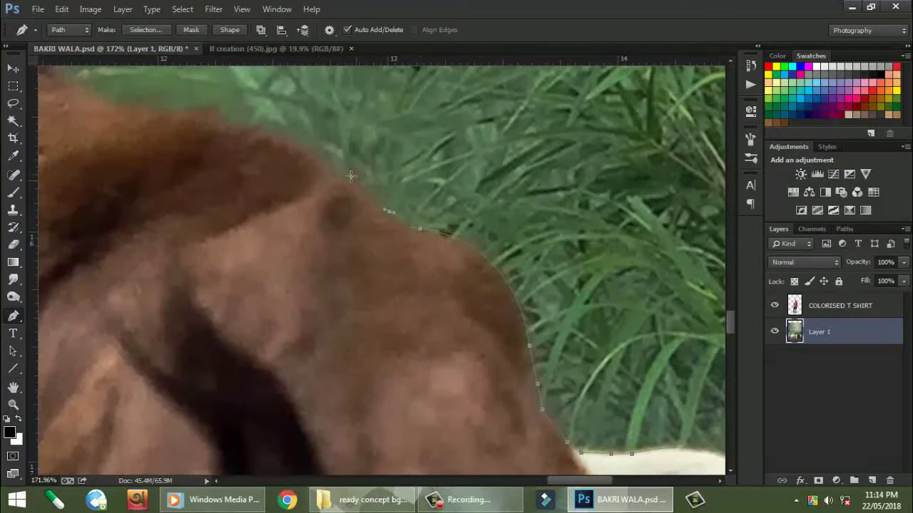
Extend the path over the goats' ears and heads to the white goat's horn and back
scroll(350, 176, "up", 2)
scroll(350, 175, "left", 3)
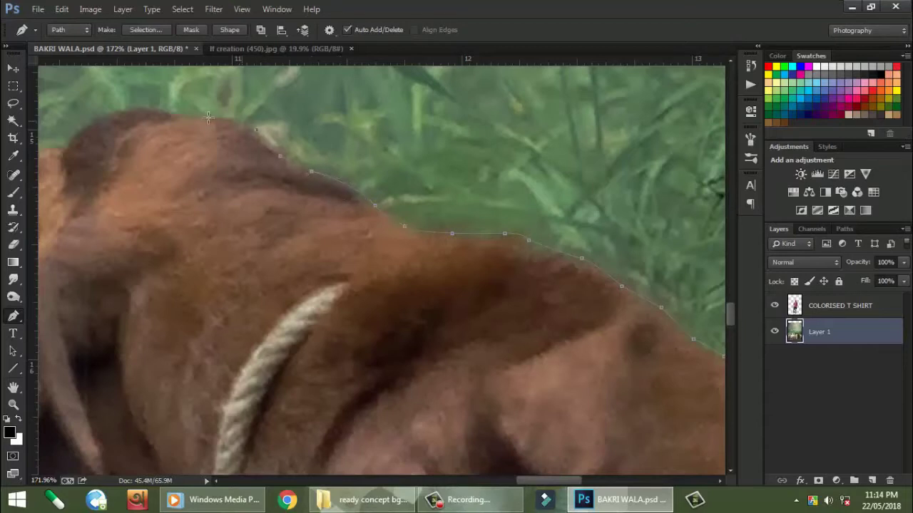
scroll(158, 123, "left", 2)
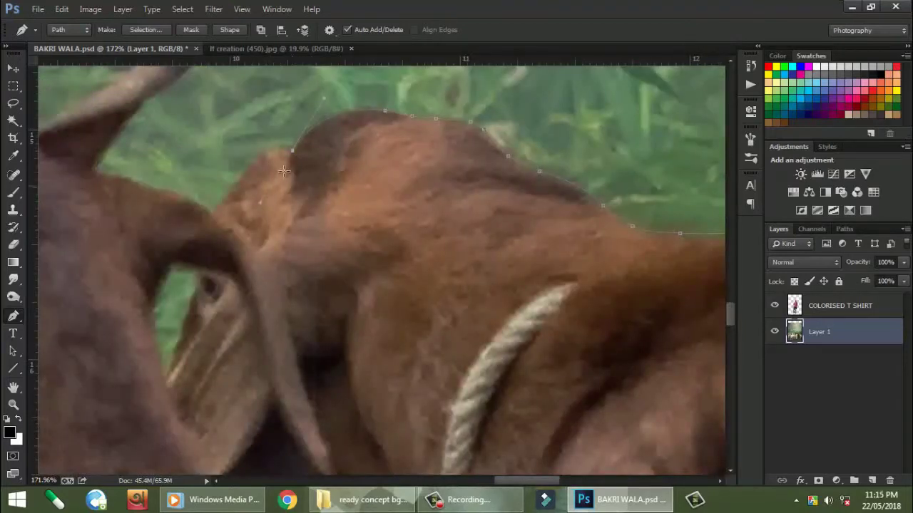
scroll(513, 271, "left", 1)
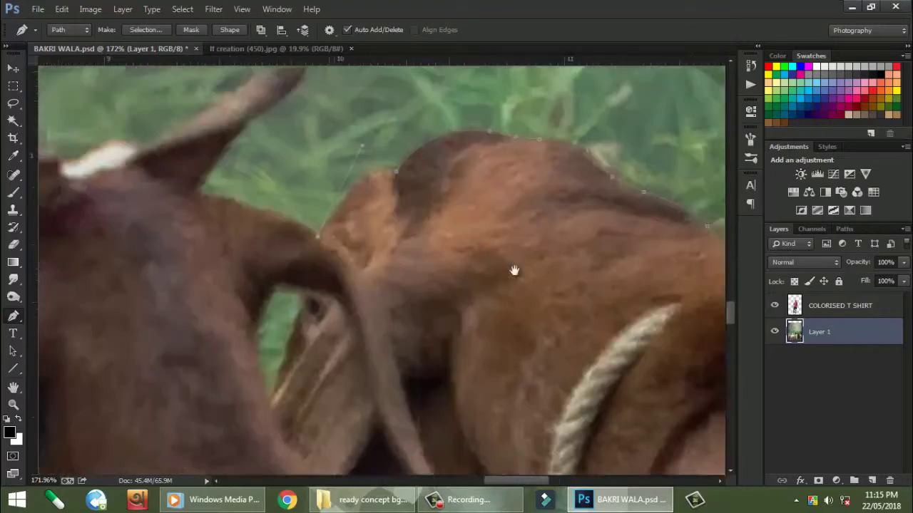
scroll(390, 231, "left", 2)
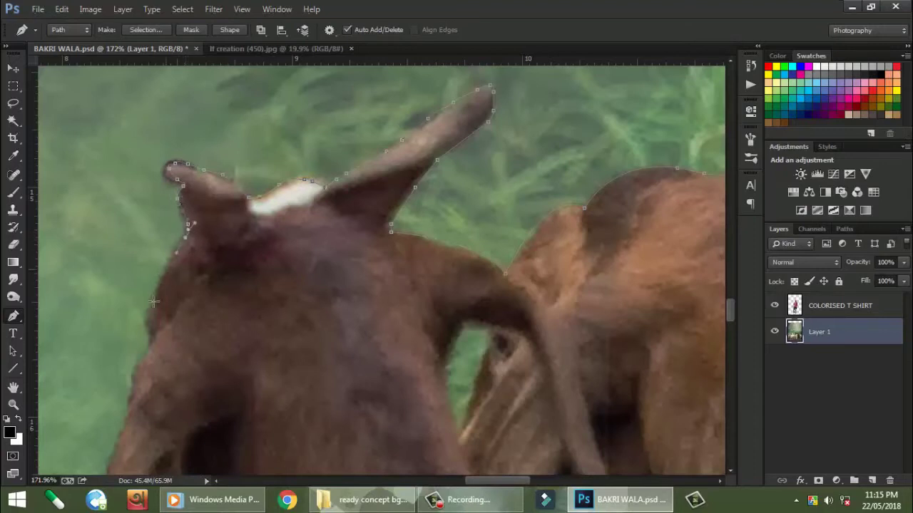
mouse_move(130, 394)
left_mouse_down()
mouse_move(342, 179)
mouse_move(326, 226)
left_mouse_up()
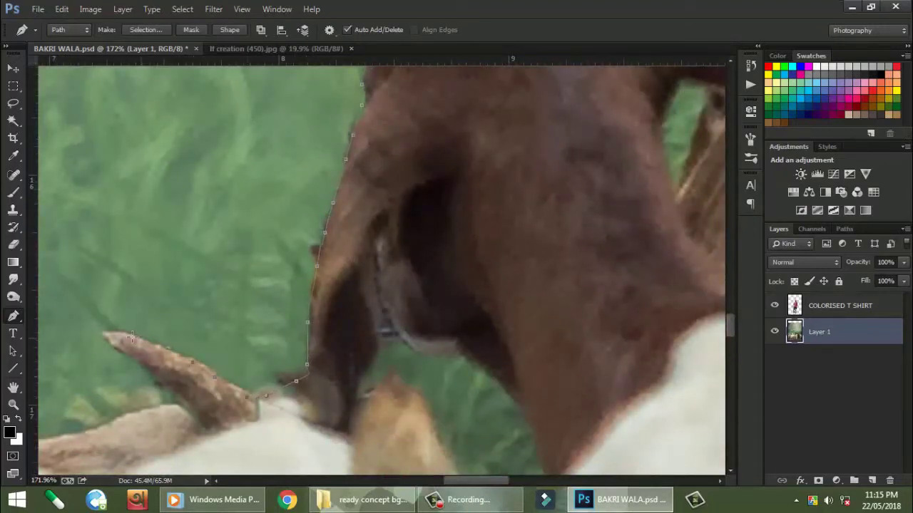
left_click_drag(199, 425, 392, 326)
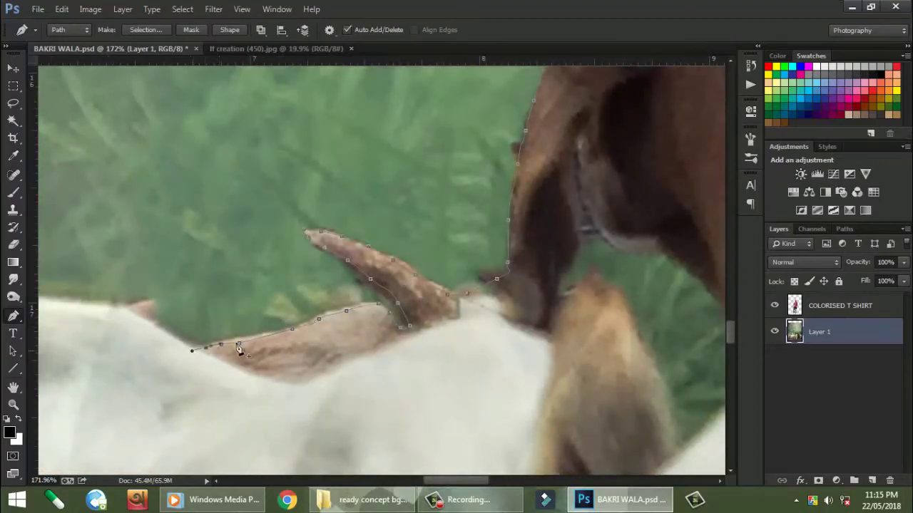
left_click_drag(239, 350, 519, 300)
left_click_drag(399, 278, 340, 275)
Carry the pen path over the remaining goats' horns, heads and necks to the left edge
left_click(399, 279, "alt")
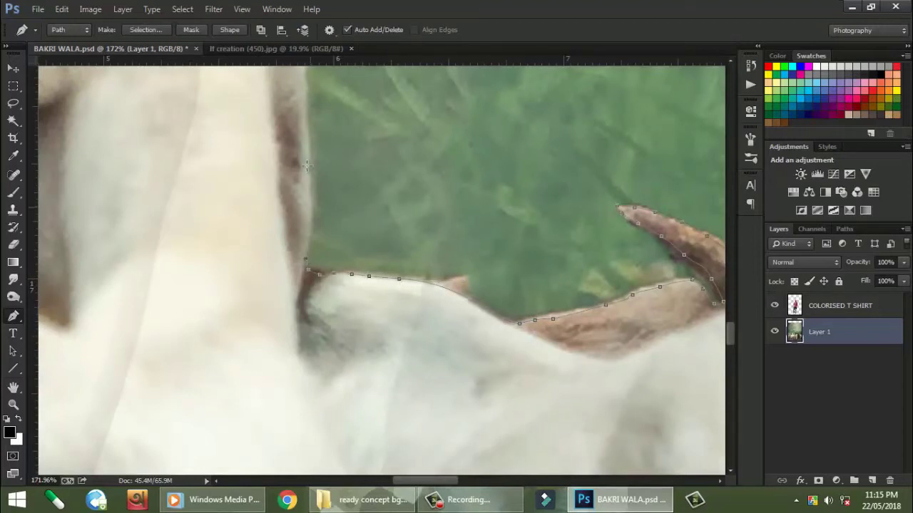
left_click_drag(307, 165, 354, 383)
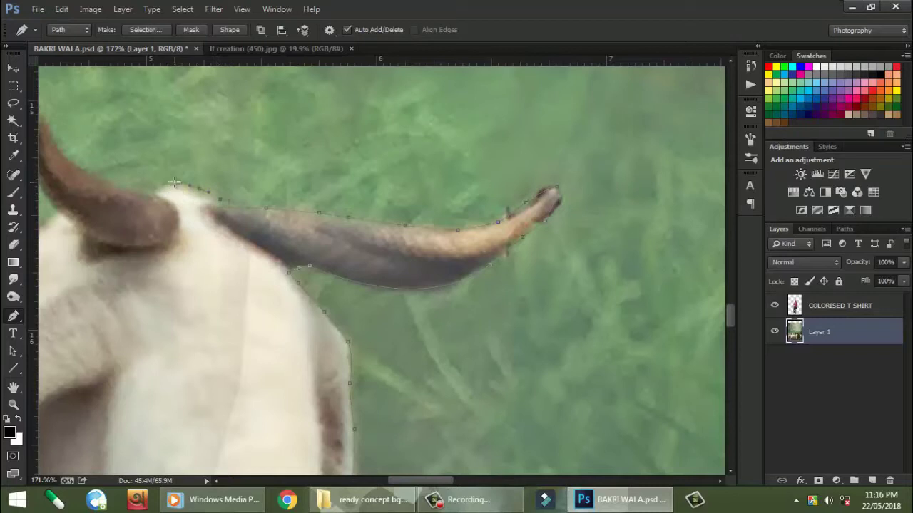
left_click_drag(102, 167, 323, 253)
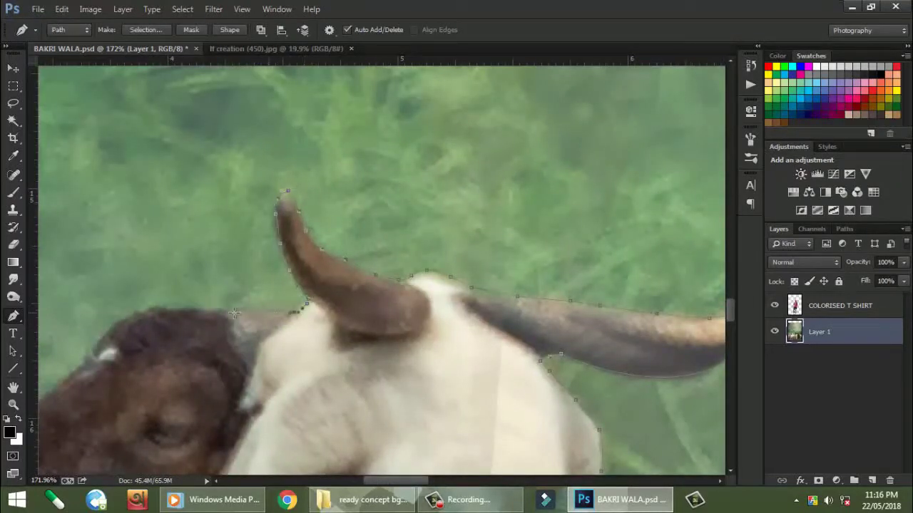
left_click_drag(71, 372, 403, 236)
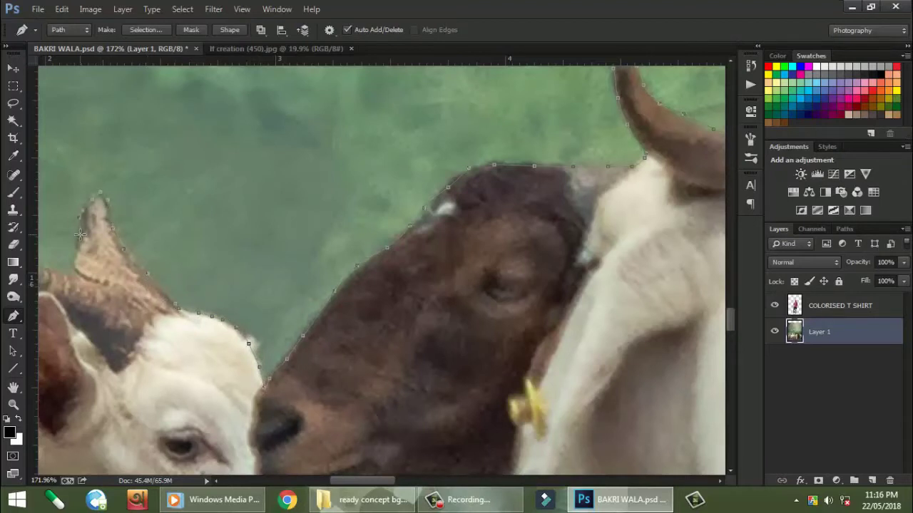
left_click_drag(78, 285, 397, 311)
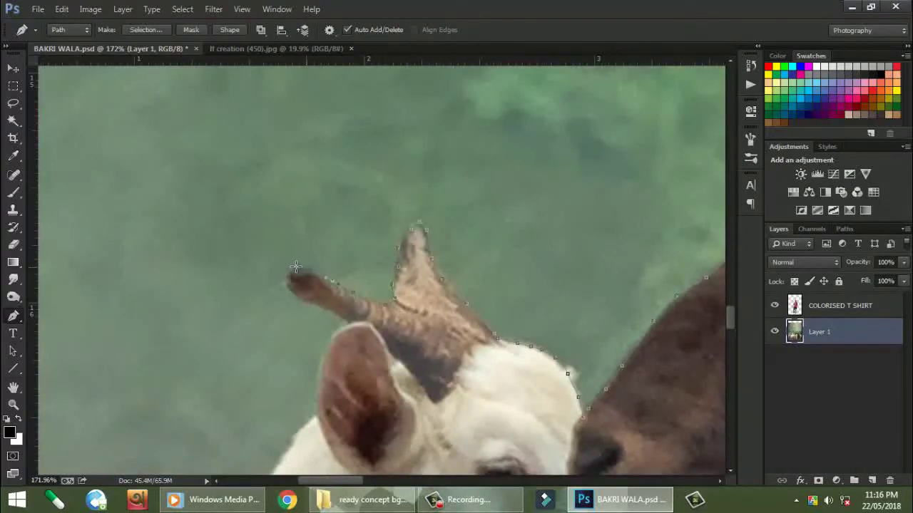
left_click_drag(357, 362, 358, 261)
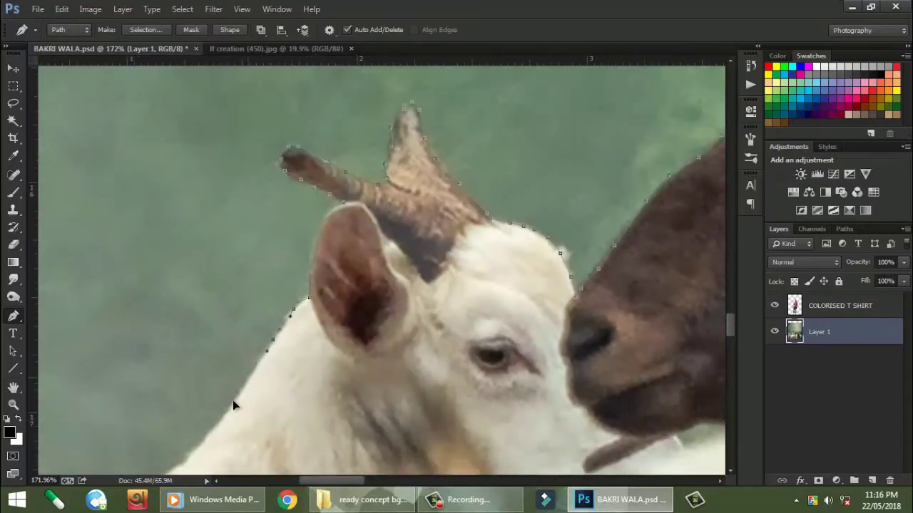
left_click_drag(192, 451, 384, 222)
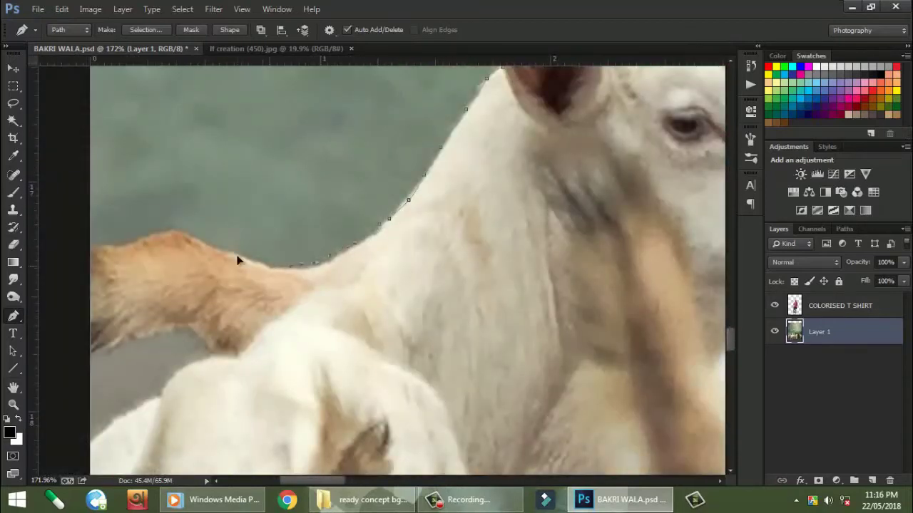
scroll(73, 245, "down", 8)
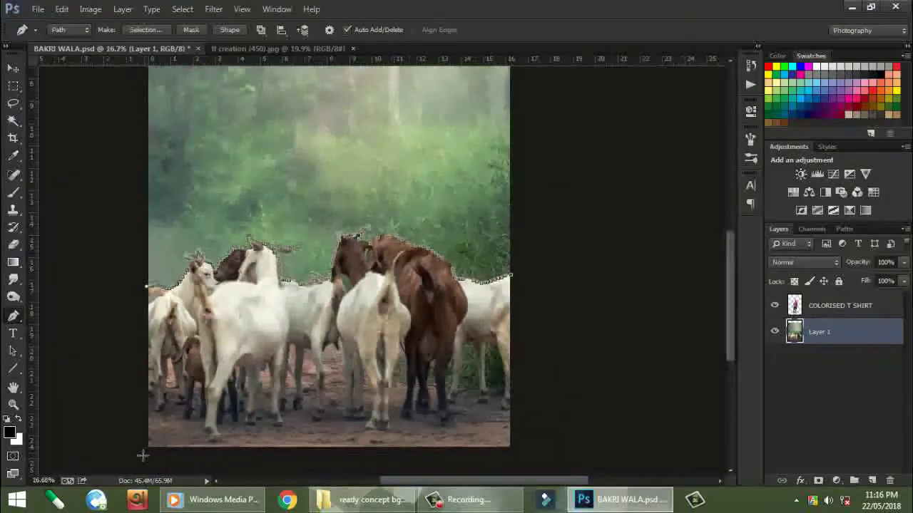
Close the path along the bottom edge and mask Layer 1 from its selection
left_click(509, 451)
left_click(509, 276)
right_click(445, 319)
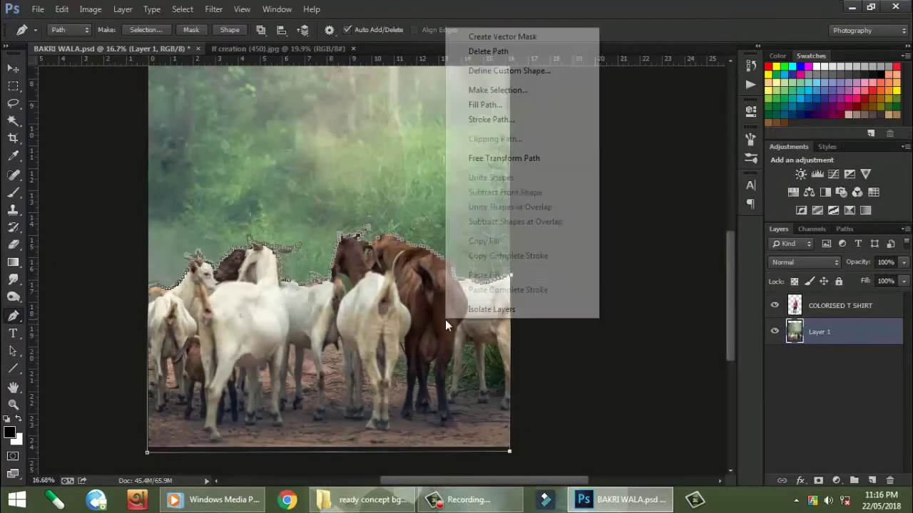
left_click(497, 90)
left_click(526, 142)
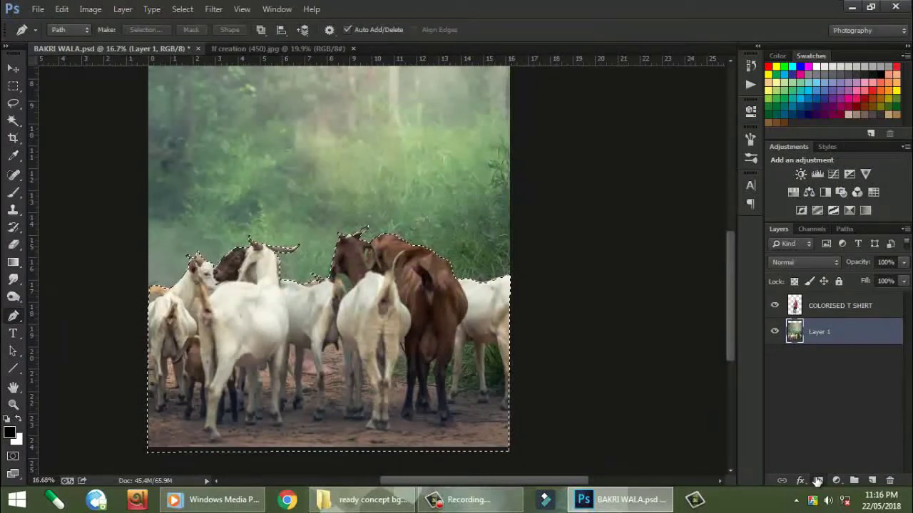
left_click(818, 481)
Duplicate the masked layer as Layer 1 copy
key("ctrl+j")
scroll(671, 357, "up", 1)
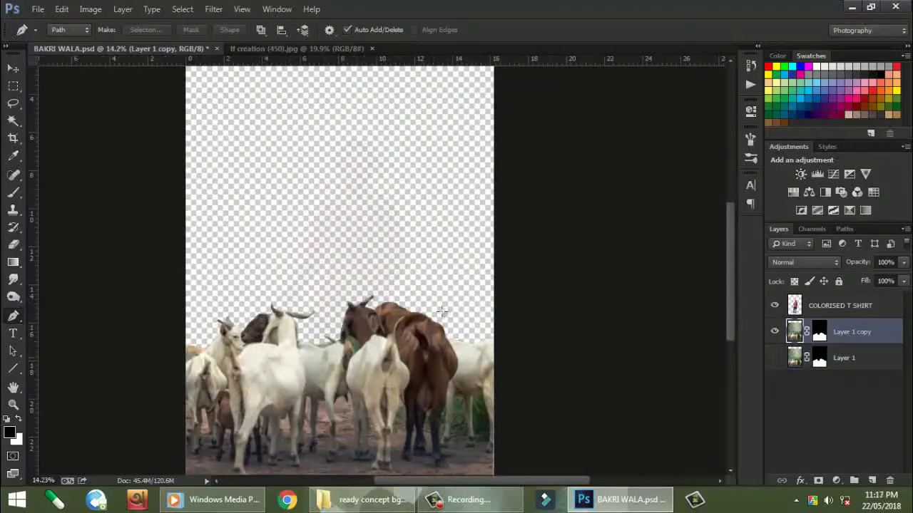
scroll(442, 311, "up", 5)
scroll(531, 249, "up", 5)
scroll(388, 268, "up", 5)
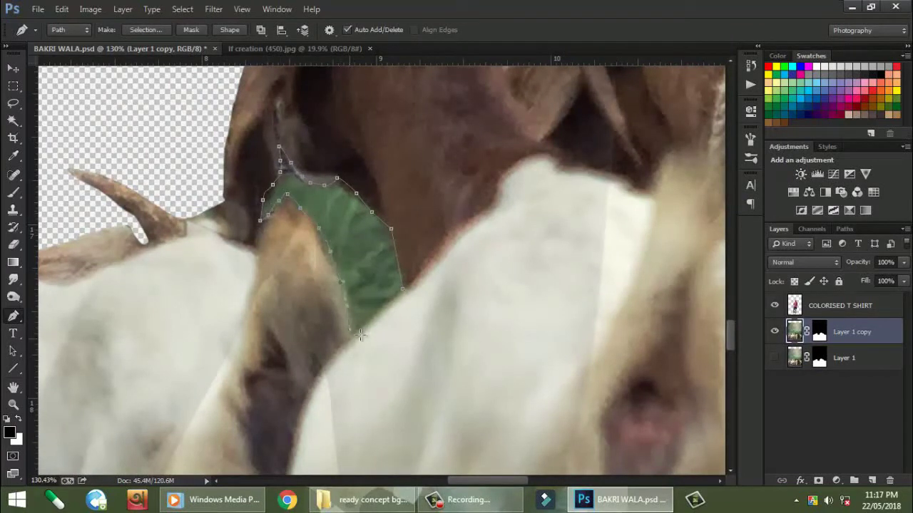
Turn the first gap path into a selection and fill it black on the layer mask
right_click(361, 286)
left_click(432, 261)
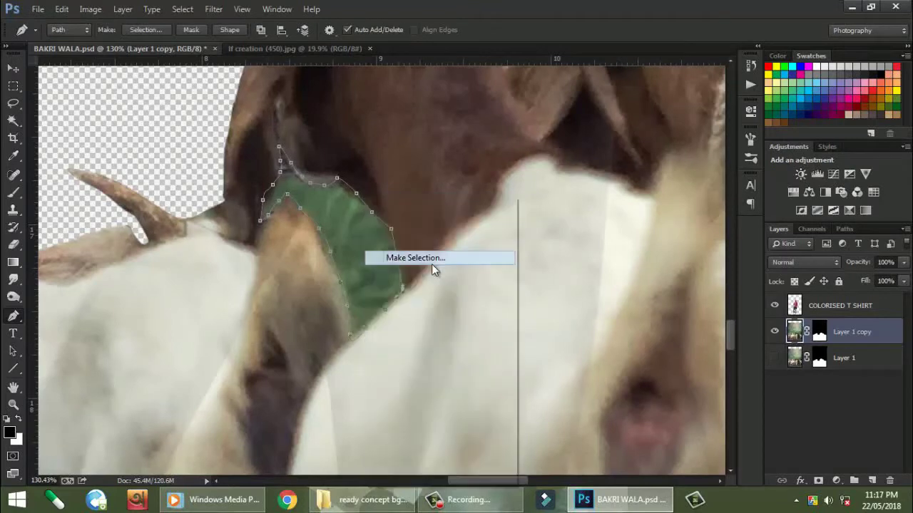
left_click(526, 145)
left_click(819, 331)
key("alt+BackSpace")
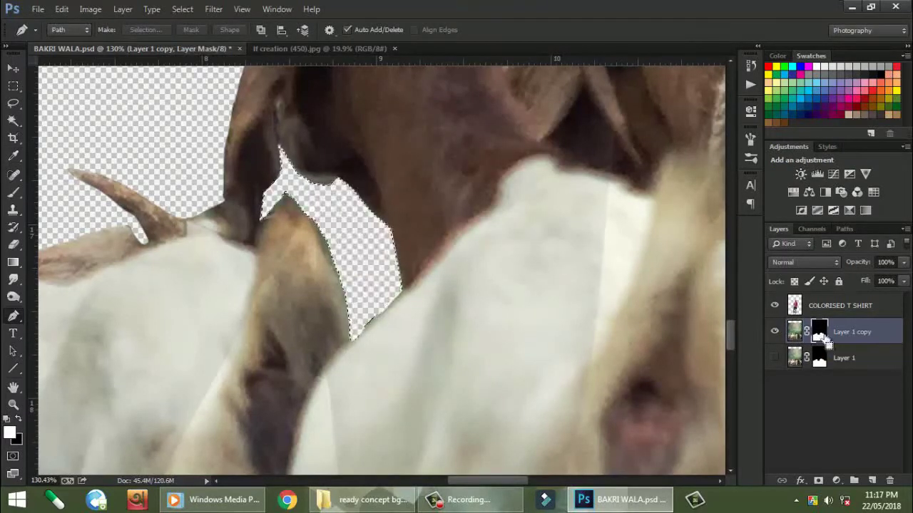
scroll(573, 315, "down", 2)
scroll(572, 315, "down", 2)
scroll(464, 228, "up", 5)
scroll(464, 228, "up", 1)
Trace the next green gap and remove it from the mask
left_click(426, 225)
left_click(412, 220)
left_click(401, 217)
left_click(385, 239)
left_click(379, 256)
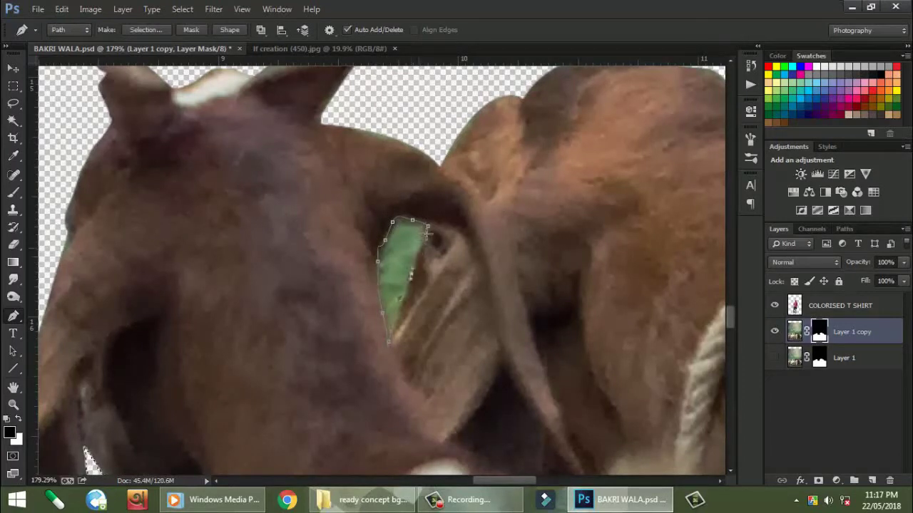
right_click(413, 236)
left_click(419, 256)
left_click(526, 143)
key("alt+BackSpace")
Outline the grey patch beside the white goat's ear and select it for masking
scroll(509, 157, "down", 2)
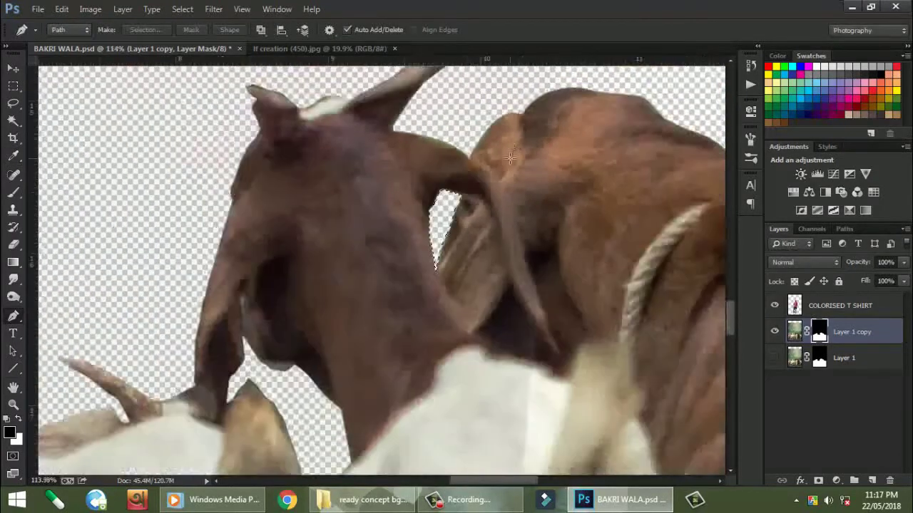
scroll(510, 157, "down", 4)
scroll(356, 214, "down", 1)
scroll(285, 242, "up", 1)
scroll(258, 255, "down", 1)
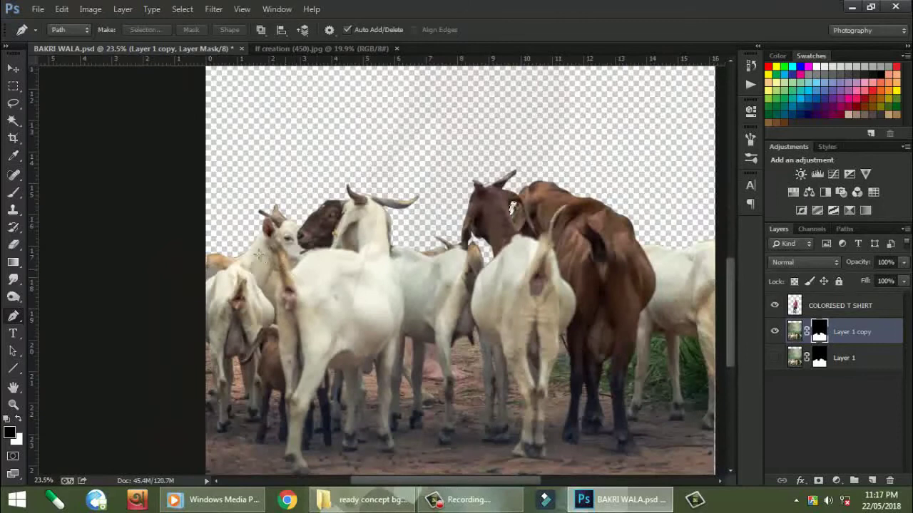
scroll(259, 255, "up", 4)
scroll(261, 255, "down", 3)
scroll(262, 256, "up", 4)
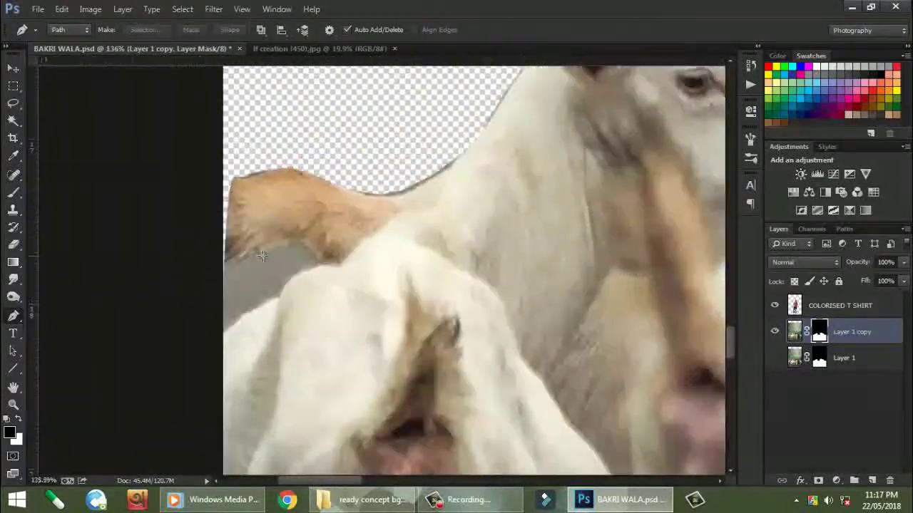
scroll(261, 255, "up", 3)
left_click(316, 234)
left_click(285, 325)
left_click(256, 346)
left_click(184, 400)
left_click(195, 268)
right_click(195, 266)
left_click(300, 258)
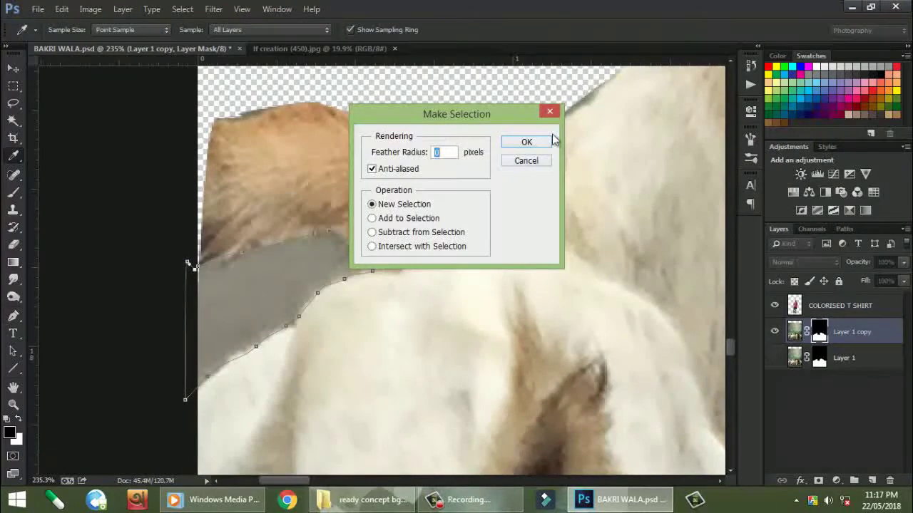
left_click(526, 142)
Save BAKRI WALA.psd and bring up the layer mask's context menu
scroll(477, 221, "down", 3)
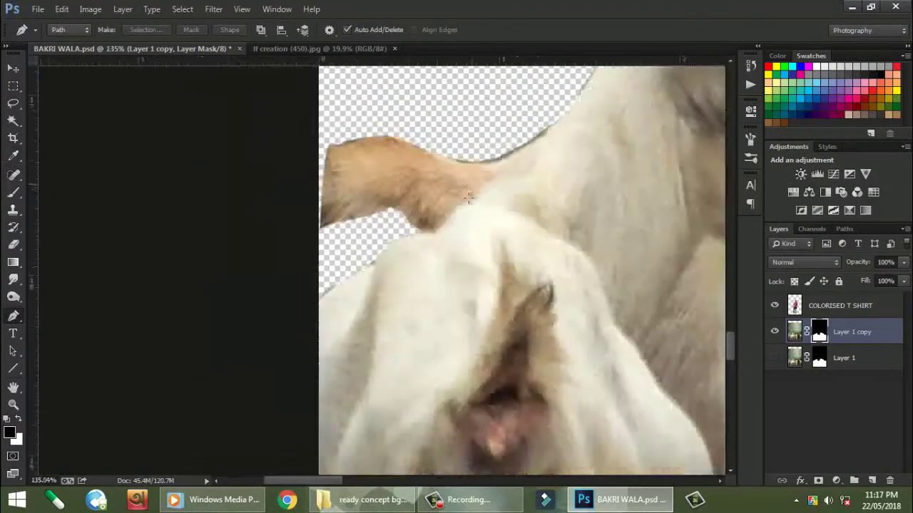
scroll(476, 221, "down", 5)
key("ctrl+s")
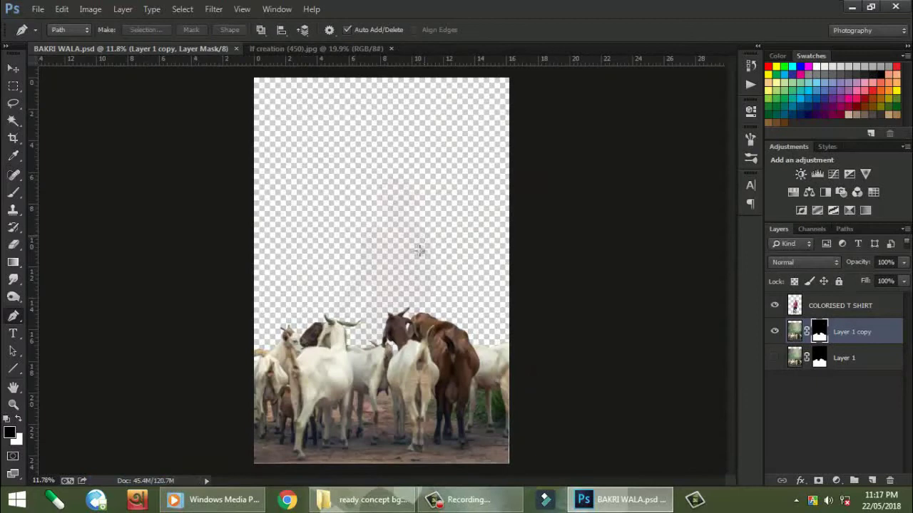
scroll(387, 452, "up", 3)
scroll(434, 342, "up", 2)
right_click(818, 330)
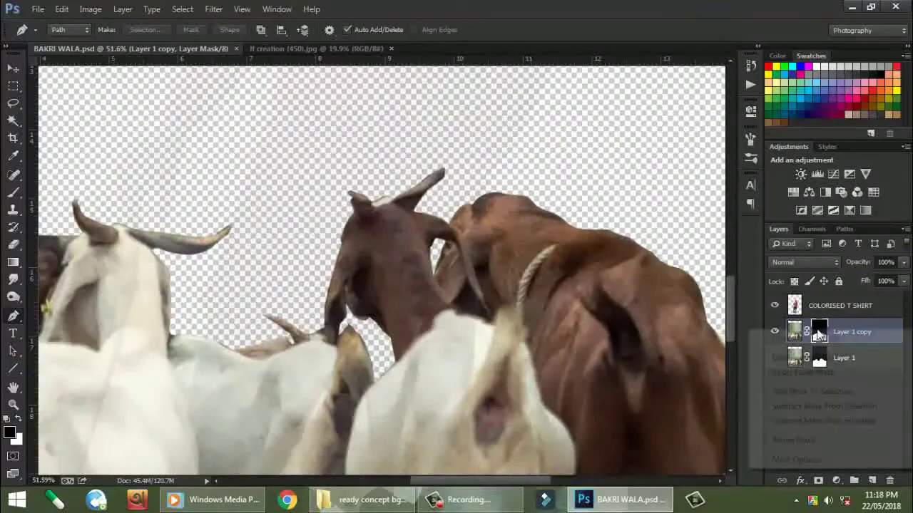
Refine the mask edges along the brown goat's horn and neck and the white goat's left side
left_click(792, 440)
left_click_drag(378, 198, 440, 174)
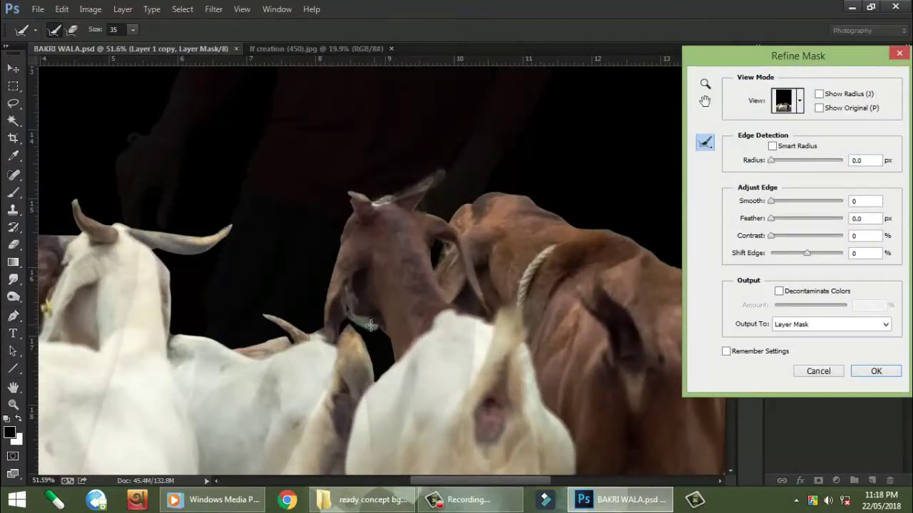
left_click_drag(349, 325, 360, 364)
left_click_drag(165, 256, 172, 335)
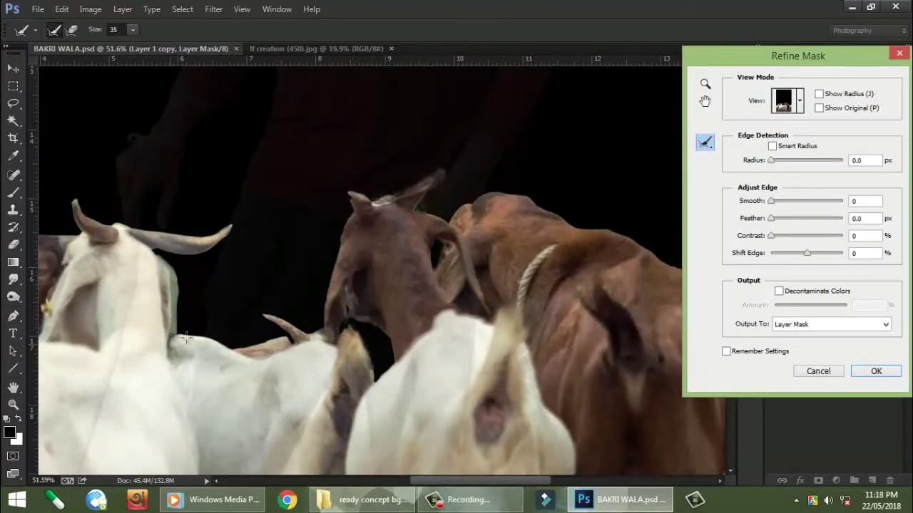
key("ctrl+0")
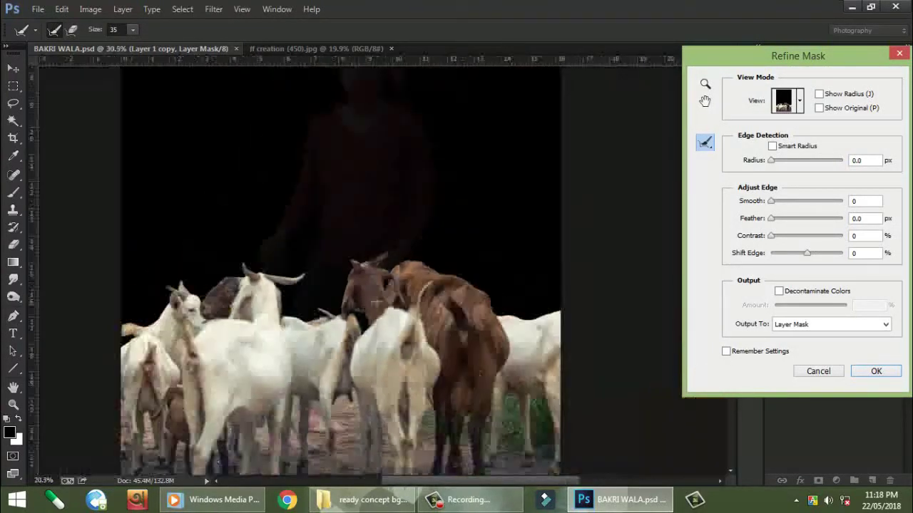
left_click(876, 371)
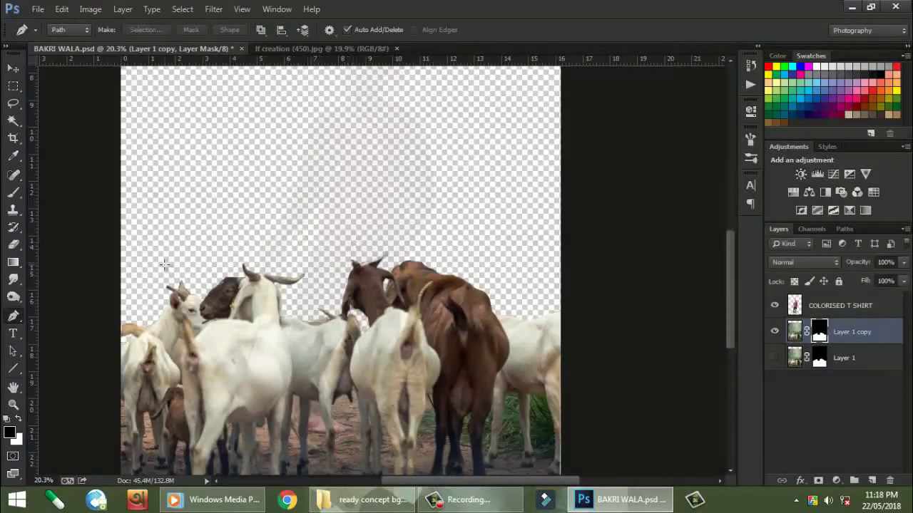
scroll(370, 254, "up", 5)
Refine the mask again around the goats' heads, small horns and the white goat's horn tip
right_click(819, 331)
left_click(791, 435)
left_click_drag(531, 217, 438, 262)
left_click_drag(474, 221, 390, 306)
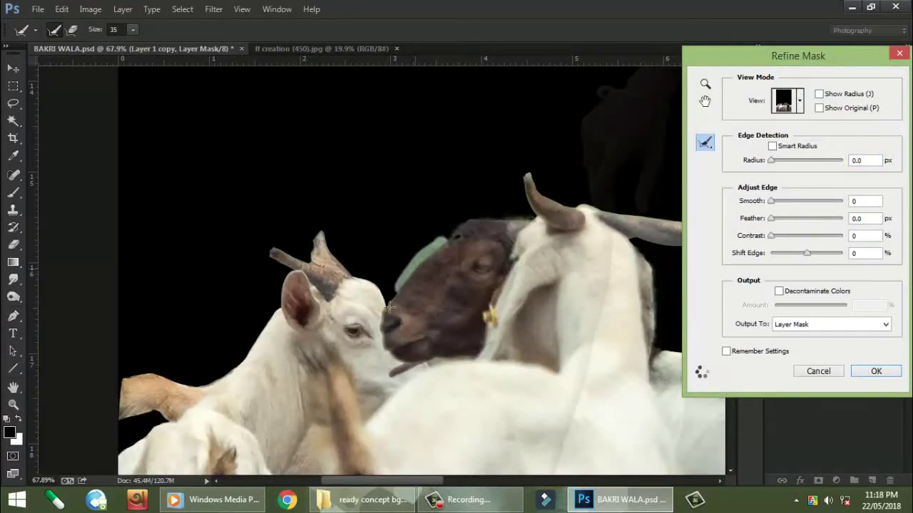
mouse_move(321, 245)
left_mouse_down()
mouse_move(306, 260)
mouse_move(268, 255)
left_mouse_up()
scroll(407, 249, "down", 3)
mouse_move(446, 234)
left_mouse_down()
mouse_move(460, 249)
mouse_move(579, 262)
left_mouse_up()
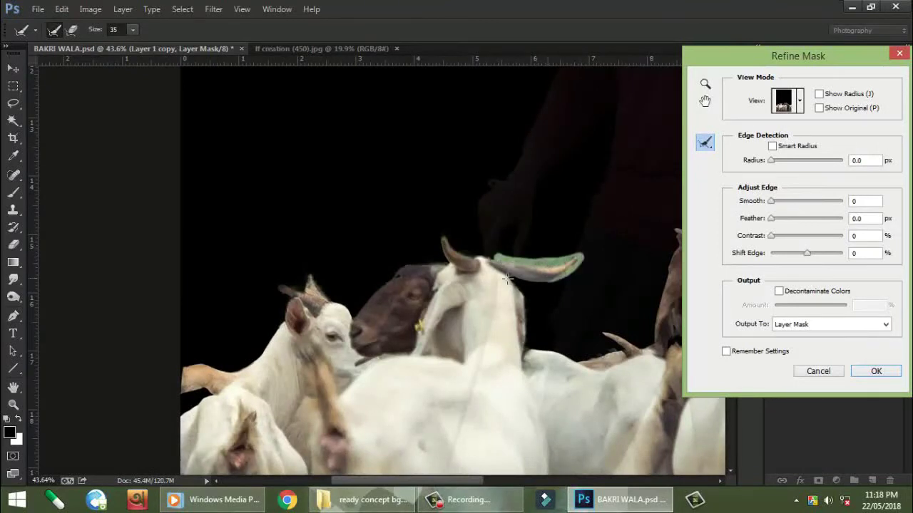
key("ctrl+0")
left_click(875, 371)
Save the document
scroll(359, 257, "down", 3)
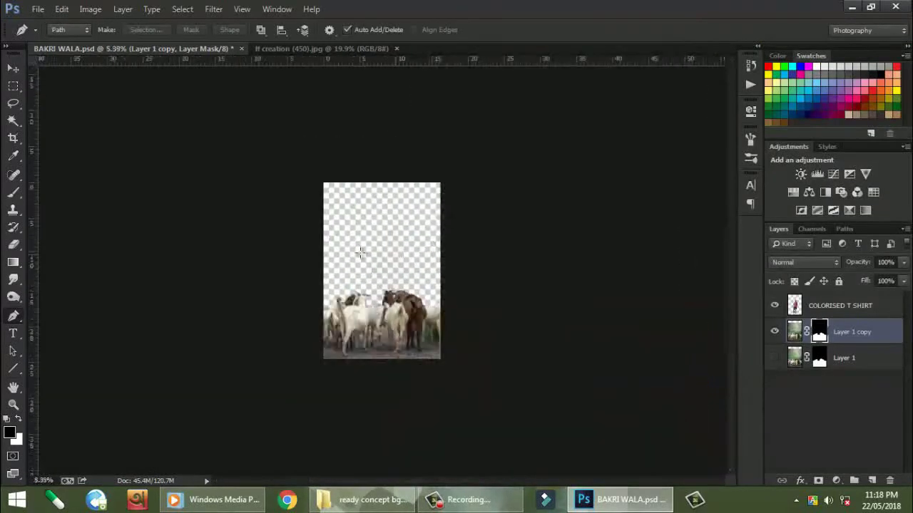
key("ctrl+s")
scroll(379, 368, "up", 3)
scroll(379, 367, "down", 1)
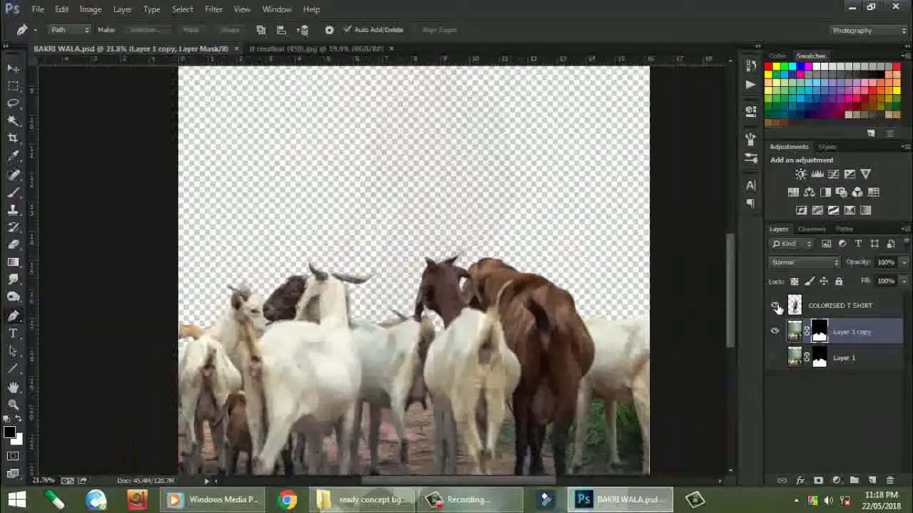
Show the COLORISED T SHIRT layer and set its opacity to 87%
left_click(840, 306)
key("8")
key("7")
scroll(324, 270, "down", 1)
key("Return")
Place the COLORISED T SHIRT layer beneath the goats layer
key("v")
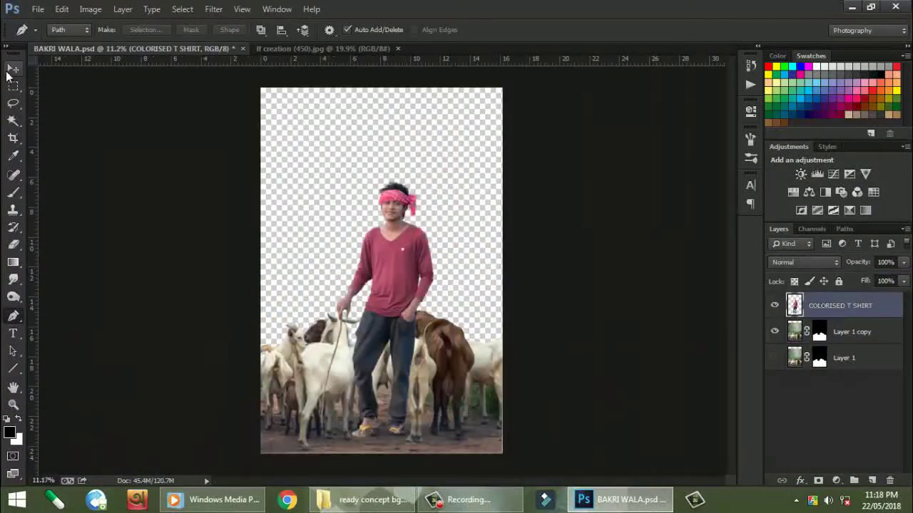
scroll(440, 249, "up", 1)
left_click_drag(840, 305, 829, 342)
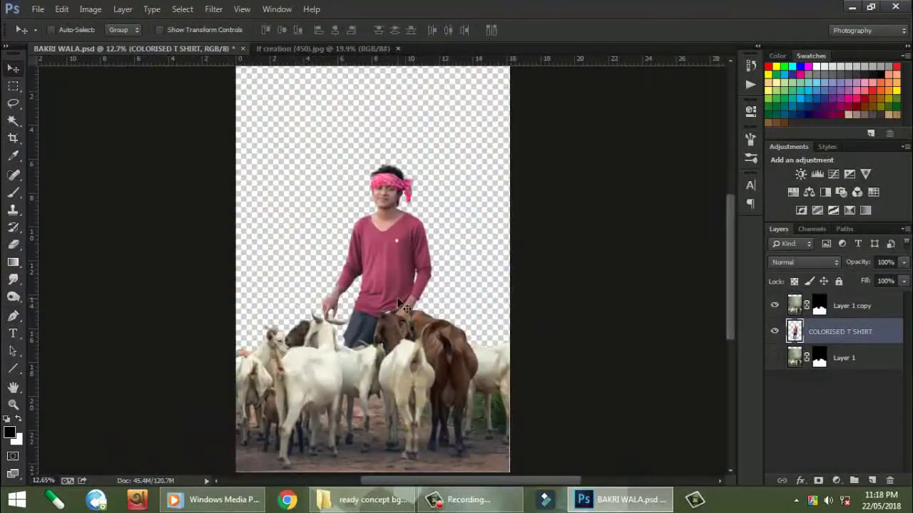
scroll(526, 237, "down", 1)
Try shrinking and tilting the man, cancel it, and restack his layer above the goats
key("ctrl+t")
mouse_move(437, 175)
left_mouse_down()
mouse_move(422, 187)
mouse_move(448, 214)
left_mouse_up()
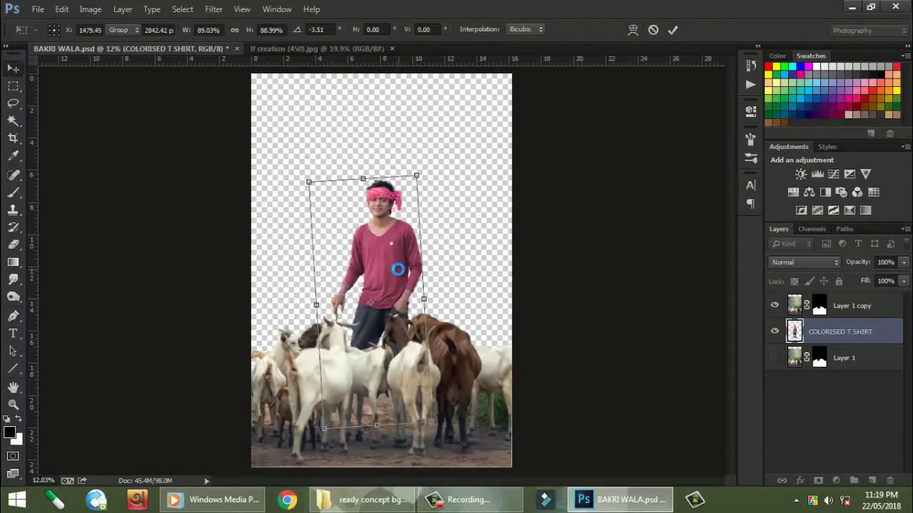
key("Escape")
left_click_drag(812, 331, 820, 314)
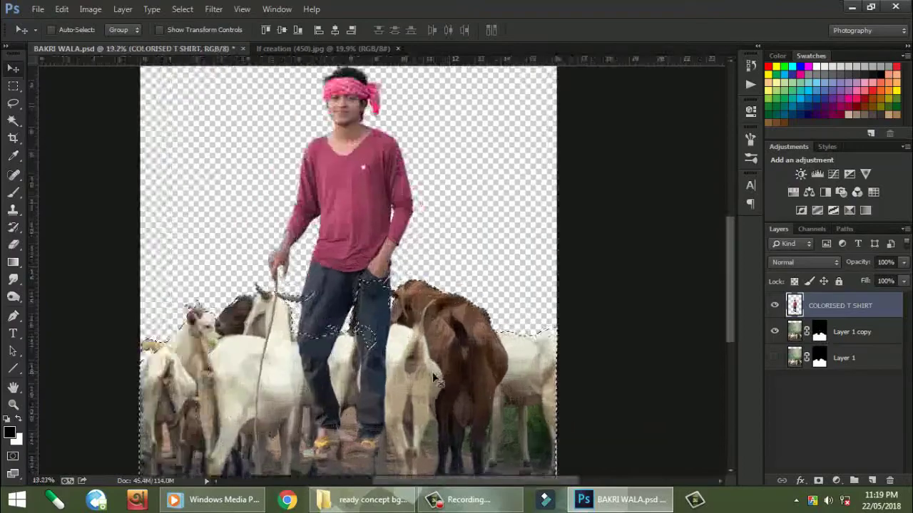
scroll(399, 442, "up", 6)
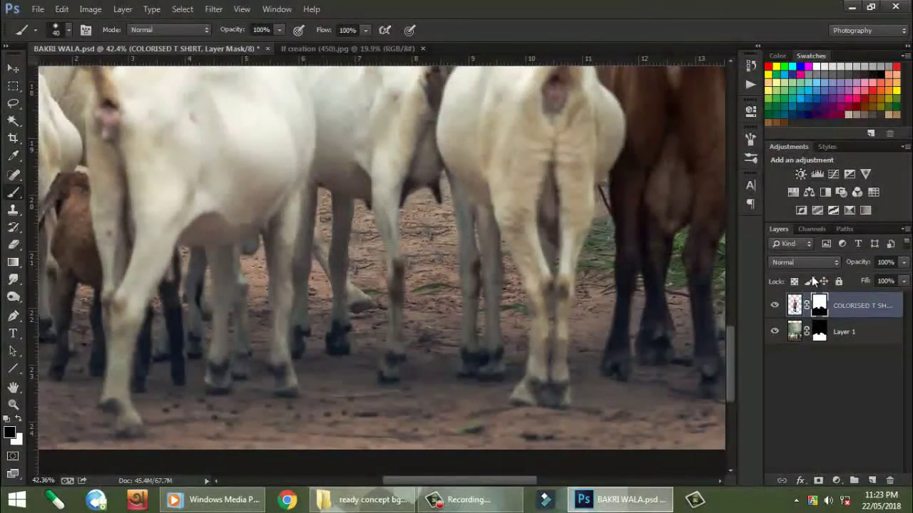
Paint white on the mask to reveal both of the man's legs and yellow sandals
scroll(419, 213, "up", 3)
key("x")
left_click_drag(413, 240, 400, 208)
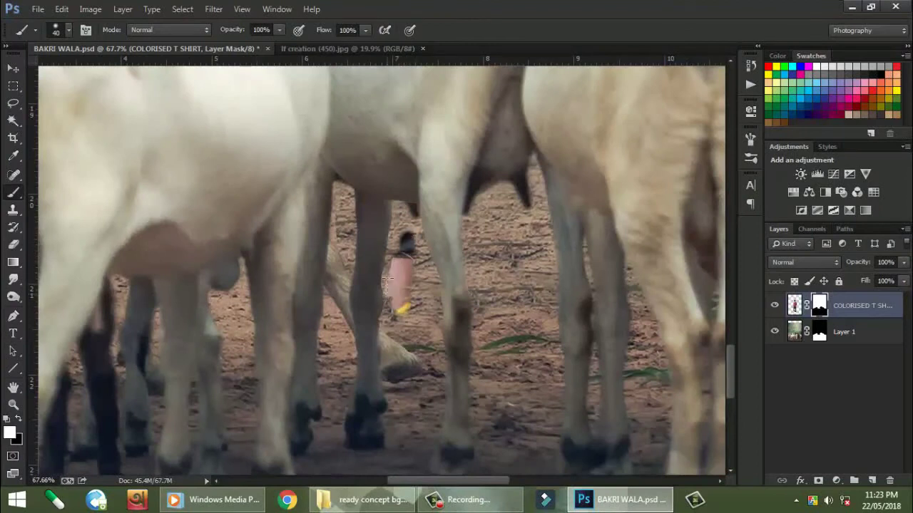
mouse_move(410, 276)
left_mouse_down()
mouse_move(450, 273)
mouse_move(432, 203)
left_mouse_up()
left_click_drag(412, 307, 381, 314)
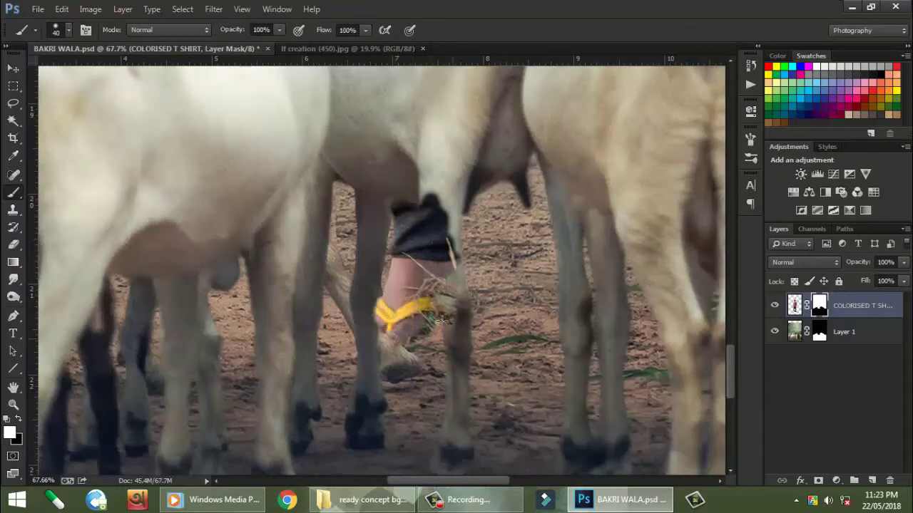
left_click_drag(602, 167, 543, 285)
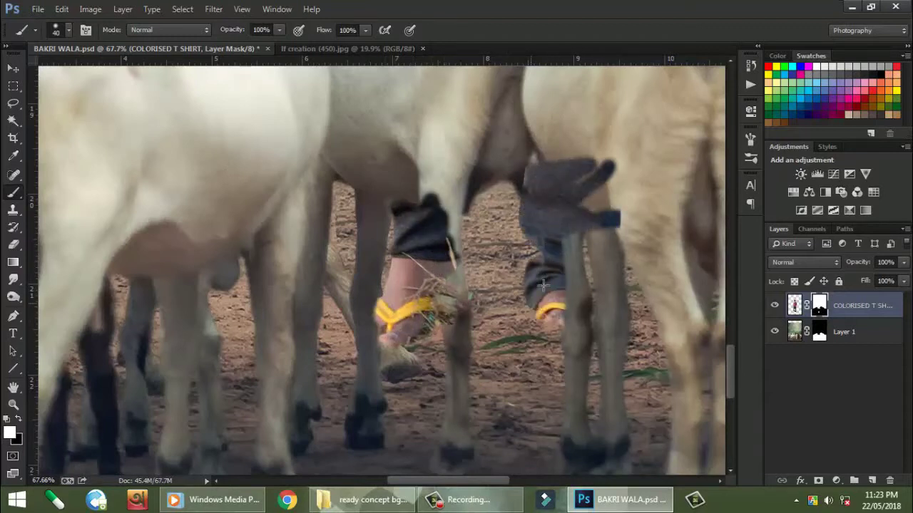
scroll(543, 286, "up", 5)
Fade the man's layer to 61% and paint black where a goat leg crosses him
left_click_drag(859, 263, 853, 266)
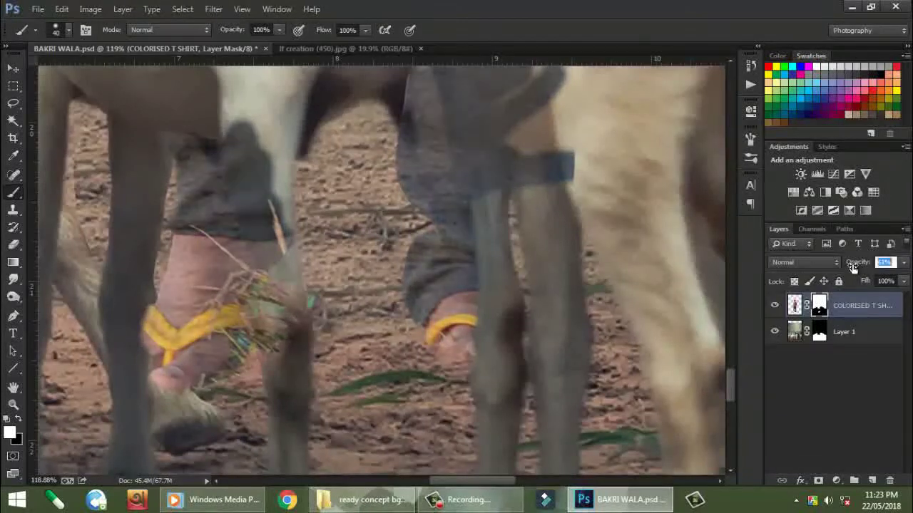
scroll(473, 207, "up", 3)
key("x")
right_click(448, 170)
key("Return")
mouse_move(446, 143)
left_mouse_down()
mouse_move(494, 181)
mouse_move(482, 148)
left_mouse_up()
left_click_drag(397, 126, 392, 123)
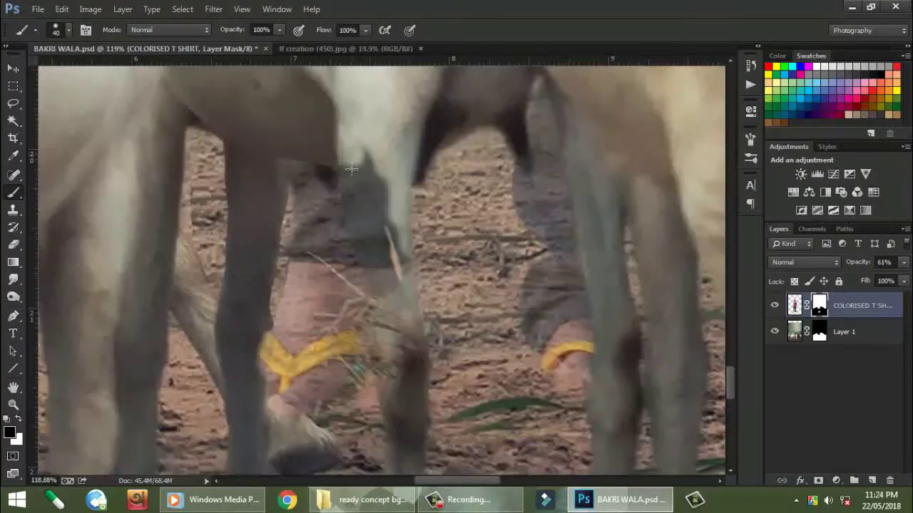
Mask the man behind the central goat leg and sandal-side leg, then restore 100% opacity
left_click_drag(354, 153, 391, 379)
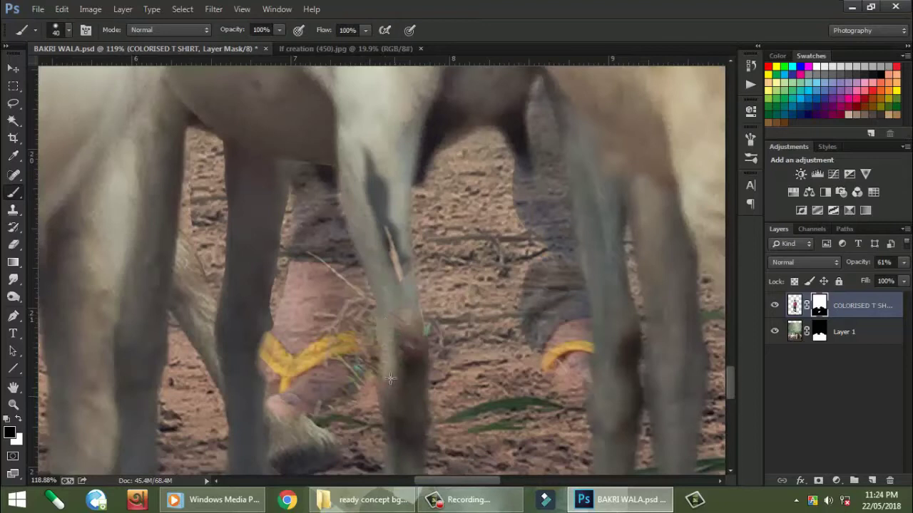
left_click_drag(428, 300, 368, 146)
left_click_drag(312, 163, 326, 142)
left_click_drag(283, 302, 268, 370)
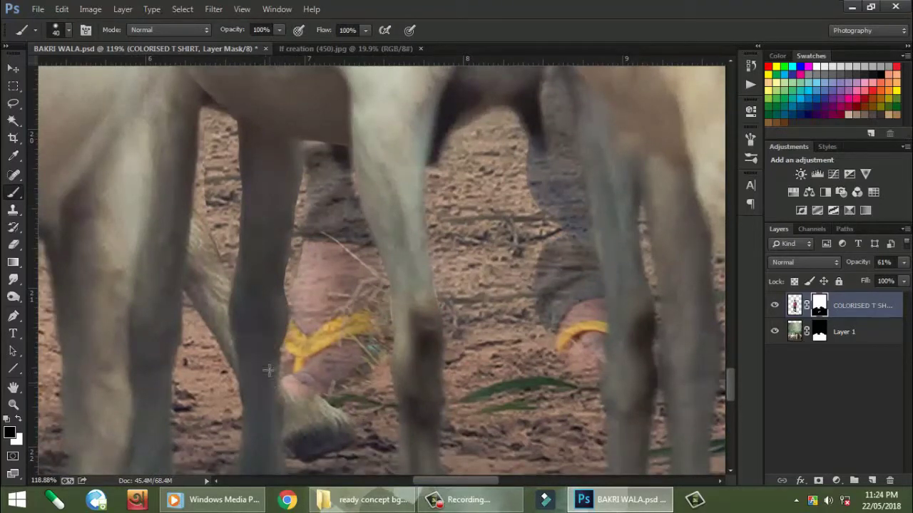
scroll(344, 258, "down", 4)
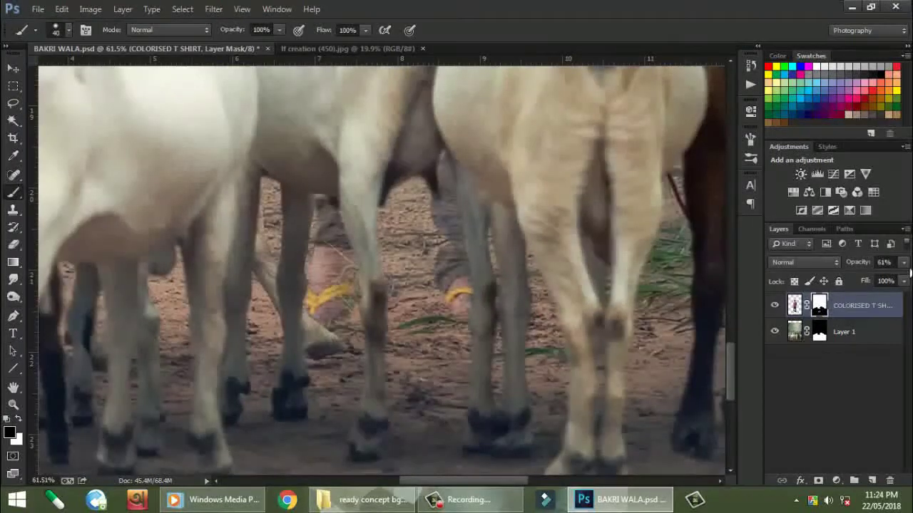
left_click_drag(903, 262, 912, 265)
left_click(12, 68)
Set the mask brush to 22% flow and 9% opacity
scroll(390, 379, "down", 4)
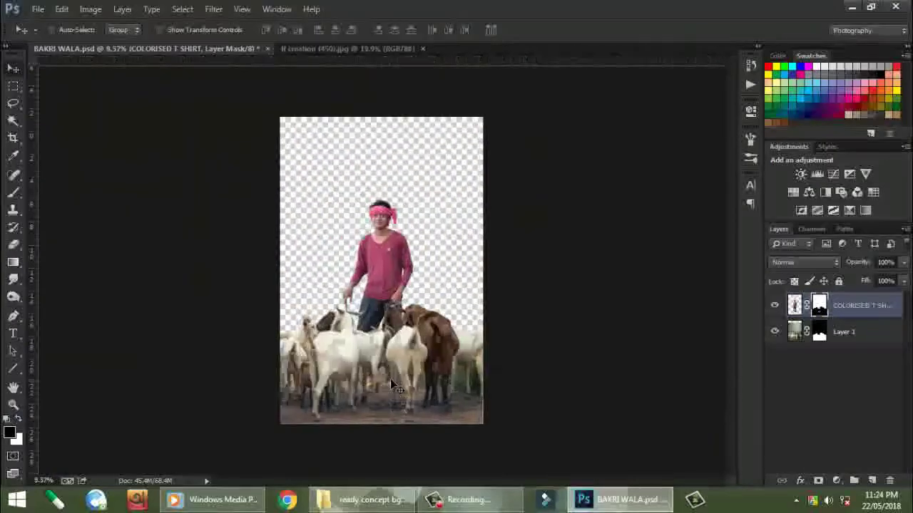
scroll(390, 378, "up", 3)
scroll(392, 335, "down", 1)
scroll(392, 335, "down", 2)
scroll(393, 335, "down", 1)
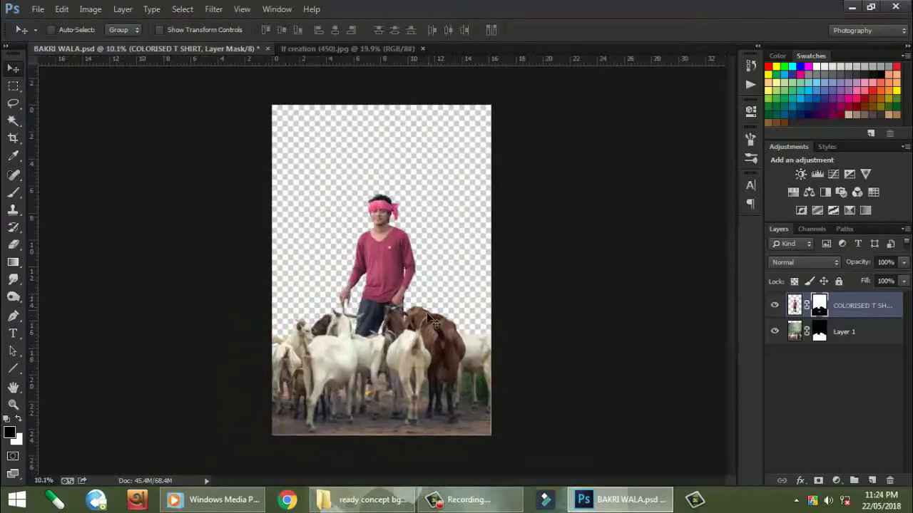
scroll(421, 235, "up", 4)
scroll(432, 205, "up", 2)
scroll(432, 205, "up", 2)
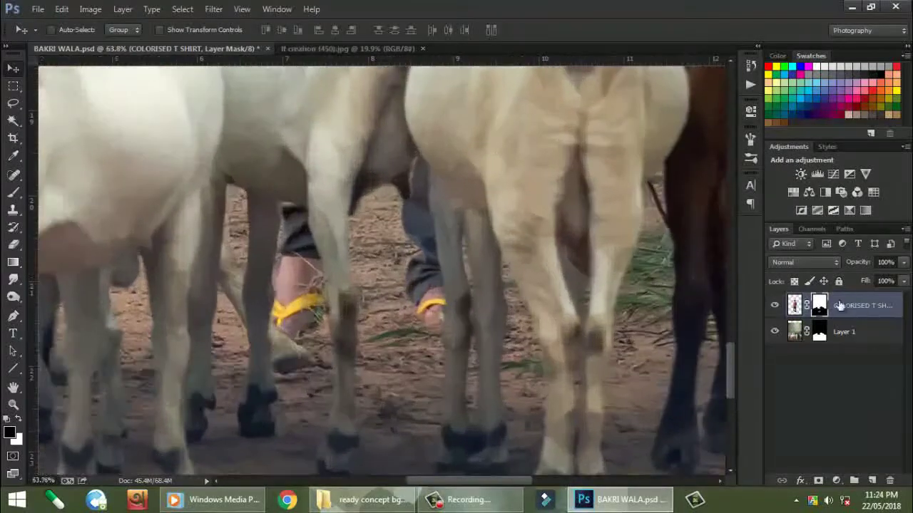
left_click(13, 193)
left_click_drag(315, 48, 304, 48)
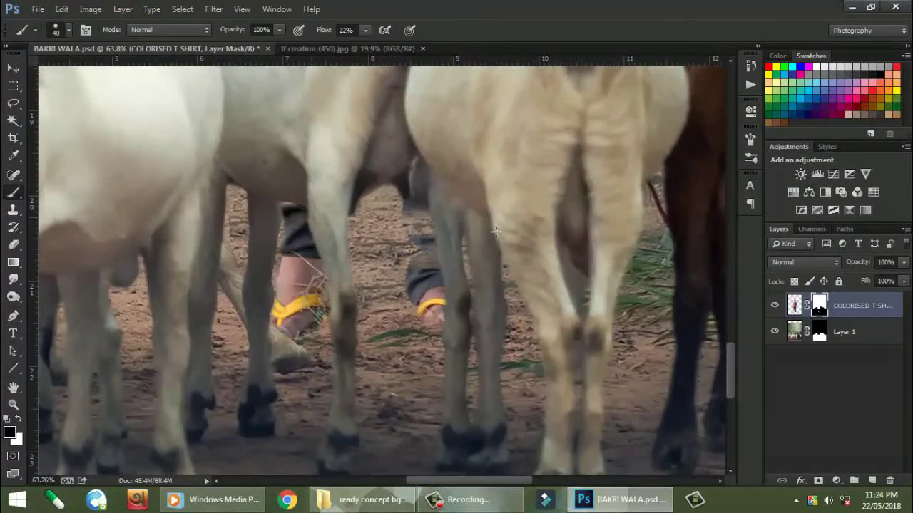
left_click_drag(279, 29, 227, 47)
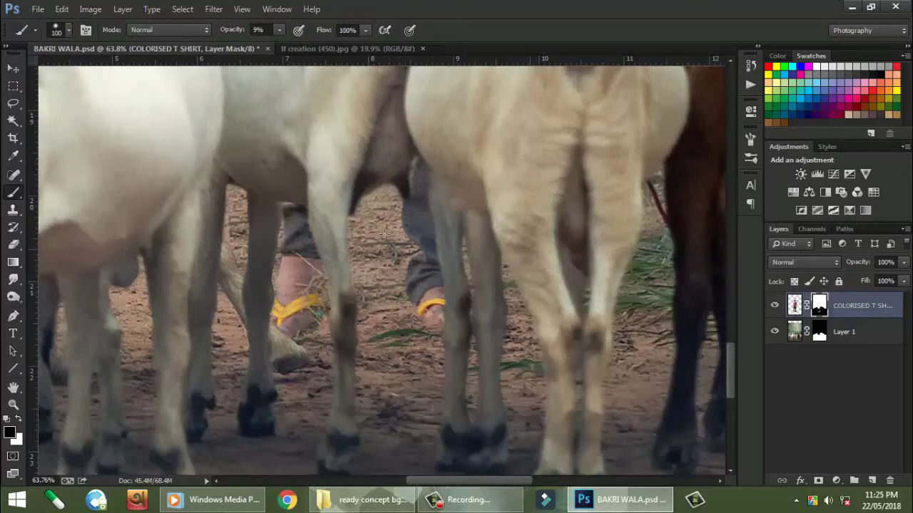
Fade the yellow sandals into the ground with a 44%-opacity gradient on the mask
scroll(371, 351, "down", 3)
scroll(385, 357, "down", 3)
scroll(406, 364, "up", 3)
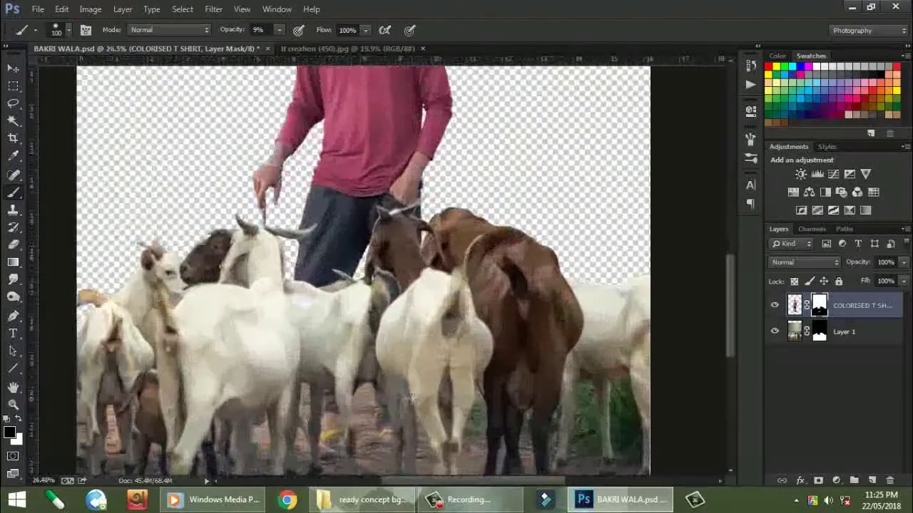
scroll(424, 368, "up", 2)
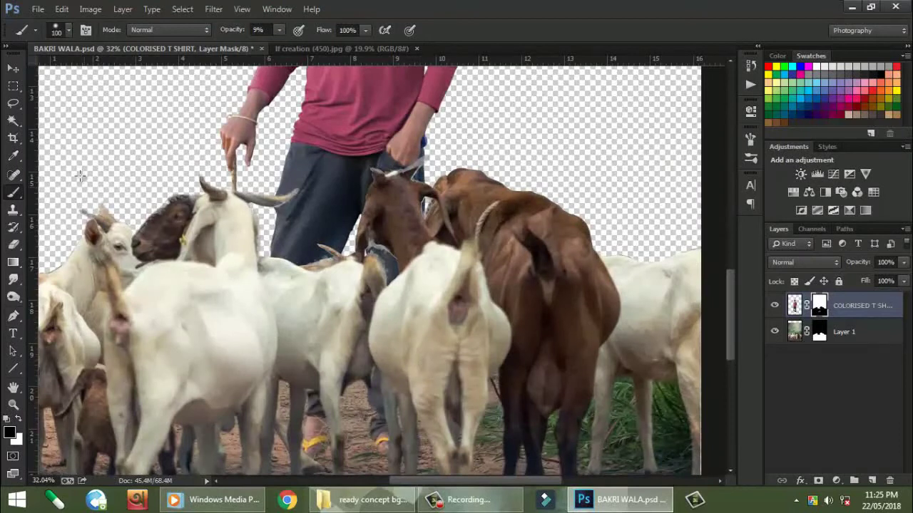
key("v")
scroll(464, 267, "up", 3)
scroll(357, 282, "up", 3)
scroll(263, 291, "up", 1)
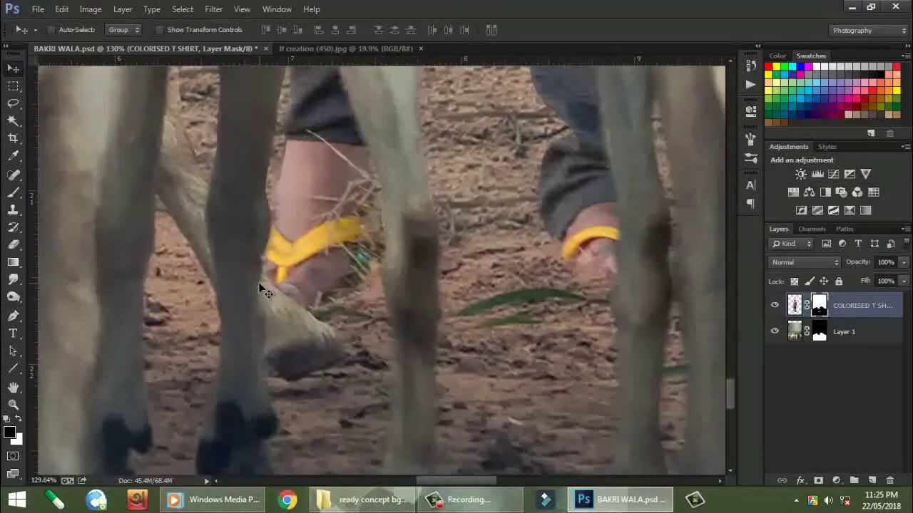
left_click(12, 262)
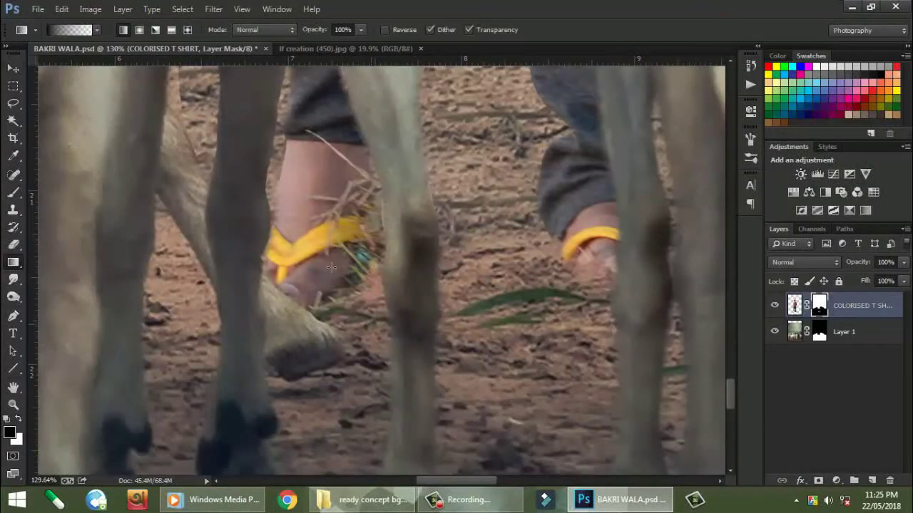
left_click_drag(318, 29, 292, 29)
left_click_drag(365, 321, 408, 293)
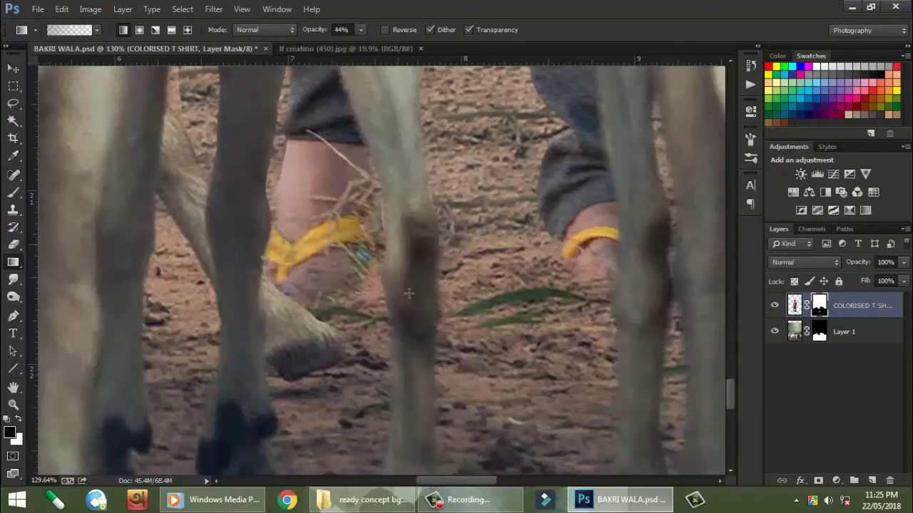
scroll(410, 296, "down", 3)
scroll(420, 303, "down", 3)
scroll(435, 310, "down", 2)
Paint white at 100% brush opacity to remove the light fringe at the goat's horn
key("m")
scroll(445, 318, "up", 1)
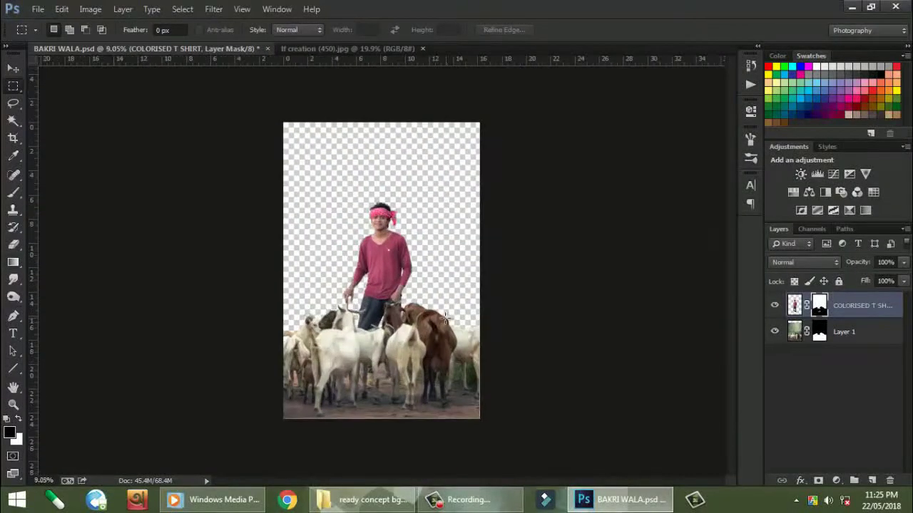
scroll(435, 306, "up", 4)
scroll(413, 278, "up", 3)
scroll(392, 250, "up", 1)
key("b")
key("x")
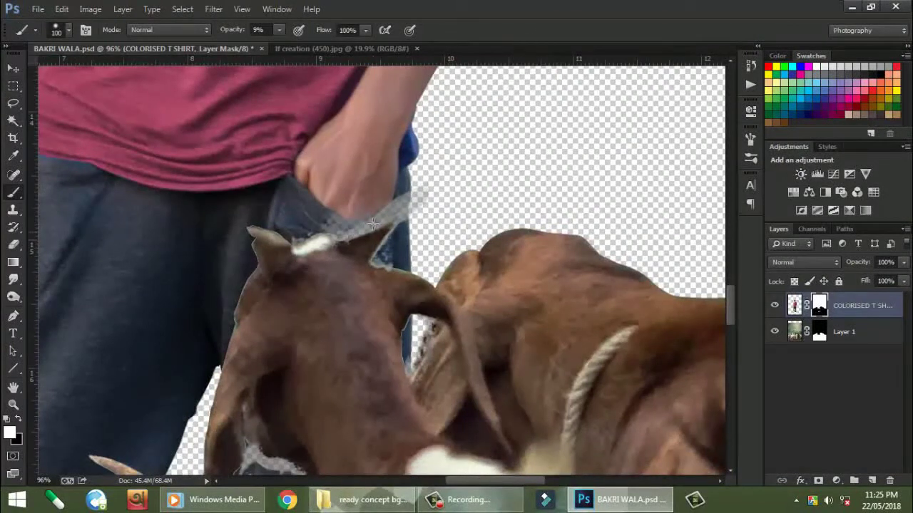
left_click_drag(372, 224, 314, 246)
key("bracketleft")
right_click(392, 208)
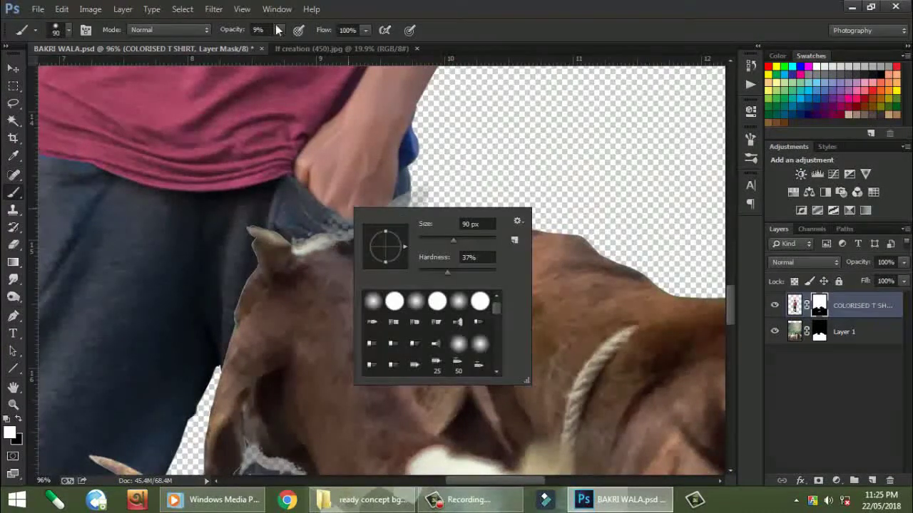
left_click_drag(278, 30, 489, 91)
mouse_move(332, 240)
left_mouse_down()
mouse_move(248, 251)
mouse_move(218, 367)
left_mouse_up()
Mask the remaining fringes along the horn, ear, white goat's edge and trouser edge
right_click(231, 306)
key("Escape")
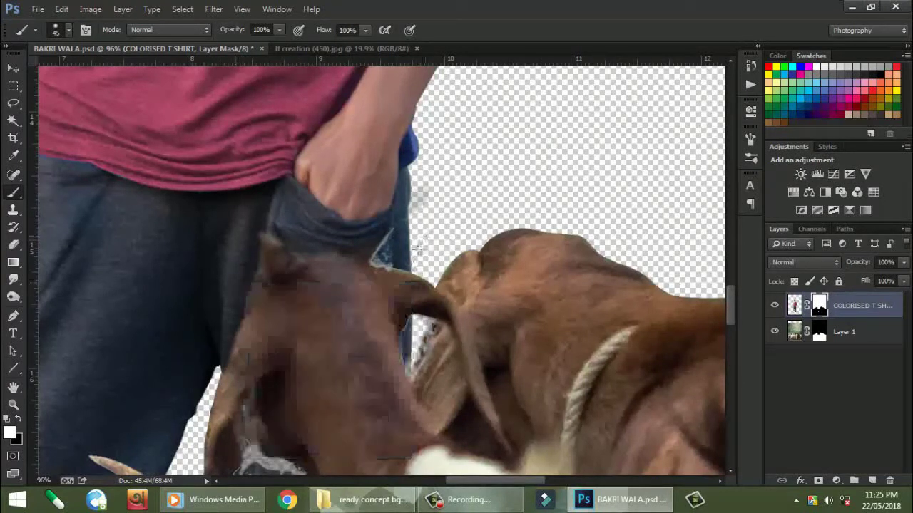
left_click_drag(420, 243, 388, 241)
scroll(421, 266, "down", 3)
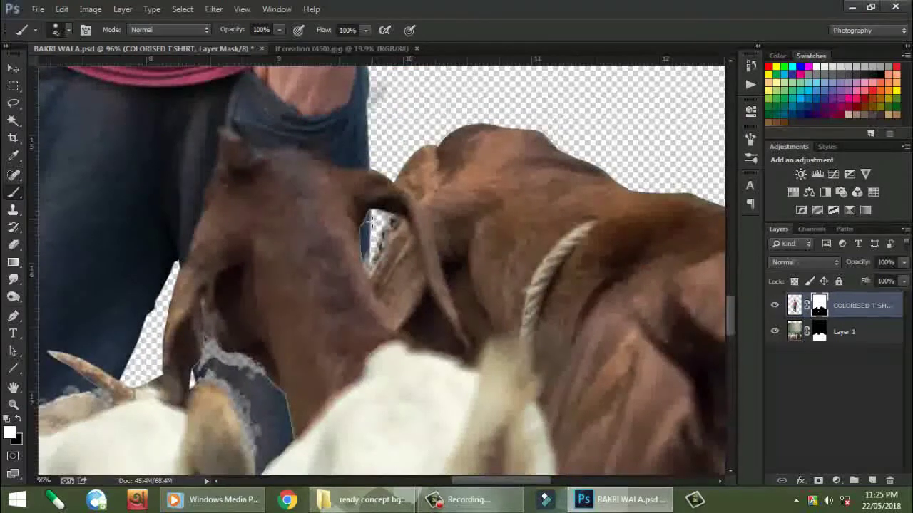
mouse_move(330, 278)
left_mouse_down()
mouse_move(458, 200)
mouse_move(364, 278)
left_mouse_up()
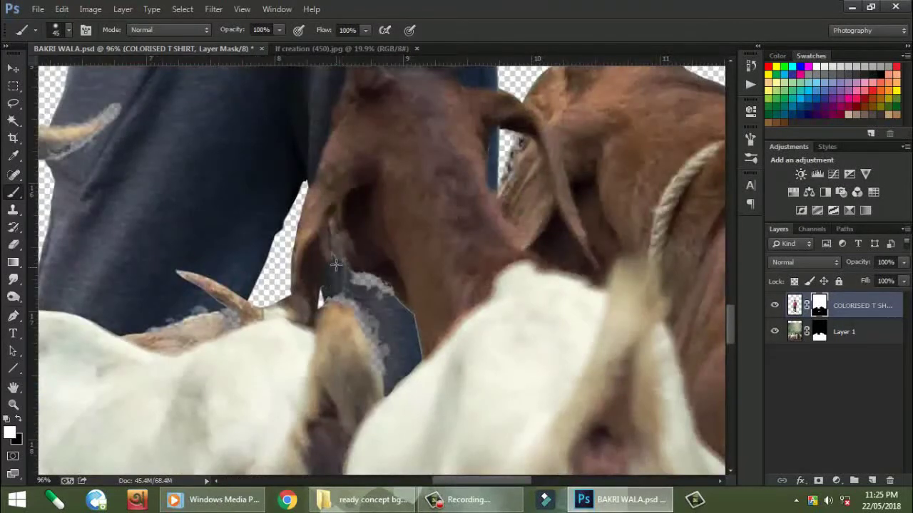
mouse_move(394, 368)
left_mouse_down()
mouse_move(343, 297)
mouse_move(385, 378)
left_mouse_up()
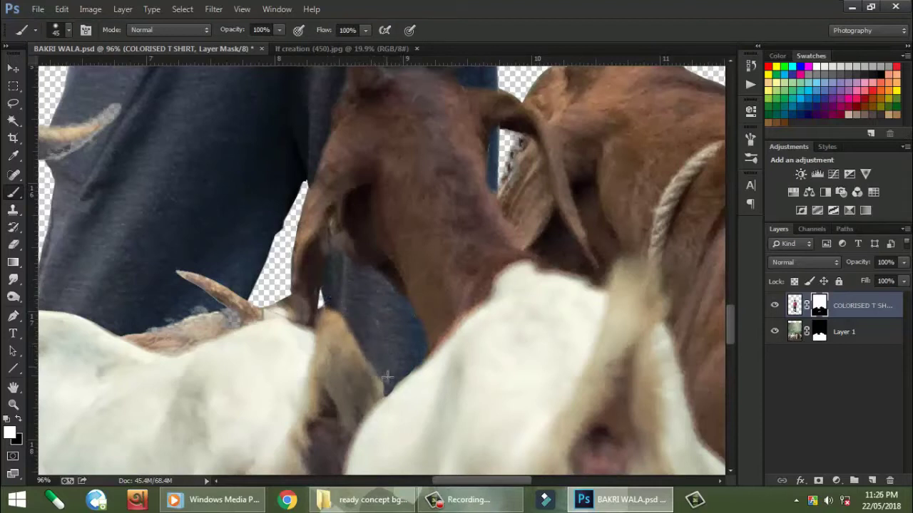
scroll(385, 377, "left", 3)
mouse_move(343, 310)
left_mouse_down()
mouse_move(263, 320)
mouse_move(244, 332)
mouse_move(335, 326)
left_mouse_up()
scroll(261, 264, "down", 2)
scroll(308, 245, "up", 3)
scroll(308, 245, "down", 1)
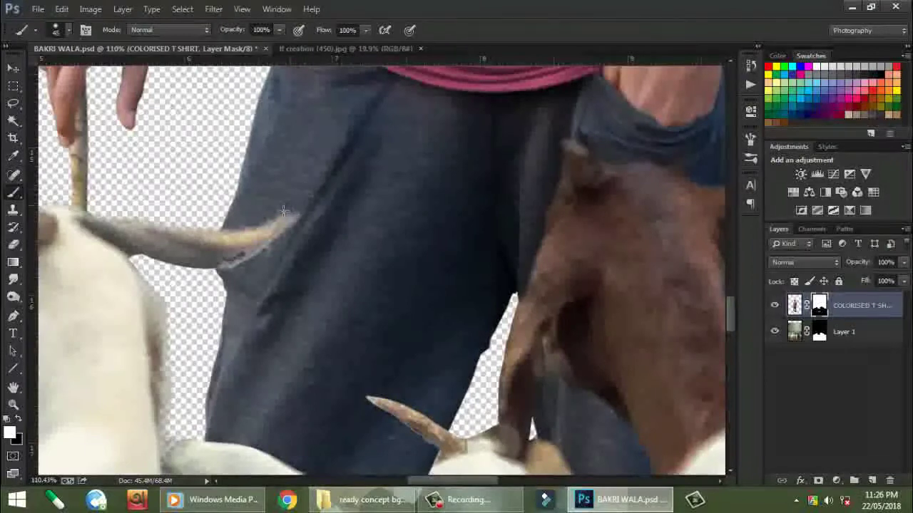
left_click_drag(300, 210, 225, 225)
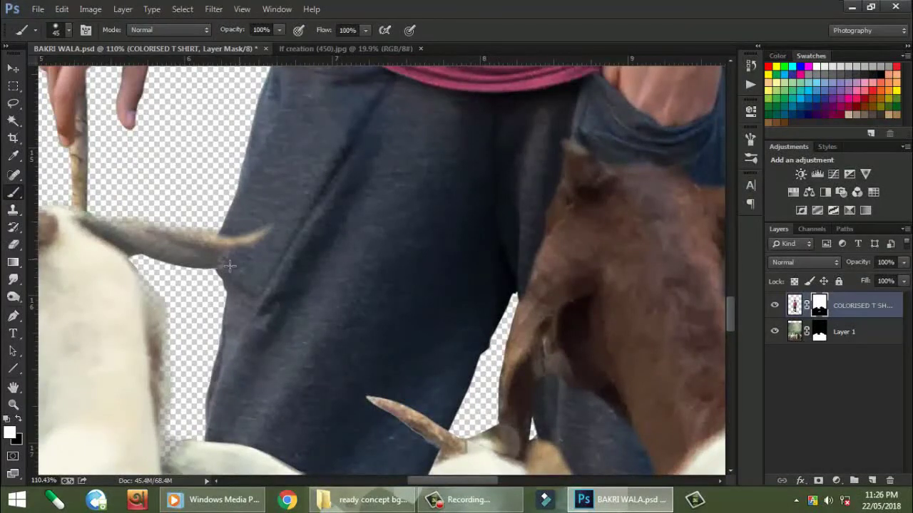
scroll(236, 275, "down", 3)
scroll(325, 373, "down", 3)
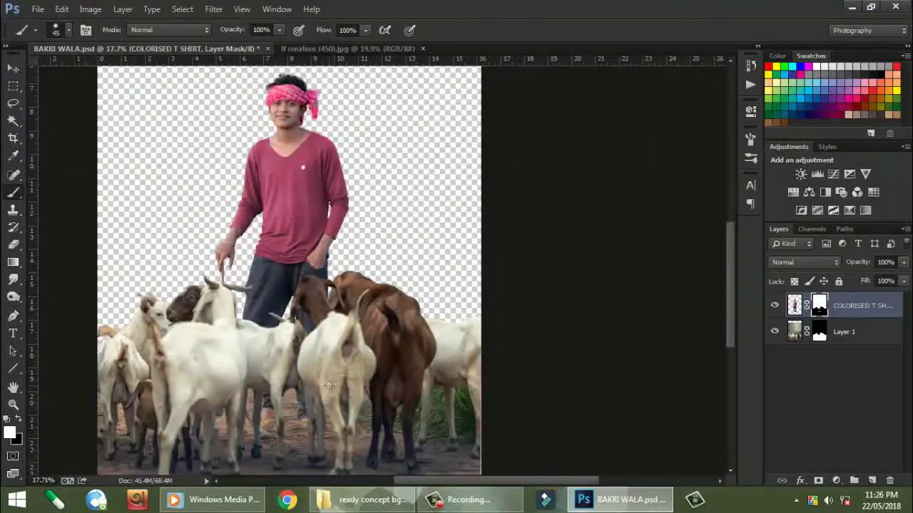
Drag the forest image from its tab into BAKRI WALA.psd as a new layer
scroll(329, 385, "up", 5)
key("v")
scroll(403, 174, "down", 10)
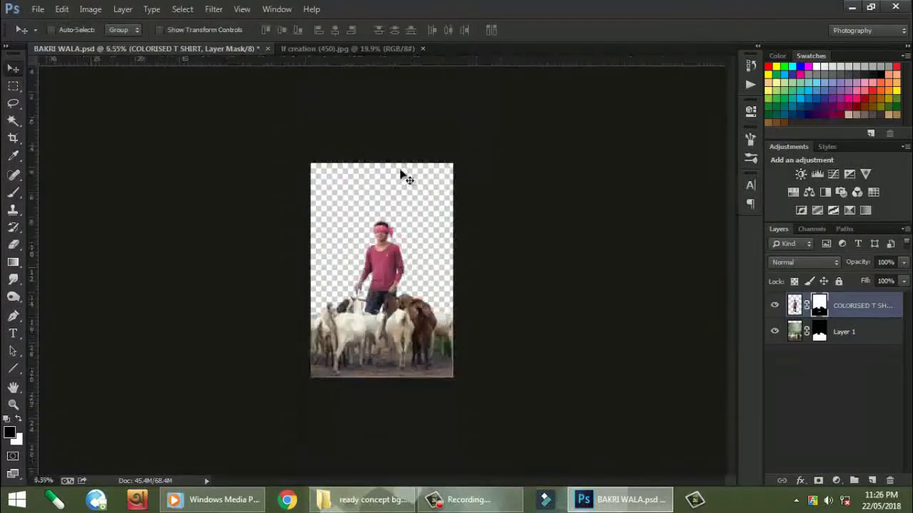
scroll(402, 179, "up", 3)
scroll(448, 244, "down", 1)
scroll(446, 431, "up", 3)
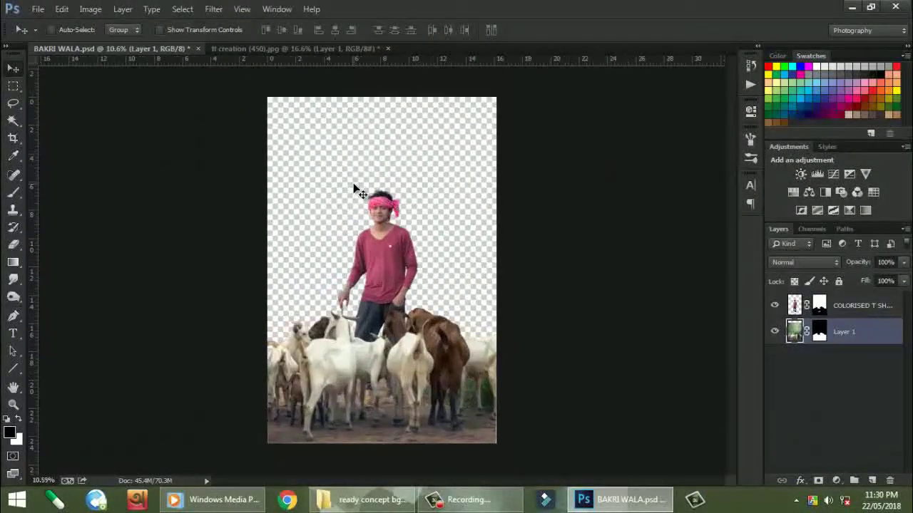
scroll(356, 190, "down", 1)
left_click(329, 49)
mouse_move(422, 263)
left_mouse_down()
mouse_move(396, 249)
mouse_move(430, 289)
left_mouse_up()
Move the forest Layer 2 below the man and goat layers
left_click_drag(808, 355, 813, 374)
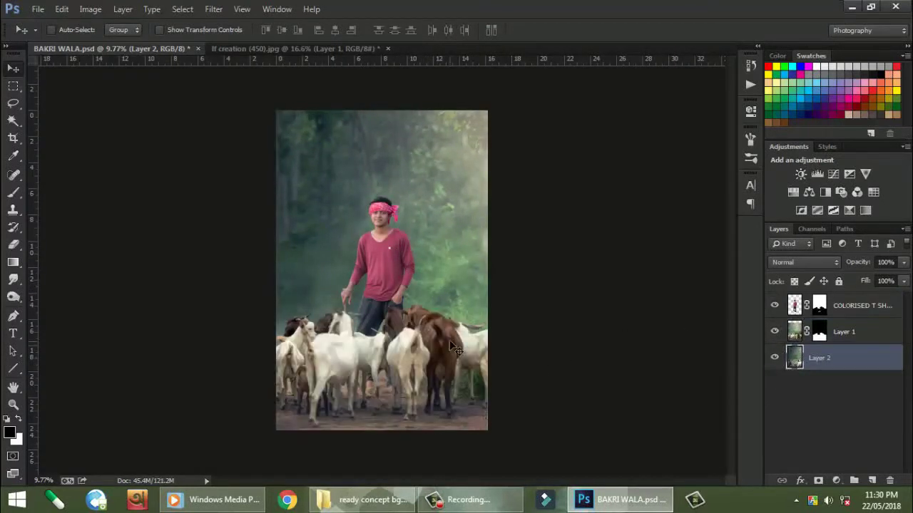
scroll(350, 254, "down", 1)
scroll(414, 236, "up", 3)
scroll(414, 236, "up", 3)
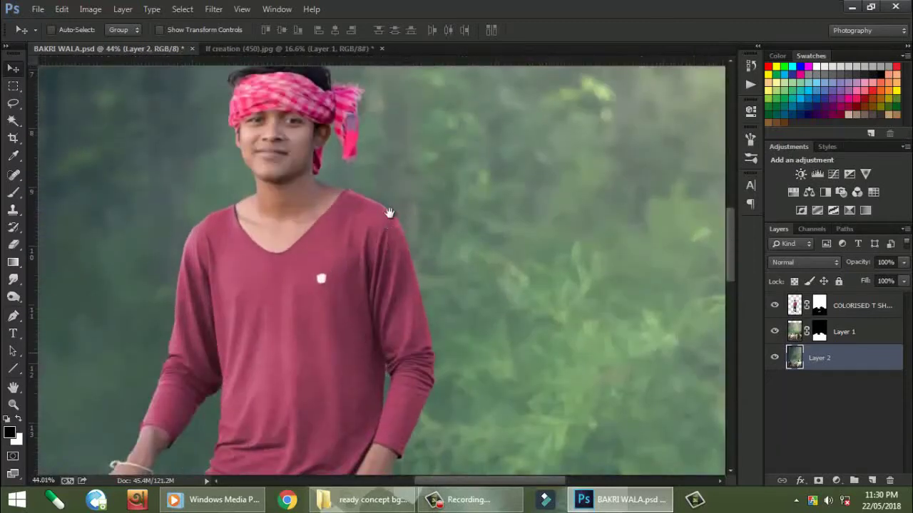
scroll(369, 278, "down", 5)
scroll(378, 275, "down", 3)
scroll(382, 266, "down", 2)
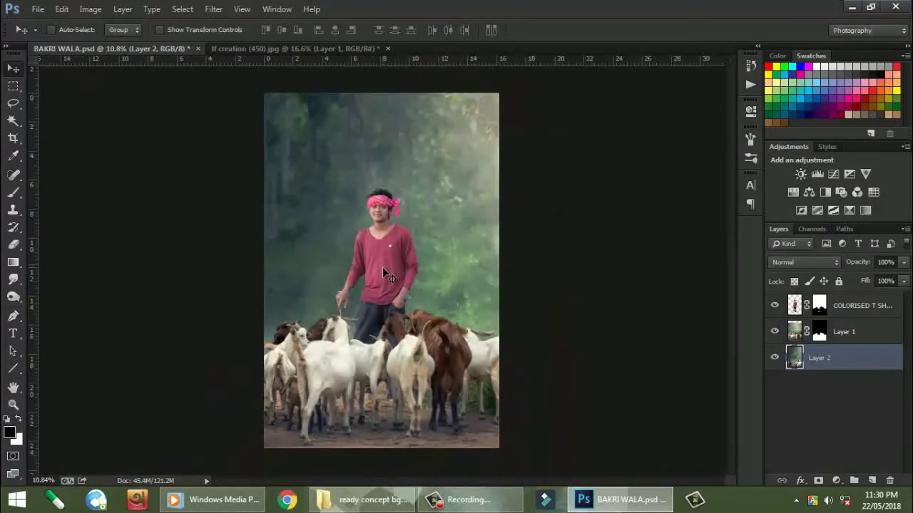
scroll(382, 267, "up", 1)
scroll(353, 305, "up", 2)
scroll(352, 303, "down", 2)
scroll(370, 321, "up", 1)
scroll(392, 339, "up", 1)
scroll(411, 355, "down", 1)
scroll(446, 286, "down", 2)
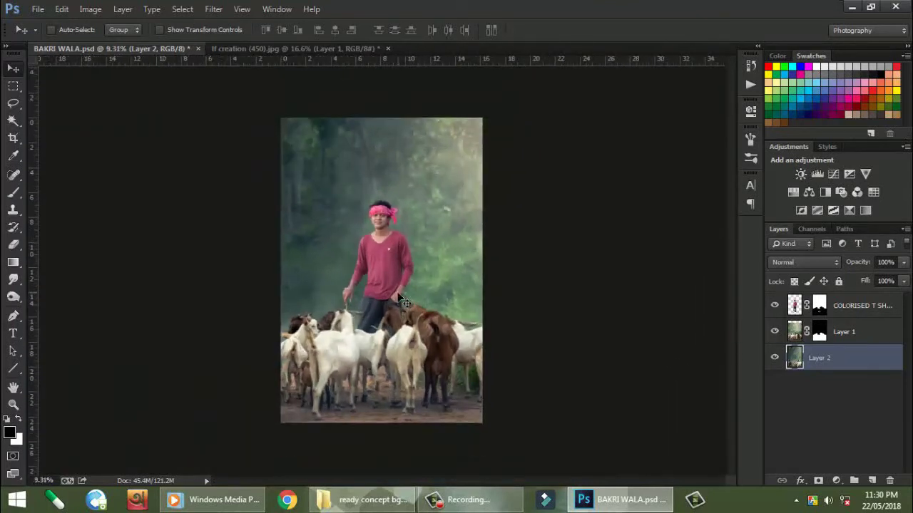
scroll(431, 78, "up", 1)
Close the forest source document without saving changes
left_click(348, 51)
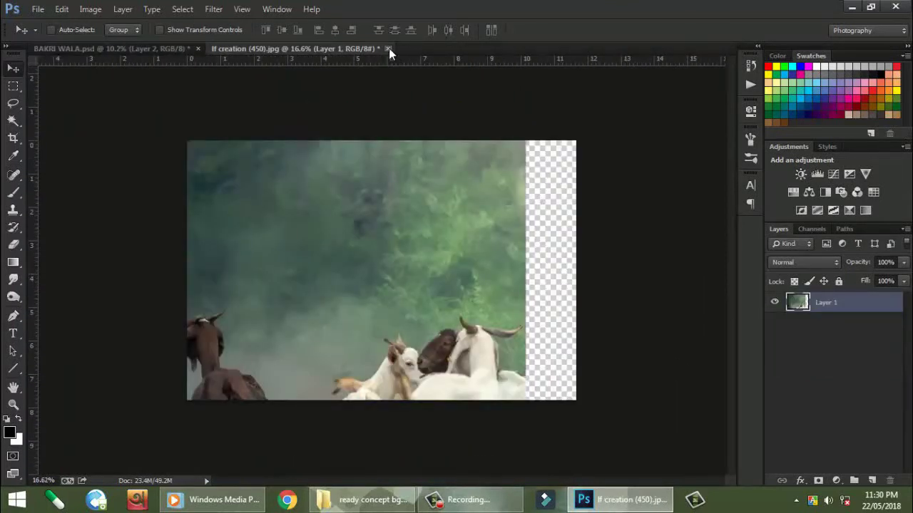
left_click(389, 49)
left_click(455, 198)
scroll(428, 205, "up", 1)
scroll(427, 205, "up", 1)
scroll(427, 205, "up", 1)
scroll(427, 206, "up", 1)
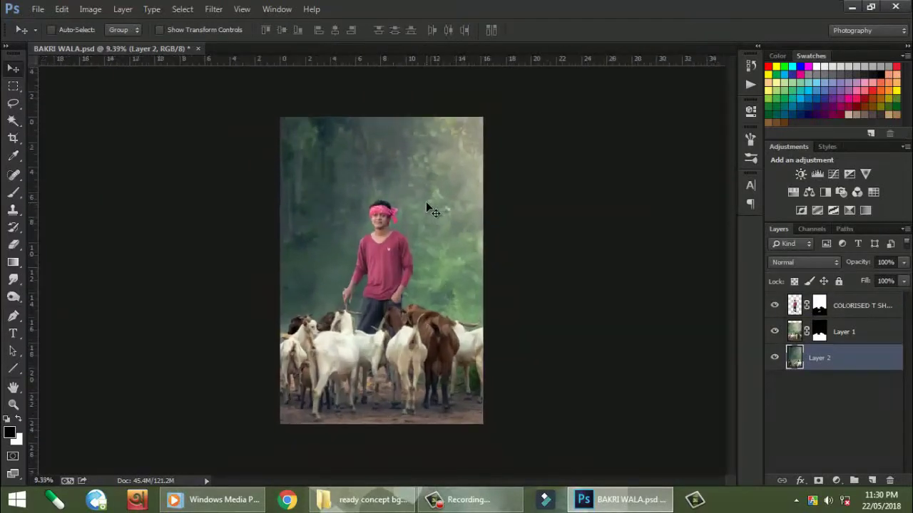
scroll(476, 217, "up", 1)
scroll(413, 210, "up", 5)
scroll(414, 198, "up", 2)
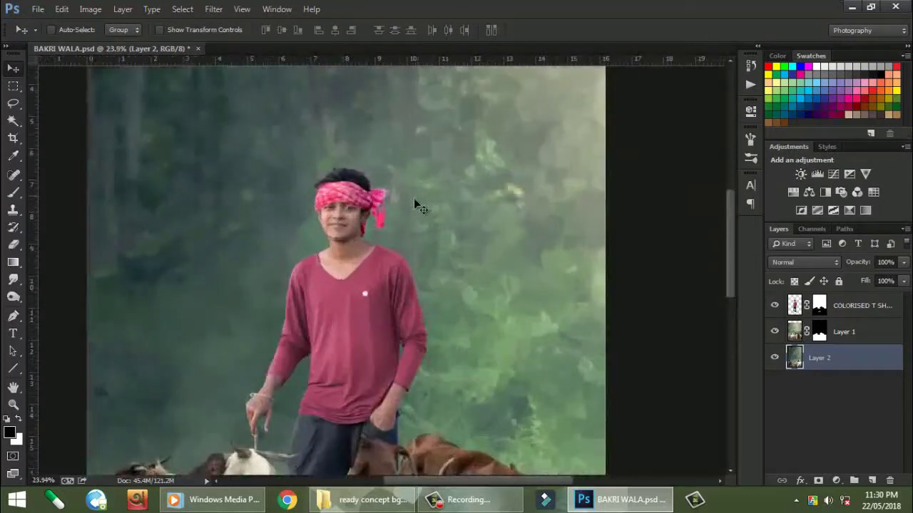
scroll(413, 199, "down", 3)
scroll(415, 207, "down", 3)
Try the Camera Raw Filter and dismiss the out-of-memory error
left_click(213, 9)
left_click(234, 89)
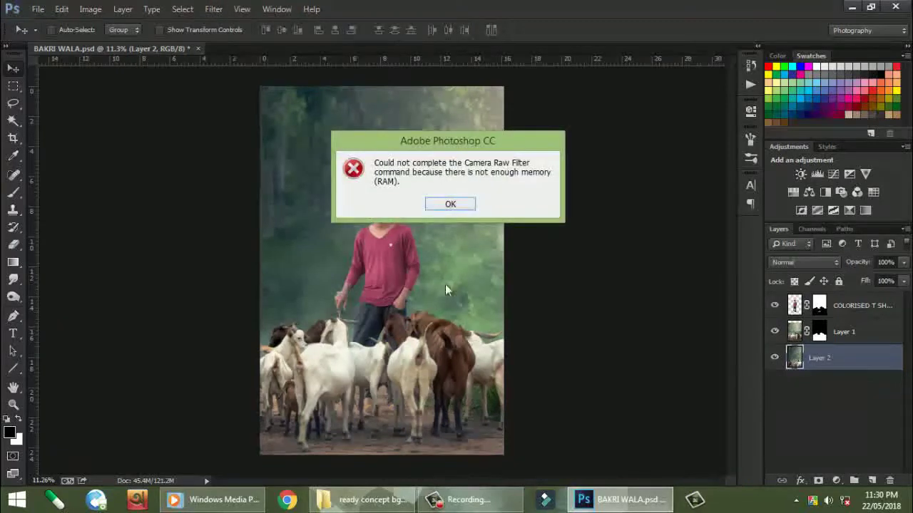
left_click(457, 206)
scroll(401, 182, "down", 1)
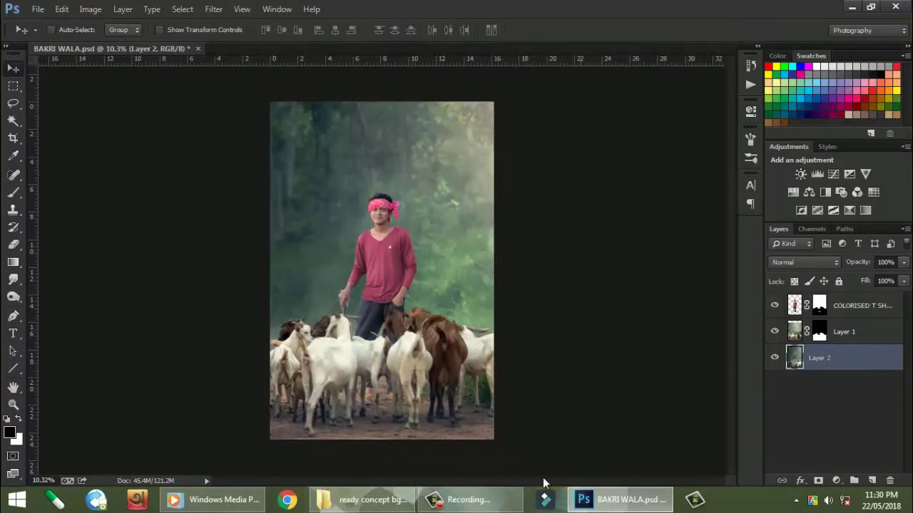
left_click(478, 500)
left_click(829, 443)
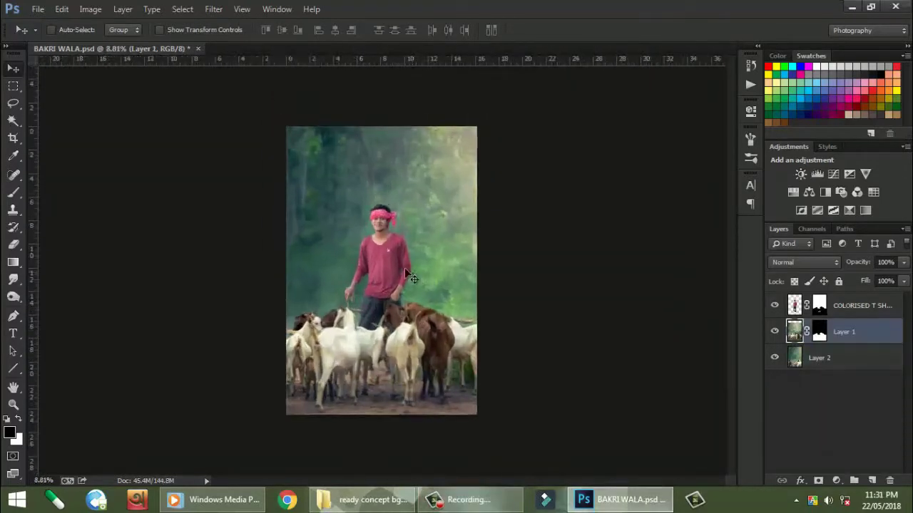
scroll(405, 269, "up", 4)
scroll(396, 218, "down", 2)
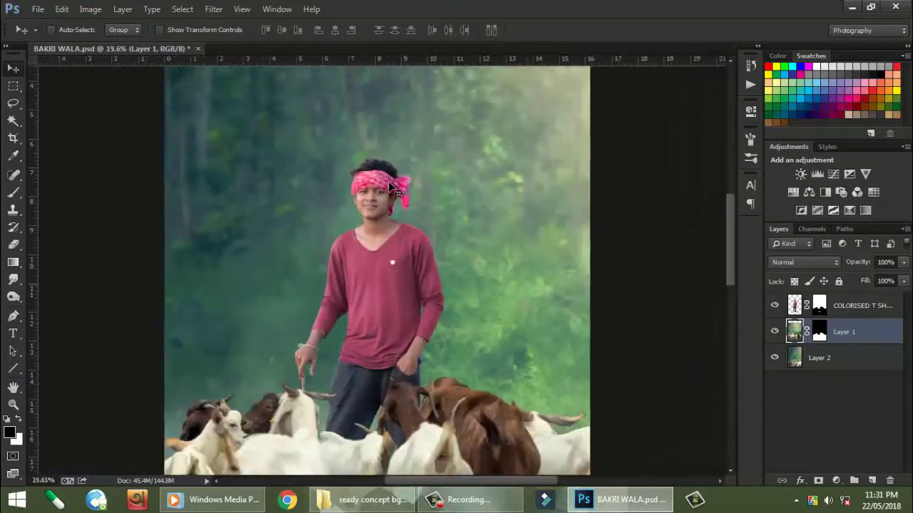
Camera Raw the COLORISED T SHIRT layer: Blacks -21, Shadows about +62, oranges less saturated, luminance +8
left_click(831, 307)
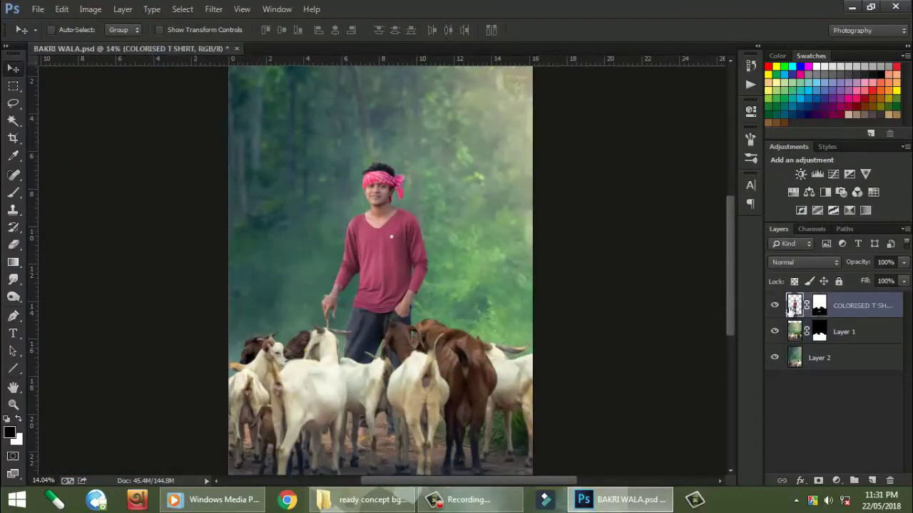
left_click(213, 9)
left_click(243, 87)
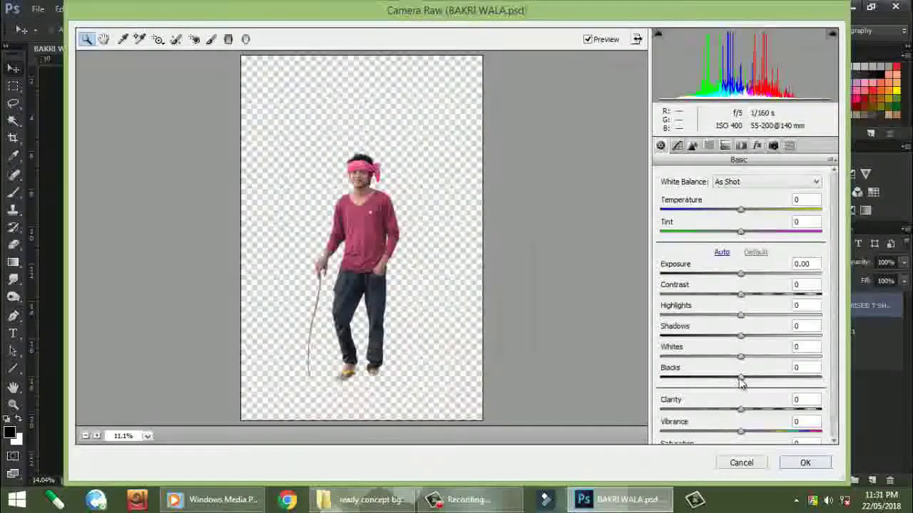
left_click_drag(740, 376, 724, 377)
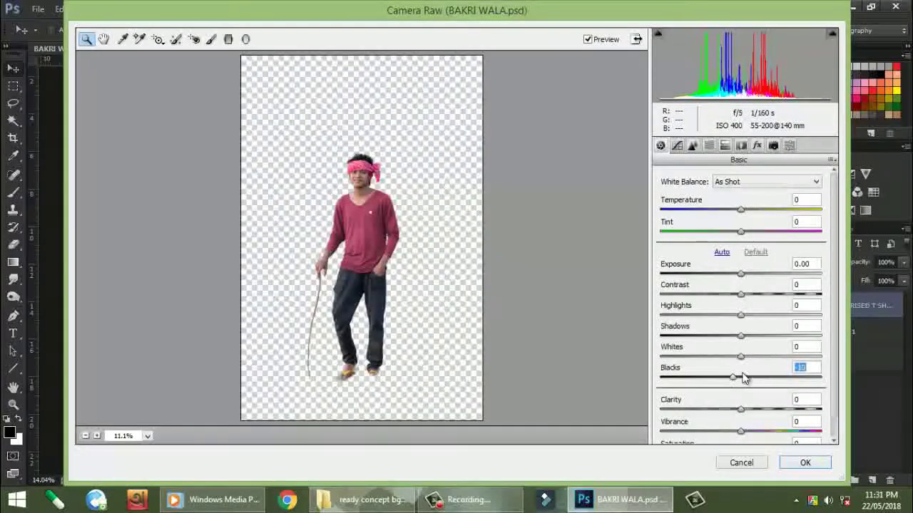
left_click_drag(744, 337, 798, 336)
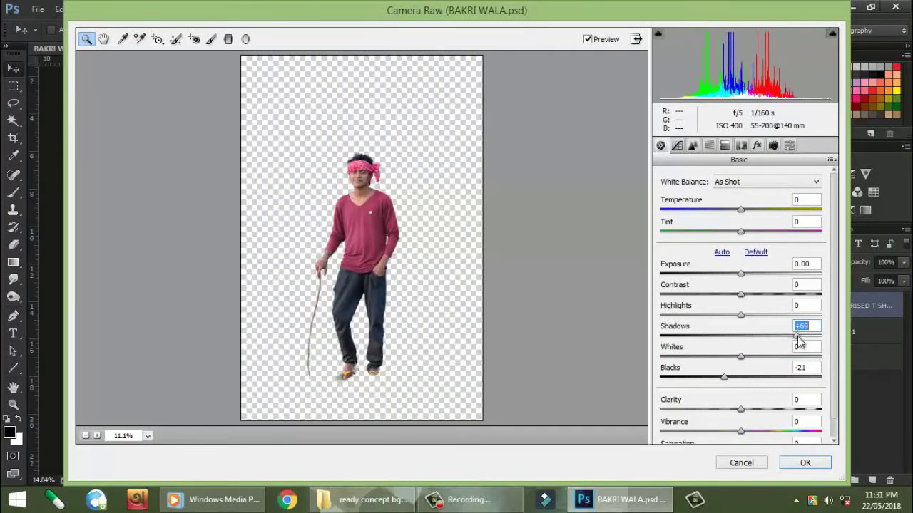
left_click(709, 146)
mouse_move(744, 261)
left_mouse_down()
mouse_move(744, 242)
mouse_move(753, 244)
mouse_move(751, 262)
left_mouse_up()
left_click(742, 197)
left_click(788, 465)
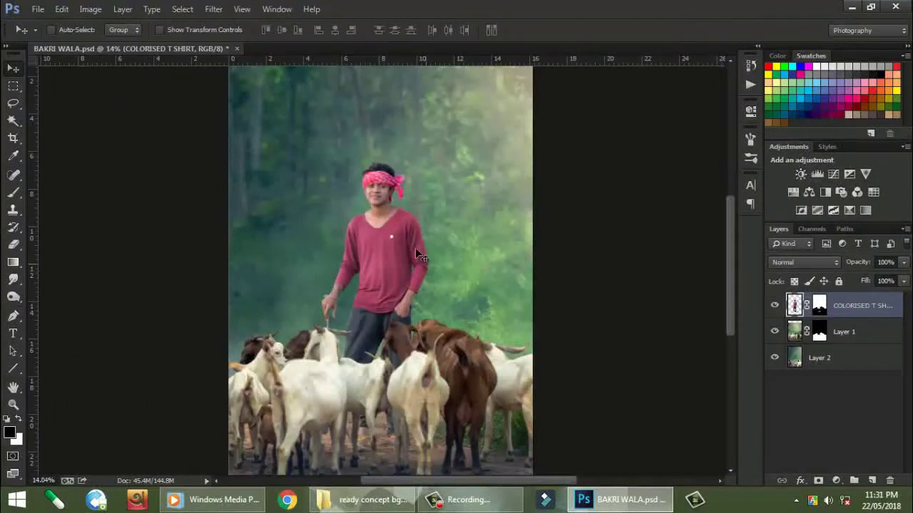
Add empty Layer 3 above COLORISED T SHIRT and clip it to the man's layer
scroll(406, 239, "down", 2)
scroll(391, 226, "up", 1)
scroll(388, 234, "down", 2)
scroll(387, 234, "up", 2)
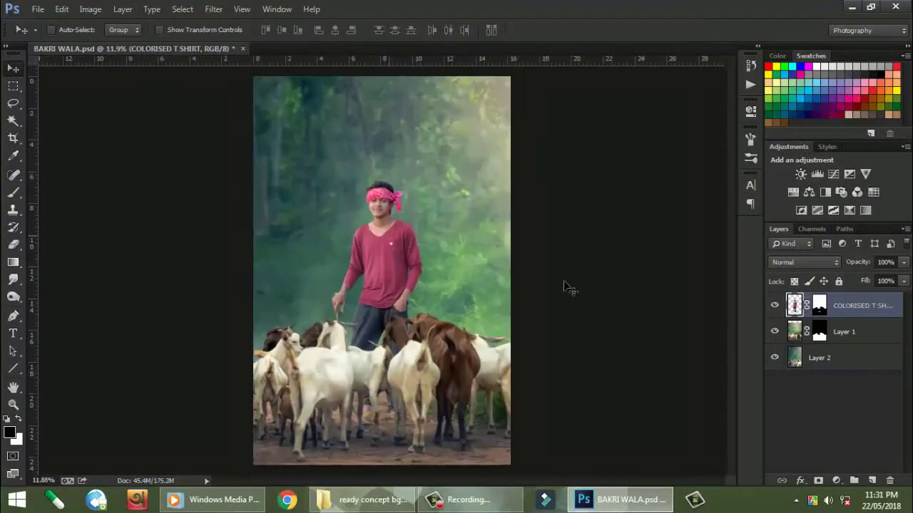
left_click(819, 310)
left_click(853, 481)
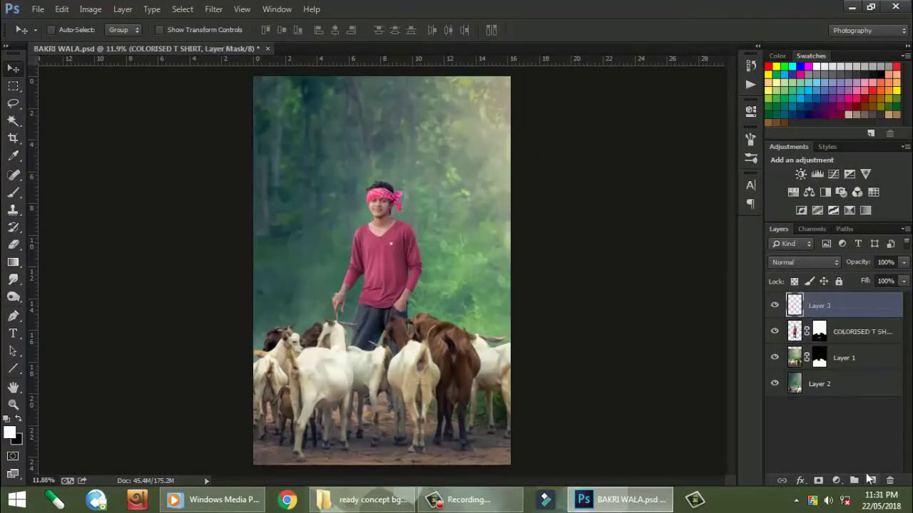
left_click_drag(819, 329, 824, 317)
left_click(819, 331, "alt")
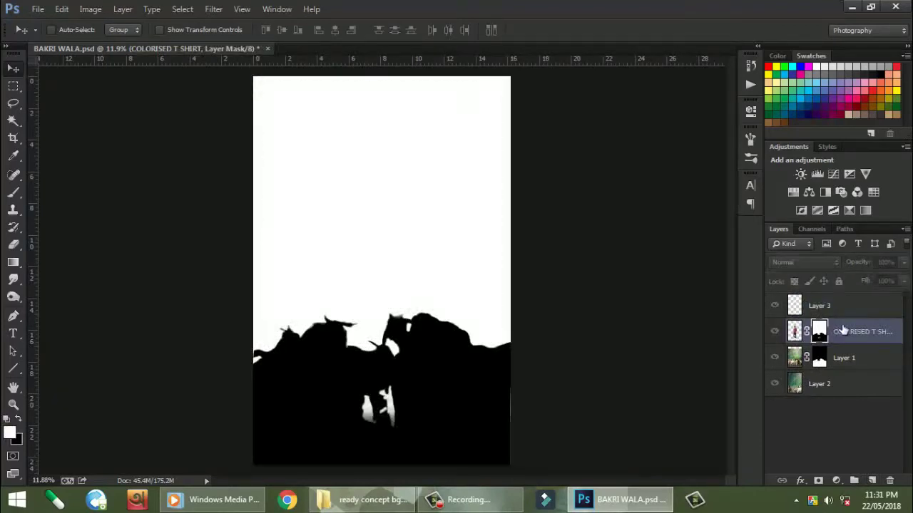
key("ctrl+z")
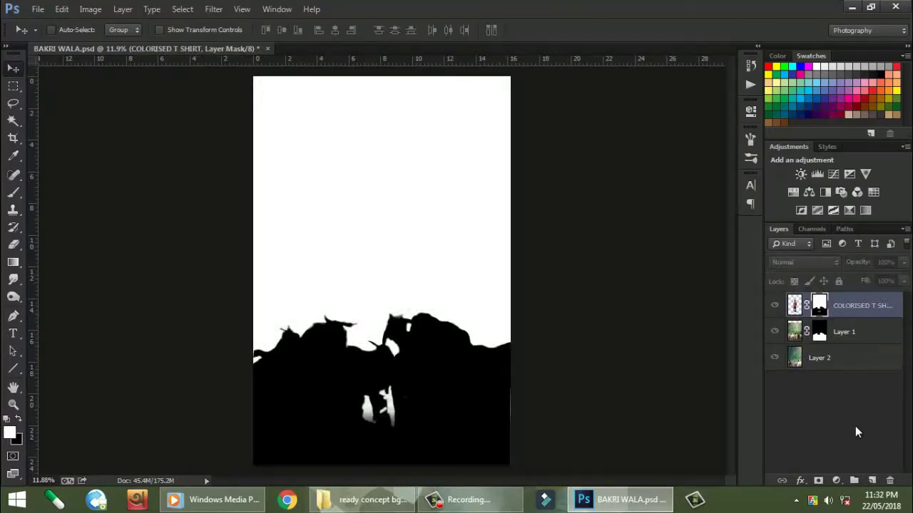
key("ctrl+2")
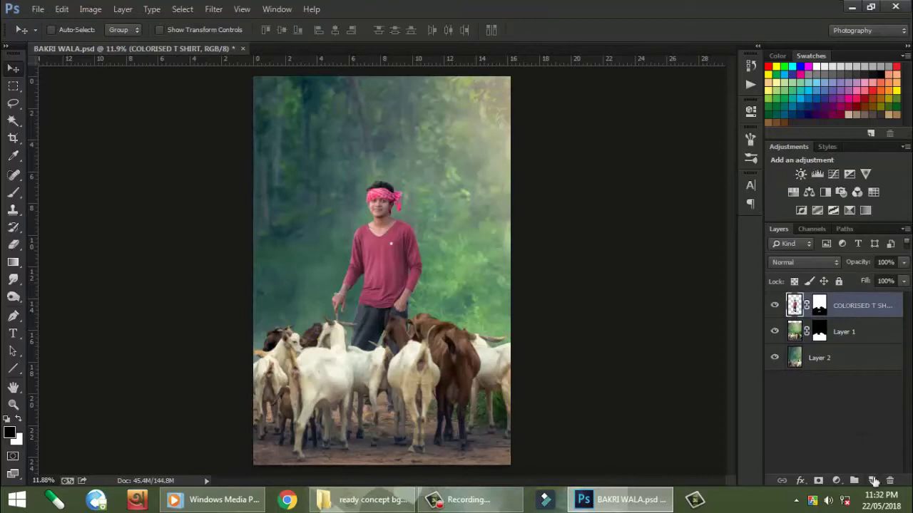
left_click(873, 481)
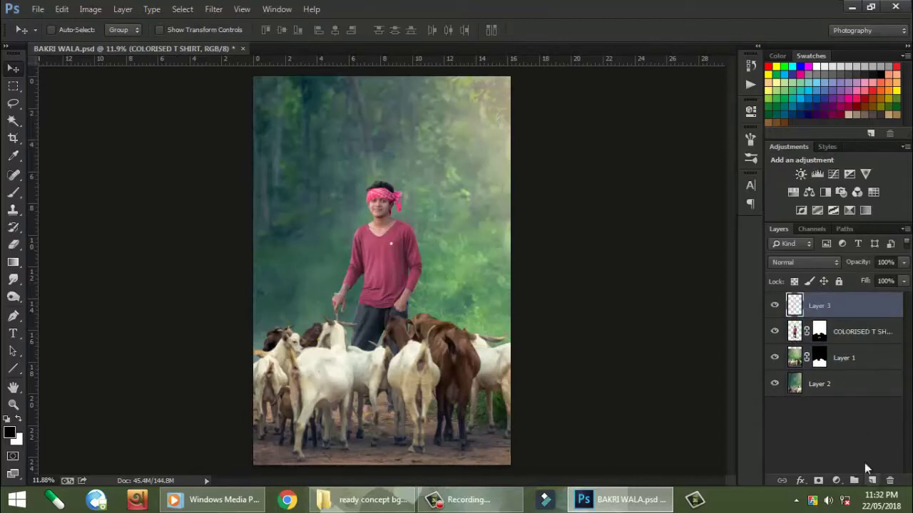
left_click(791, 319, "alt")
Fill Layer 3 with 50% Gray through Edit > Fill
scroll(402, 245, "up", 2)
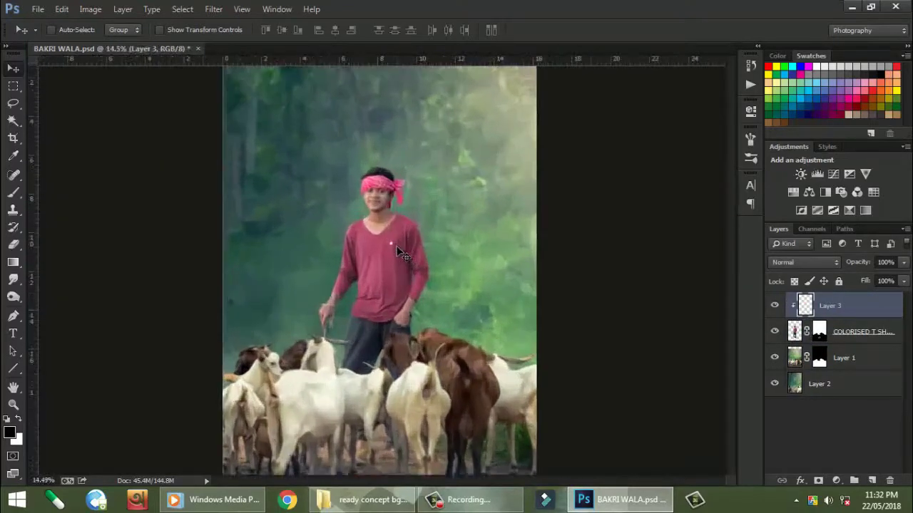
scroll(420, 205, "up", 3)
left_click(63, 9)
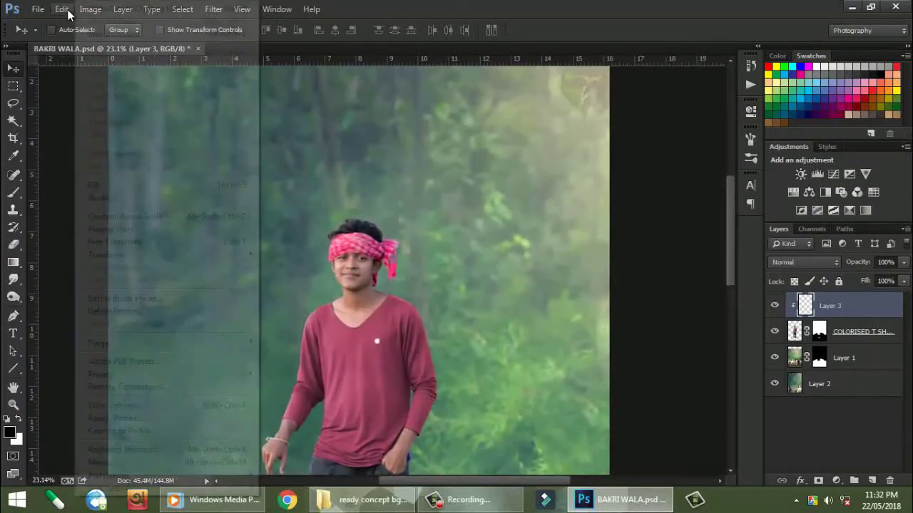
left_click(97, 184)
left_click(480, 148)
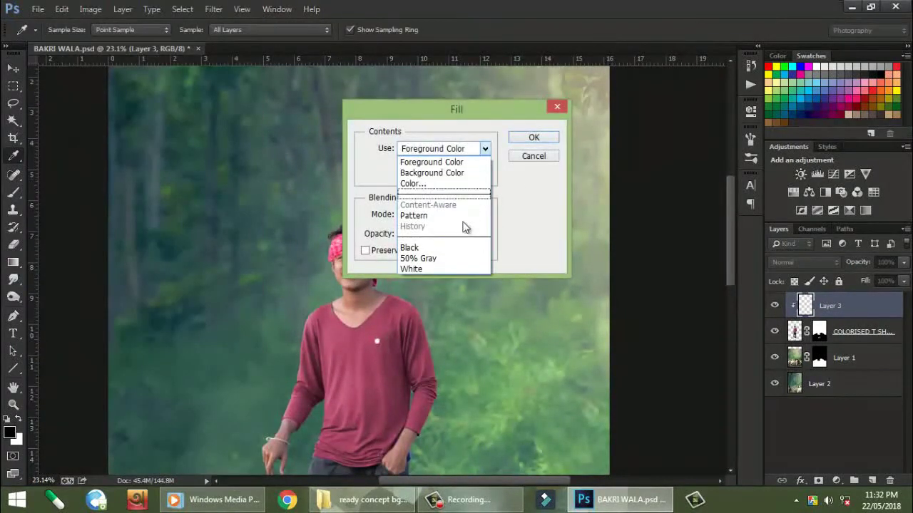
left_click(463, 257)
left_click(531, 138)
Blend Layer 3 in Soft Light, pan down to the goats, and switch to the Dodge tool
left_click(817, 264)
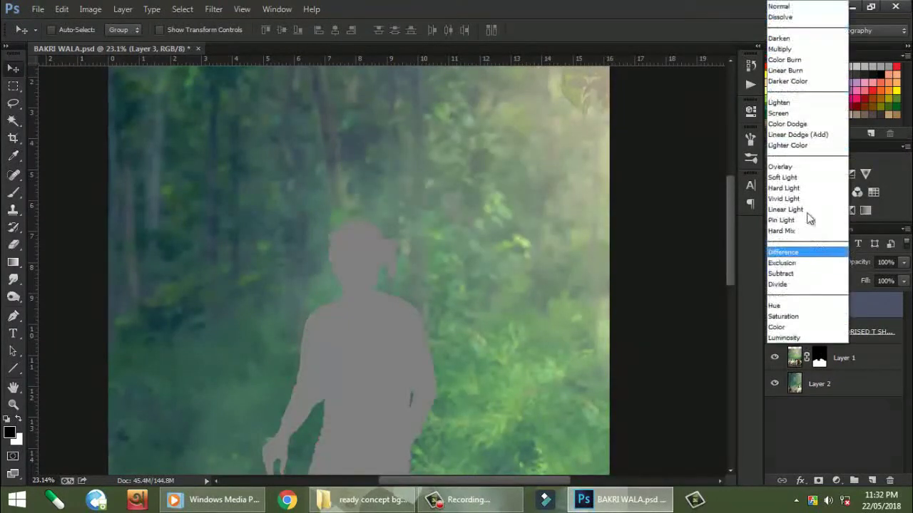
left_click(805, 176)
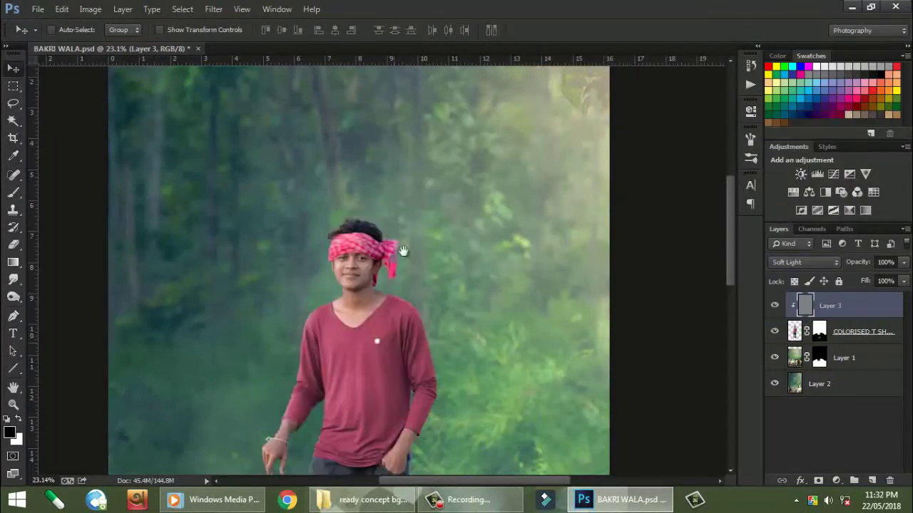
left_click_drag(381, 352, 392, 239)
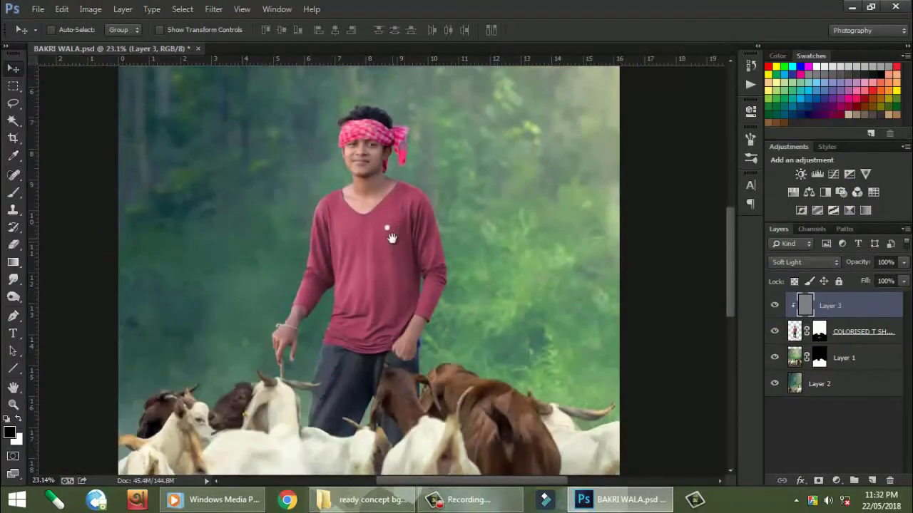
left_click(13, 297)
Dodge the left edge of the shirt and jeans with a 125-pixel brush
scroll(325, 215, "up", 1)
scroll(327, 203, "up", 1)
scroll(327, 200, "up", 1)
left_click_drag(327, 199, 299, 329)
key("bracketright")
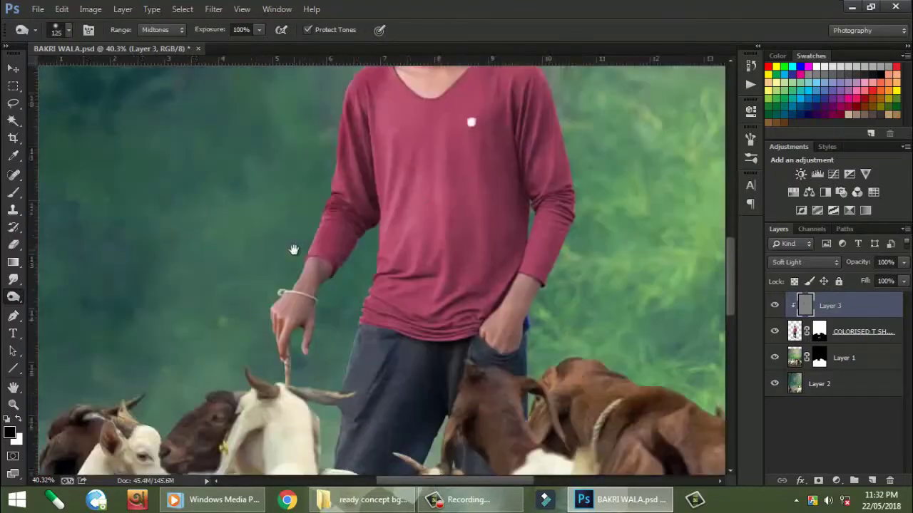
left_click_drag(258, 414, 289, 286)
mouse_move(374, 231)
left_mouse_down()
mouse_move(383, 250)
mouse_move(340, 389)
mouse_move(339, 450)
left_mouse_up()
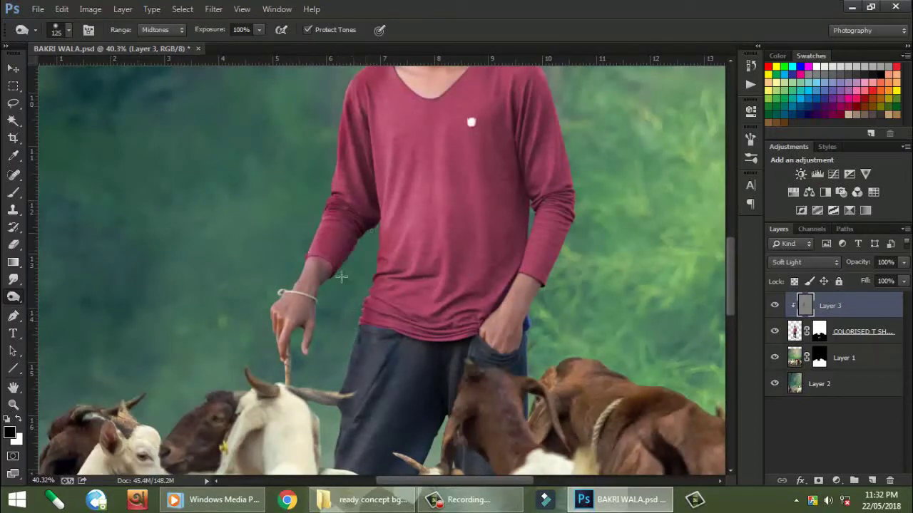
Shade the shirt edge, right sleeve fold, hand, jeans and the goat's head
mouse_move(370, 187)
left_mouse_down()
mouse_move(374, 125)
mouse_move(358, 269)
left_mouse_up()
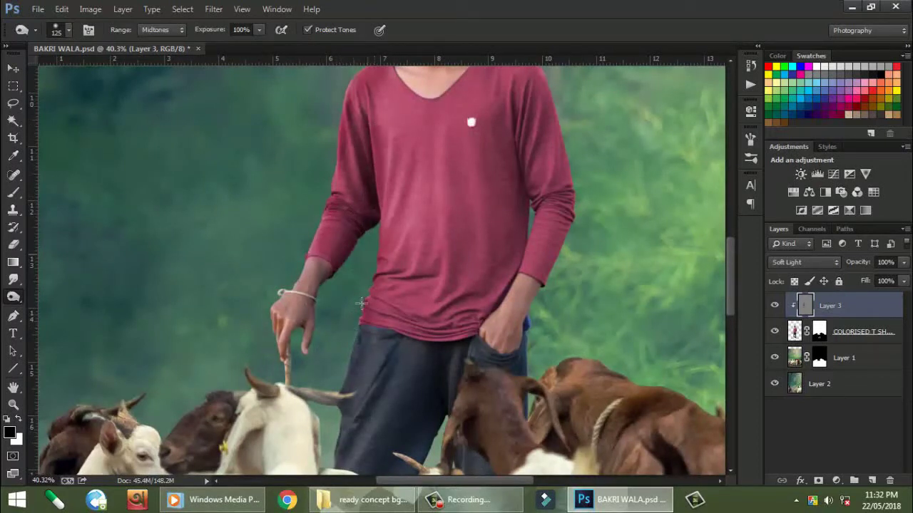
mouse_move(529, 158)
left_mouse_down()
mouse_move(521, 249)
mouse_move(519, 132)
left_mouse_up()
left_click_drag(505, 267, 462, 348)
left_click_drag(447, 402, 419, 278)
mouse_move(391, 348)
left_mouse_down()
mouse_move(455, 387)
mouse_move(429, 327)
left_mouse_up()
left_click_drag(329, 263, 374, 182)
Switch from the Dodge tool to the Burn Tool in the toning tools
scroll(374, 213, "down", 5)
left_click_drag(412, 371, 389, 258)
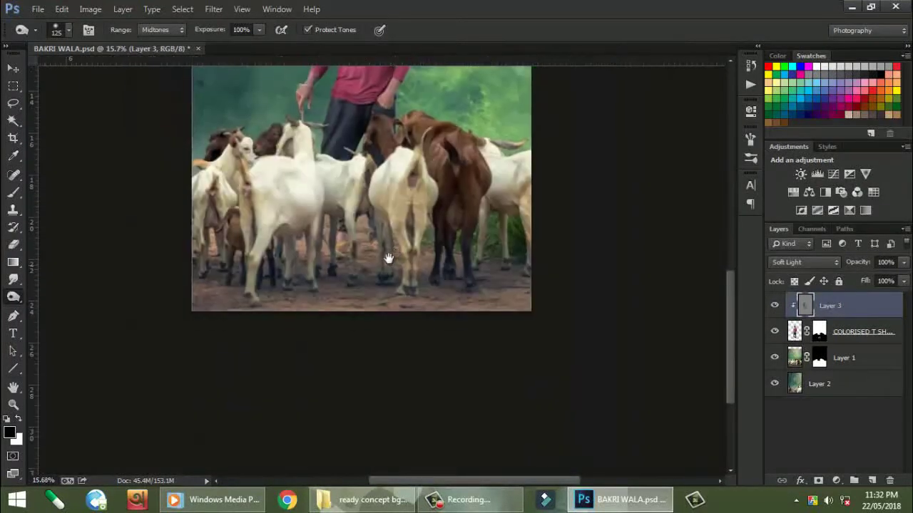
scroll(389, 258, "up", 4)
scroll(385, 253, "up", 1)
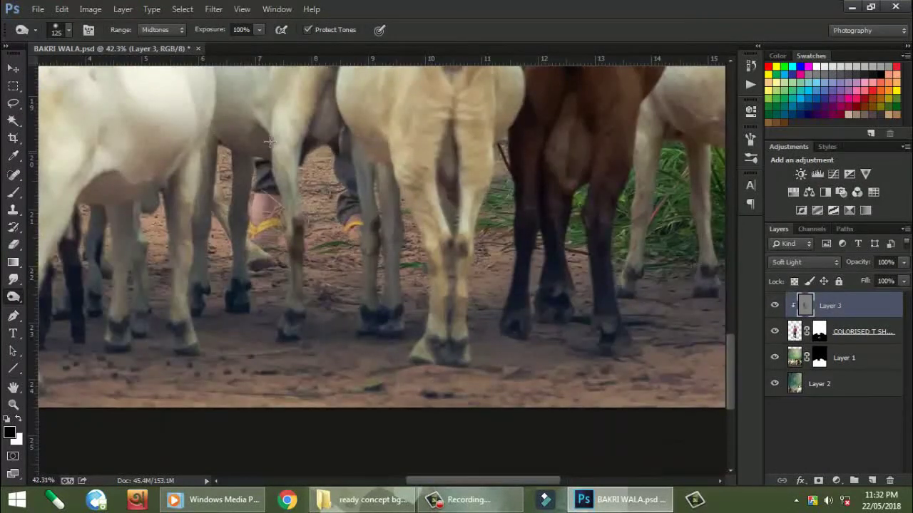
scroll(385, 206, "down", 3)
scroll(386, 206, "down", 2)
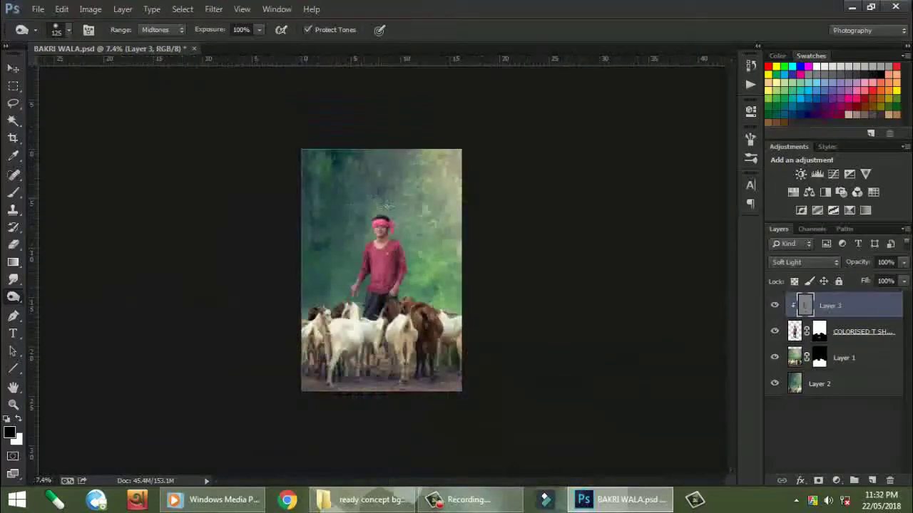
scroll(386, 206, "up", 4)
scroll(386, 206, "up", 1)
right_click(13, 296)
left_click(56, 308)
scroll(411, 176, "up", 5)
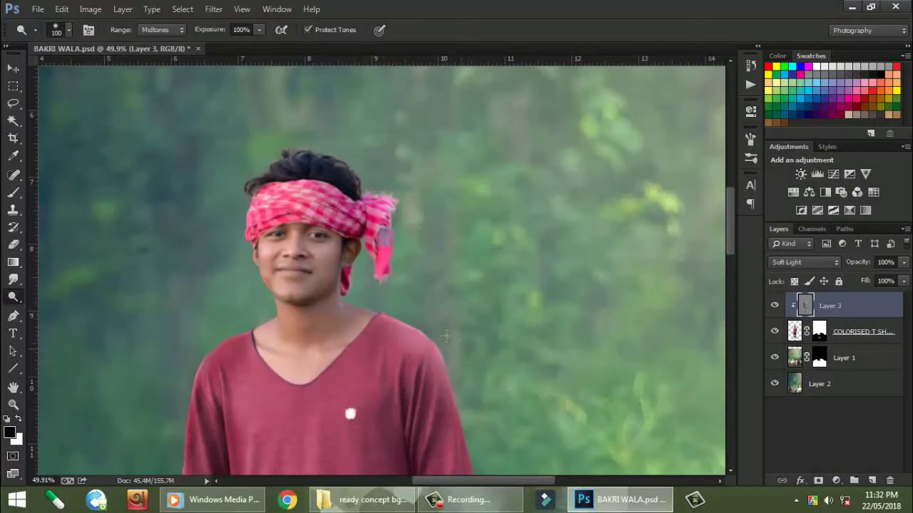
Zoom in near the ear, pan to the right sleeve, and brighten its outer edge
mouse_move(478, 442)
left_mouse_down()
mouse_move(276, 153)
mouse_move(406, 285)
left_mouse_up()
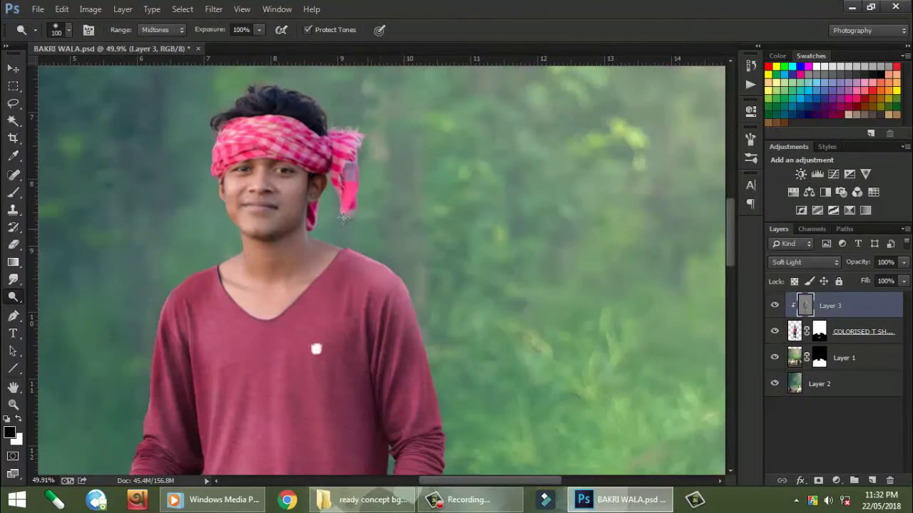
scroll(321, 207, "up", 1)
left_click(316, 202)
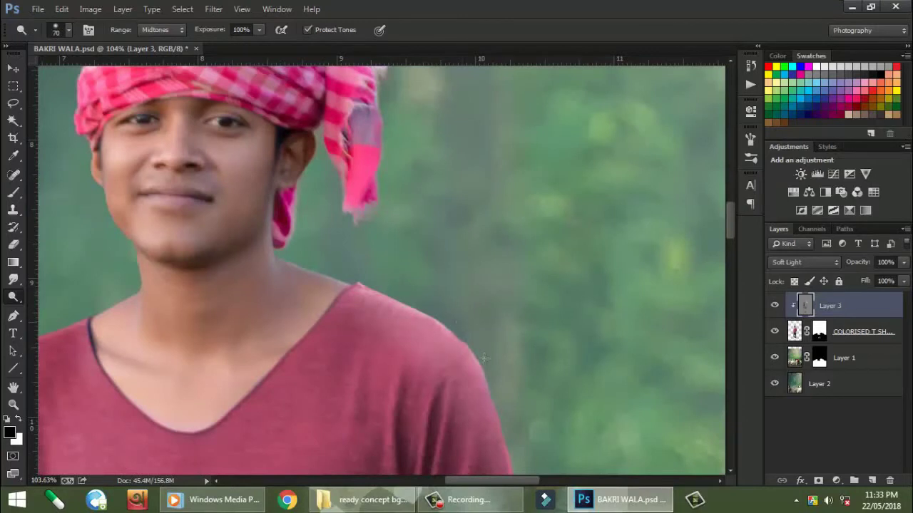
left_click_drag(349, 218, 214, 46)
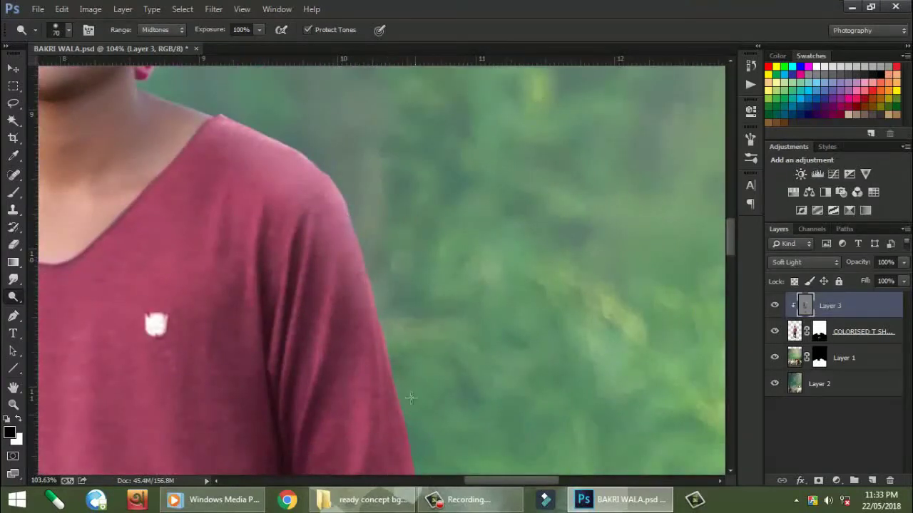
left_click_drag(410, 398, 317, 166)
left_click_drag(333, 371, 325, 154)
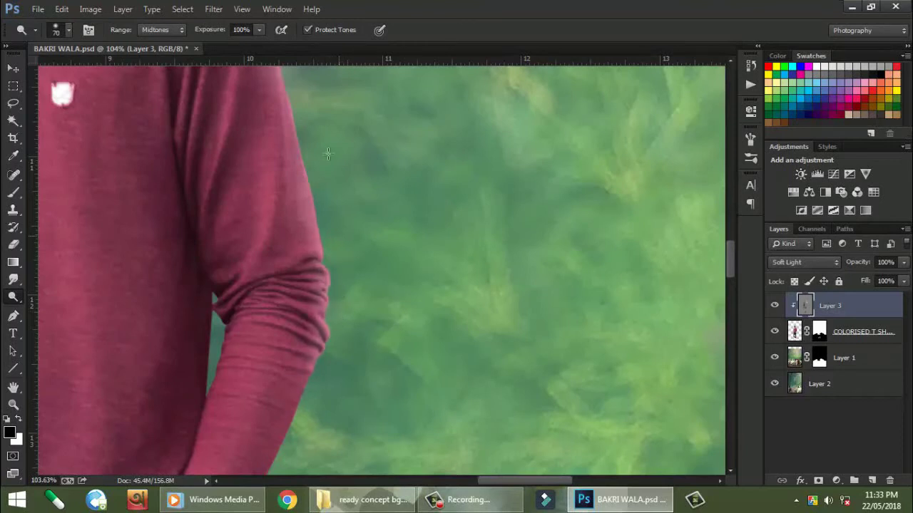
scroll(326, 168, "down", 3)
scroll(328, 214, "down", 2)
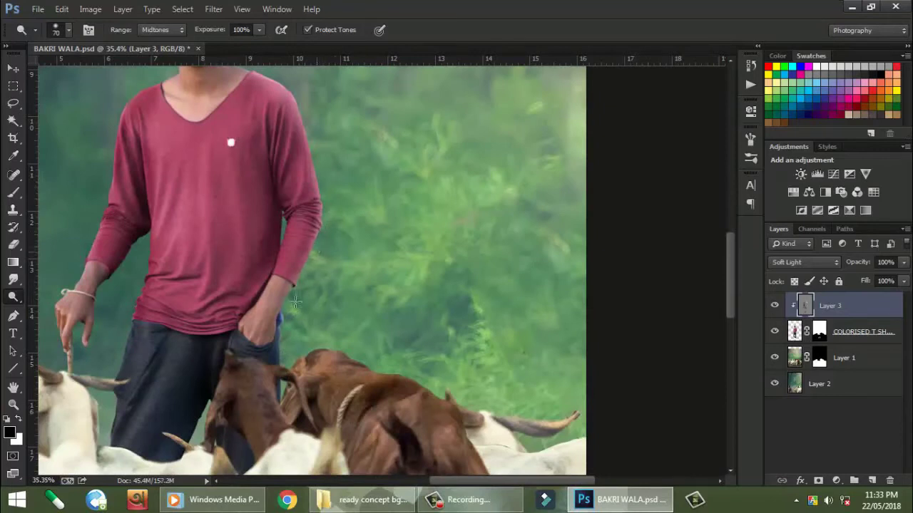
left_click_drag(295, 302, 397, 373)
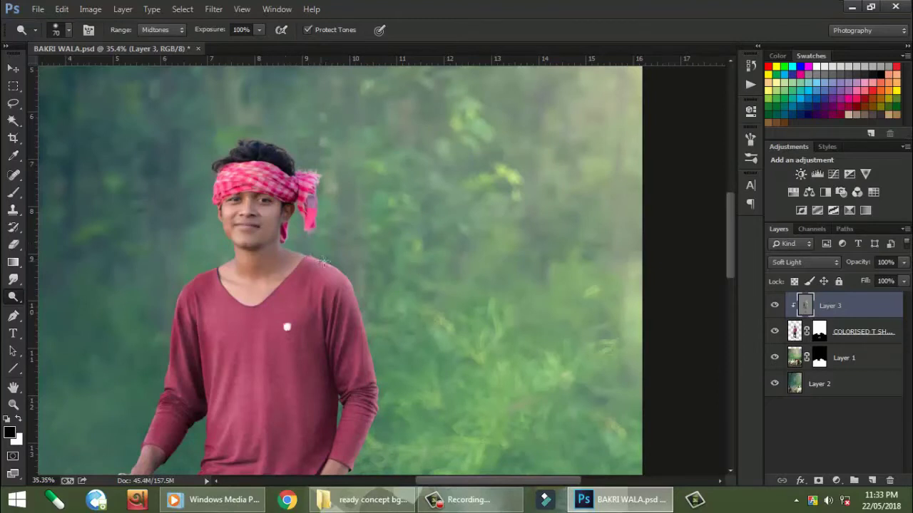
Hide and show Layer 3 twice to compare the shading
scroll(323, 260, "down", 2)
scroll(323, 261, "down", 2)
scroll(323, 261, "up", 1)
scroll(323, 261, "up", 1)
left_click(774, 305)
left_click(774, 305)
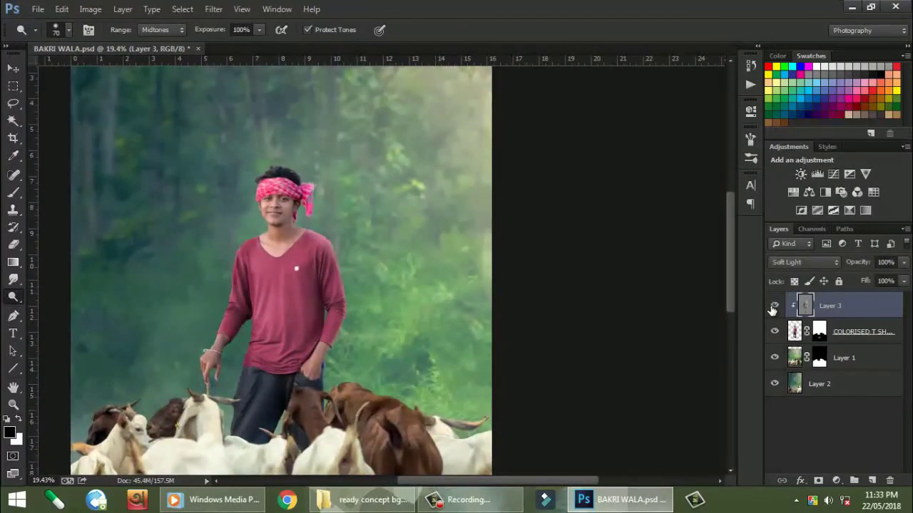
left_click(774, 305)
left_click(775, 305)
Add a new Layer 4 above Layer 1 and clip it to Layer 1
scroll(370, 365, "down", 3)
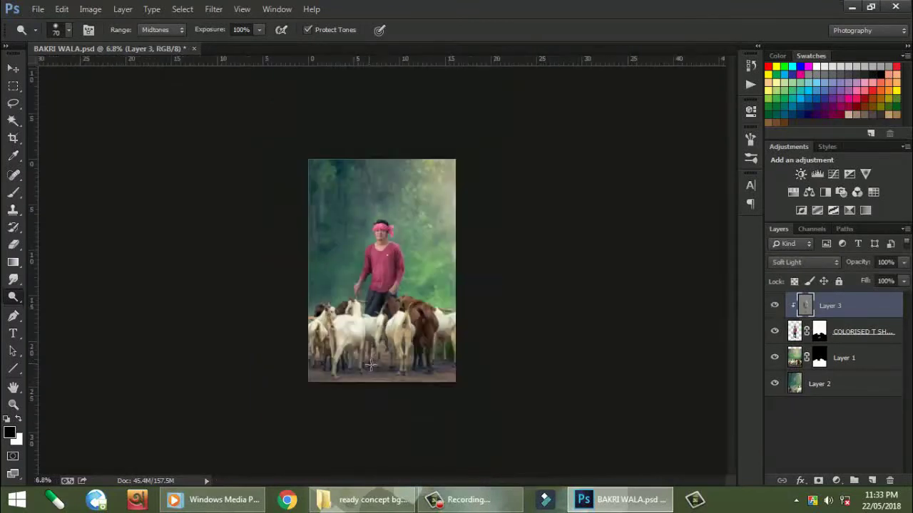
scroll(371, 365, "up", 3)
scroll(371, 365, "up", 3)
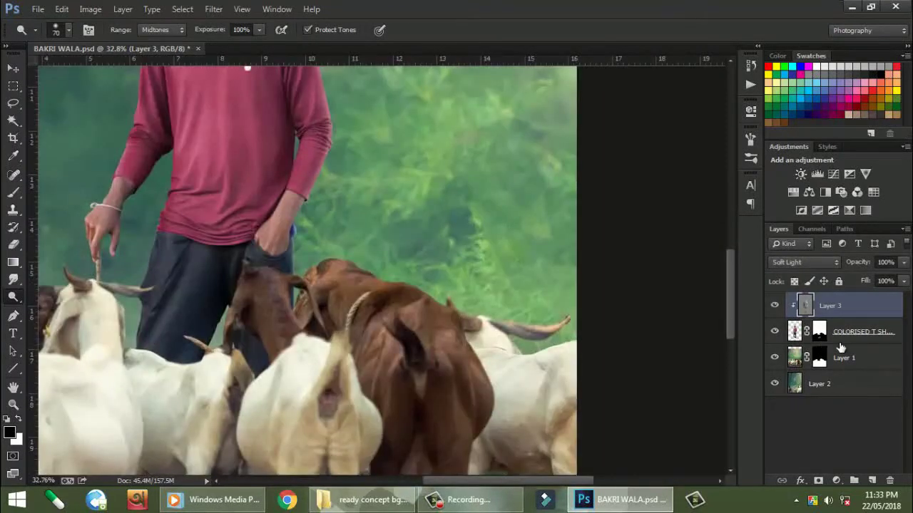
left_click(821, 364)
left_click(872, 481)
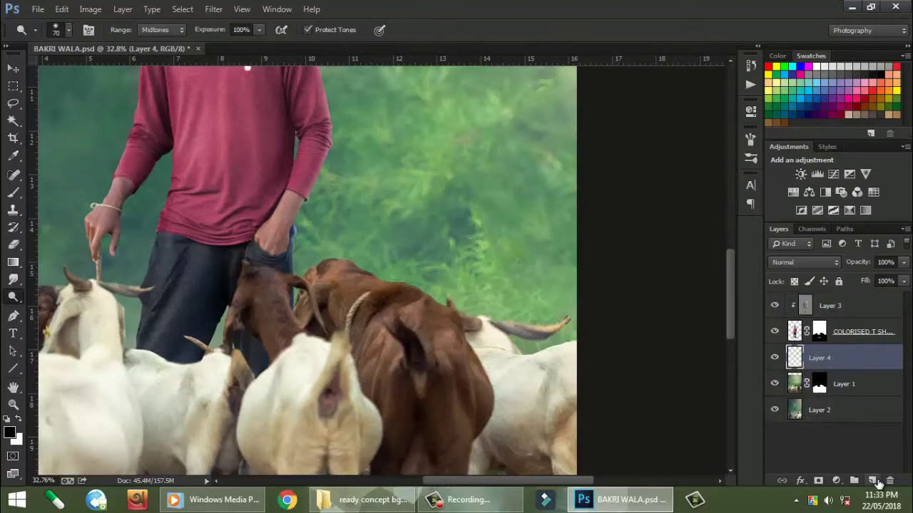
left_click(805, 370, "alt")
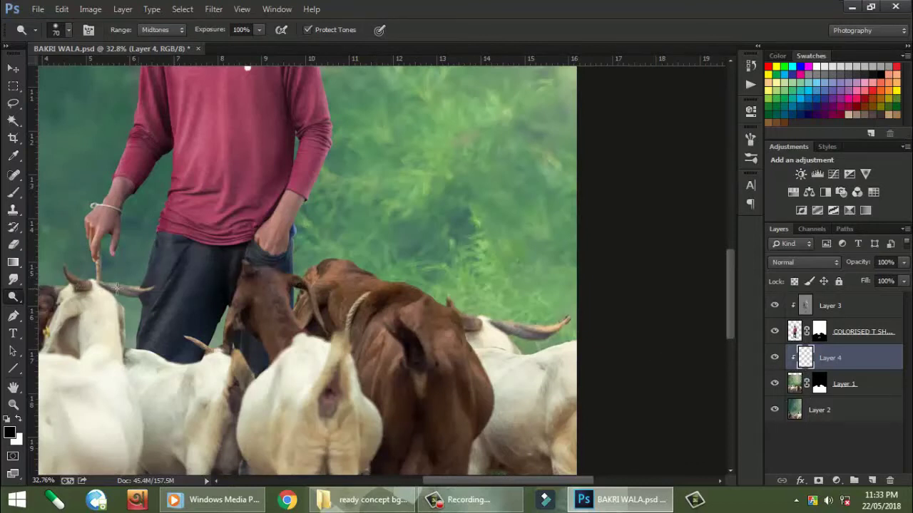
Select Layer 3 and brighten the shirt's right sleeve edge
scroll(116, 288, "down", 5)
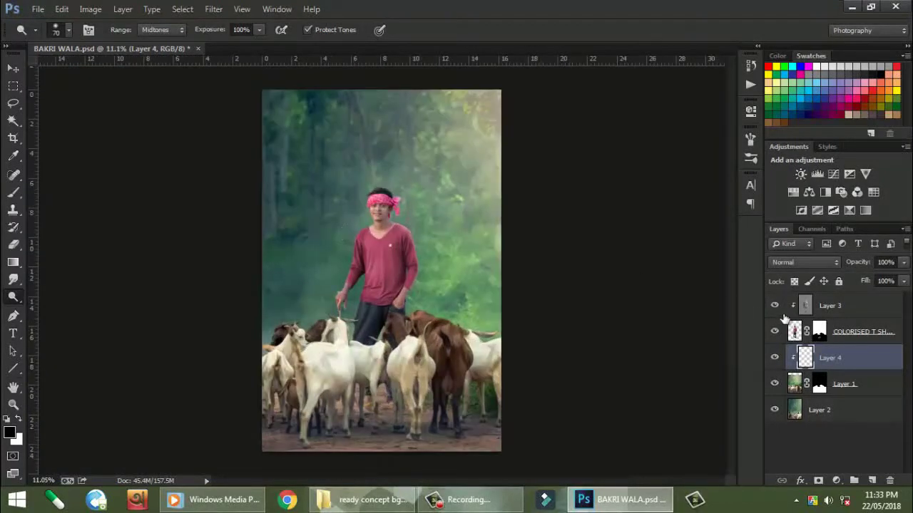
left_click(813, 307)
scroll(364, 261, "up", 5)
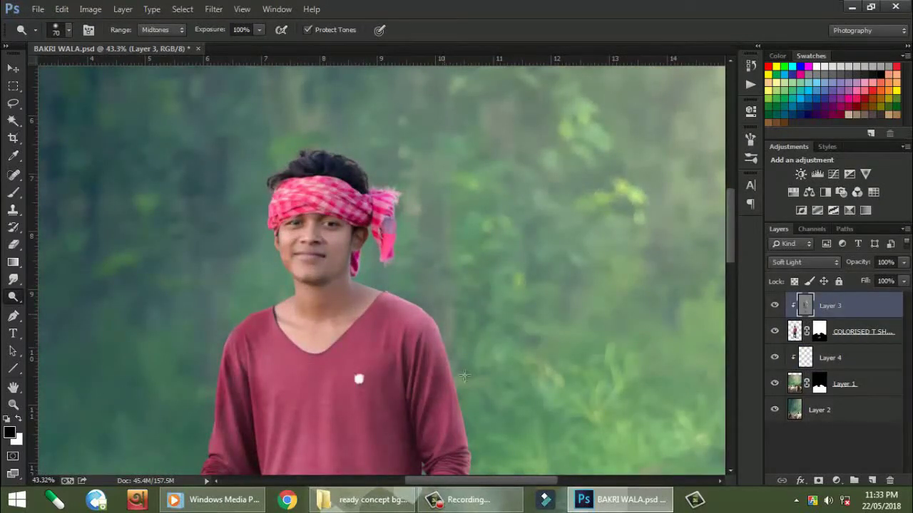
left_click_drag(472, 428, 467, 456)
left_click_drag(457, 376, 360, 247)
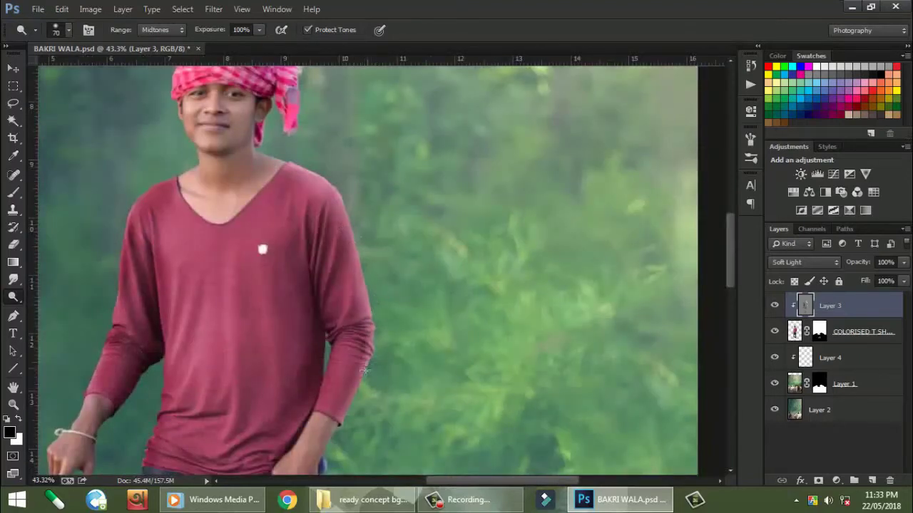
left_click_drag(362, 340, 338, 418)
Toggle Layer 3 to compare before and after, then lighten the shirt's left side
scroll(400, 270, "down", 2)
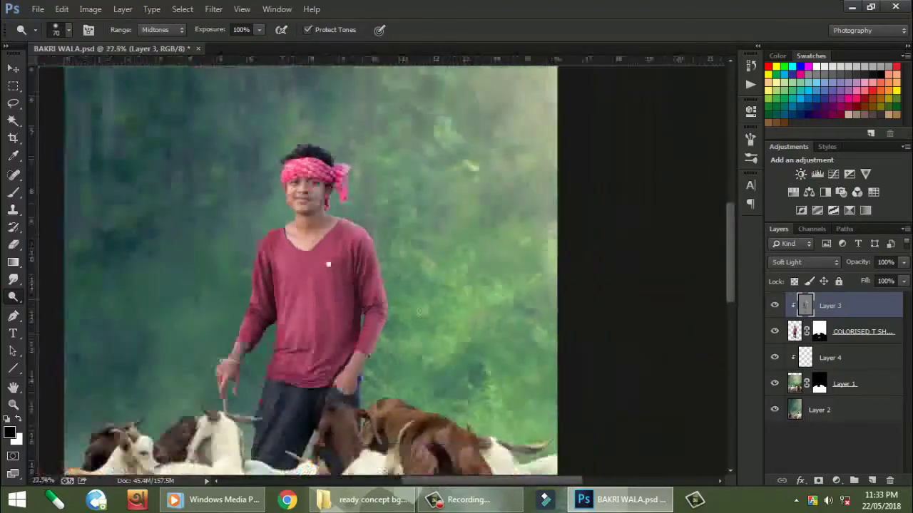
scroll(431, 221, "down", 2)
scroll(434, 214, "down", 2)
scroll(456, 214, "down", 2)
scroll(490, 235, "up", 2)
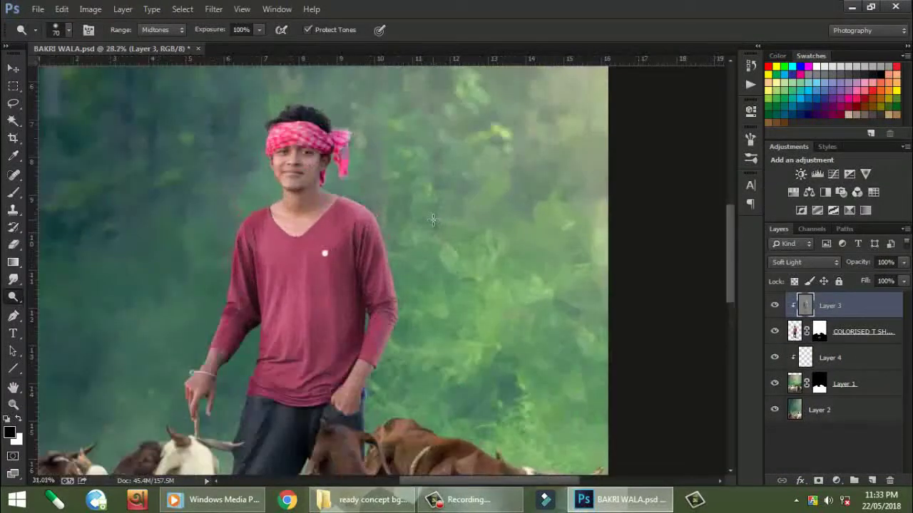
scroll(492, 236, "up", 2)
left_click(774, 306)
left_click(773, 306)
left_click(774, 306)
left_click(774, 306)
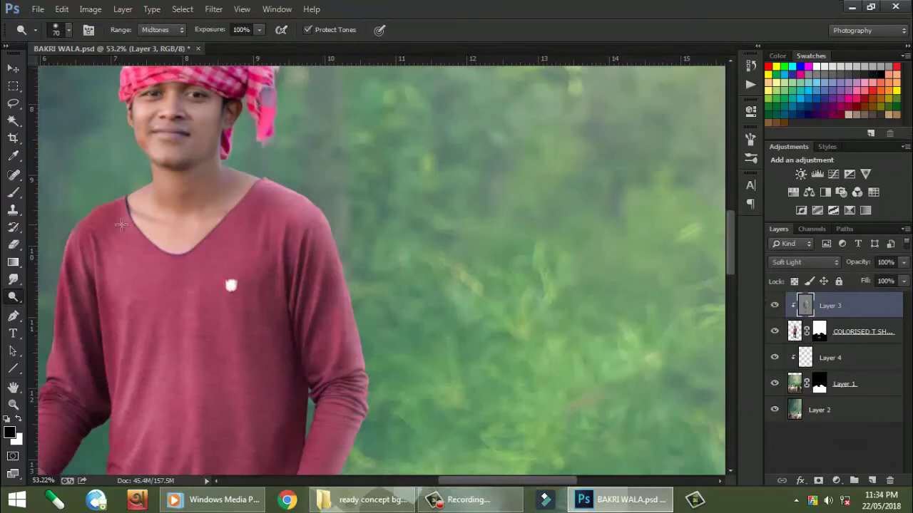
mouse_move(81, 267)
left_mouse_down()
mouse_move(97, 274)
mouse_move(70, 300)
left_mouse_up()
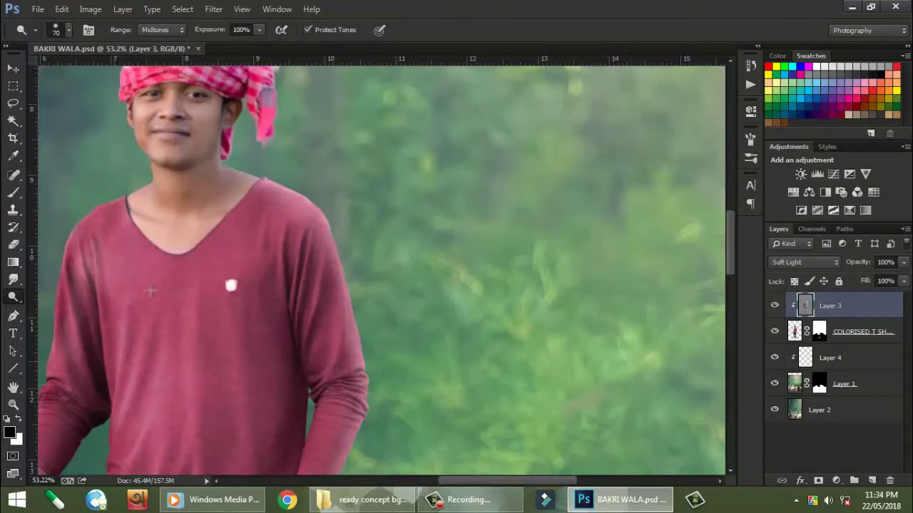
scroll(189, 256, "down", 5, "alt")
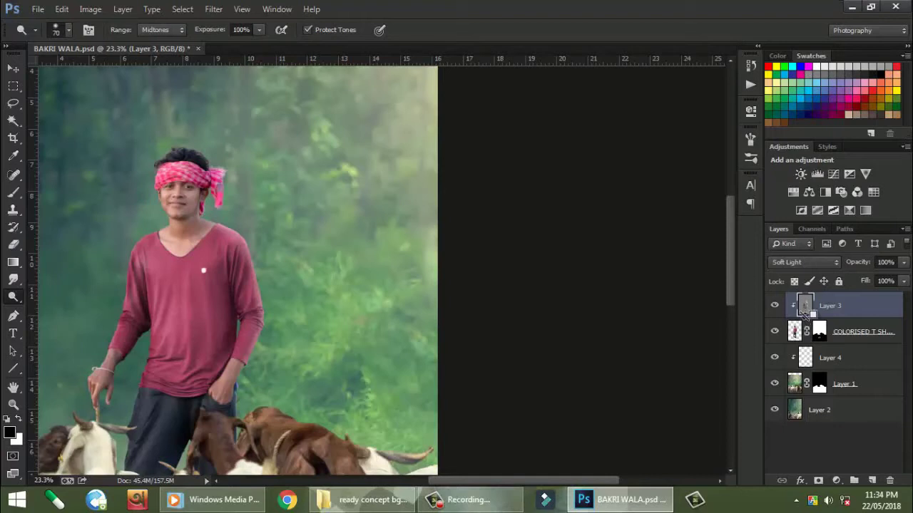
Delete Layer 3 and add a new Layer 5 clipped to COLORISED T SHIRT
key("alt+BackSpace")
key("ctrl+BackSpace")
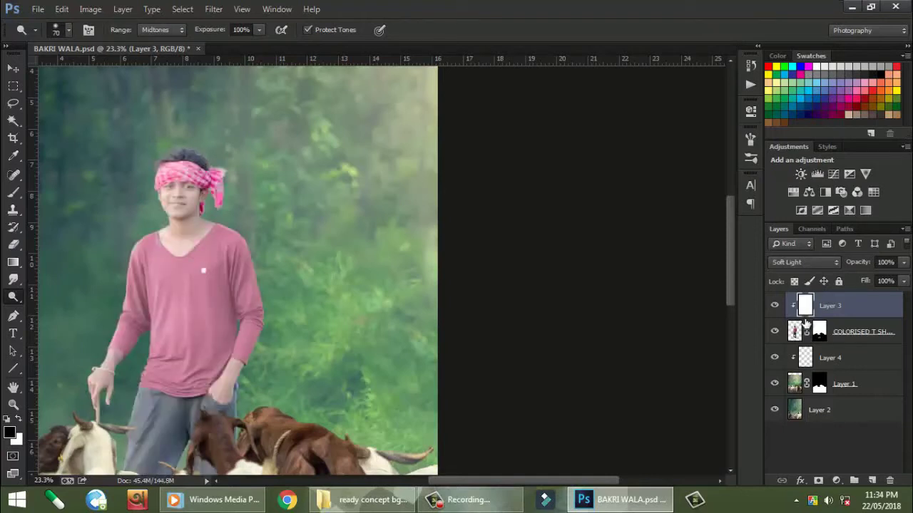
key("Delete")
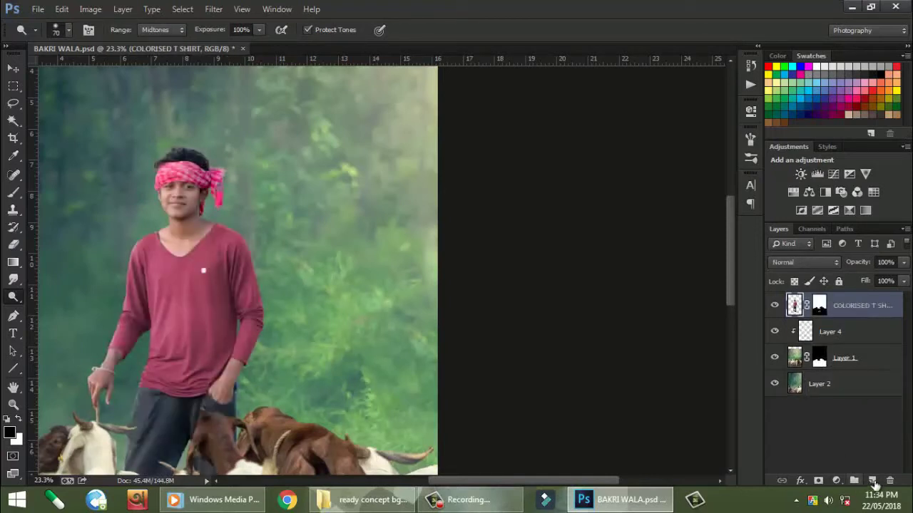
left_click(872, 482)
left_click(795, 318, "alt")
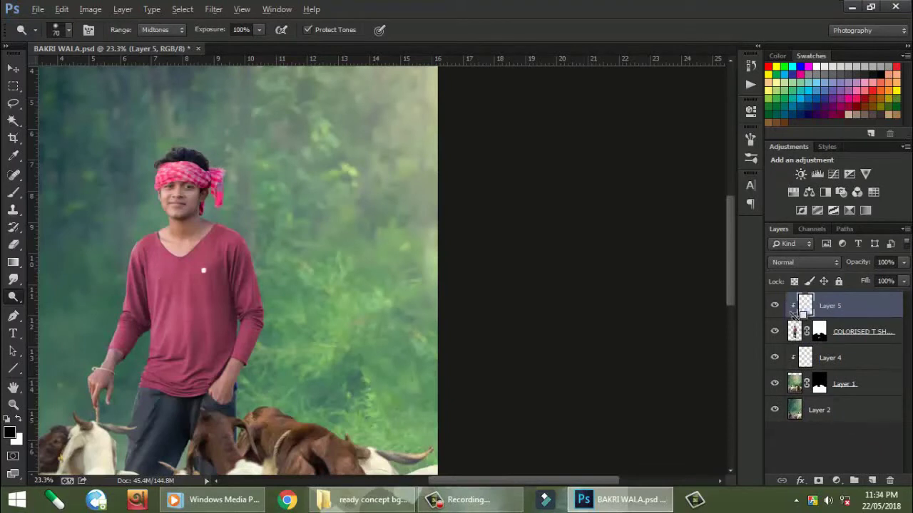
Fill Layer 5 with 50% Gray and cycle its blend mode to Soft Light
left_click(62, 10)
left_click(119, 184)
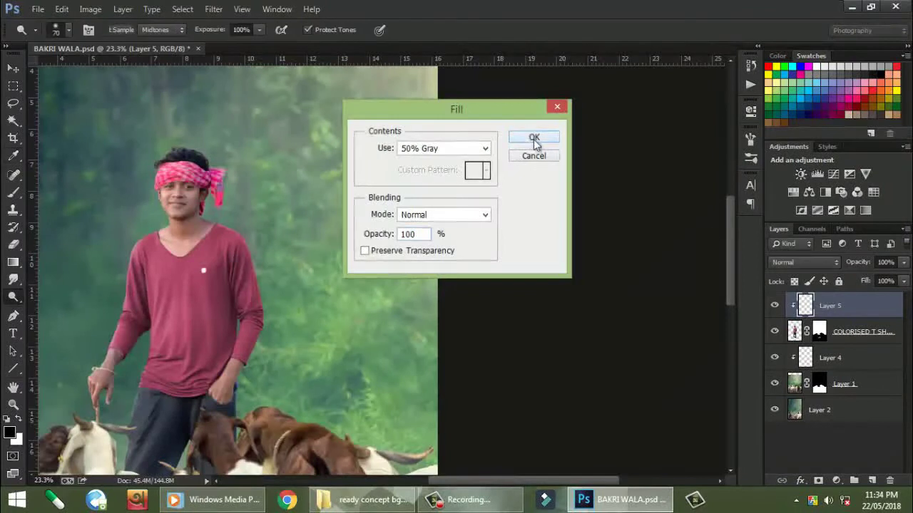
left_click(534, 138)
left_click(805, 262)
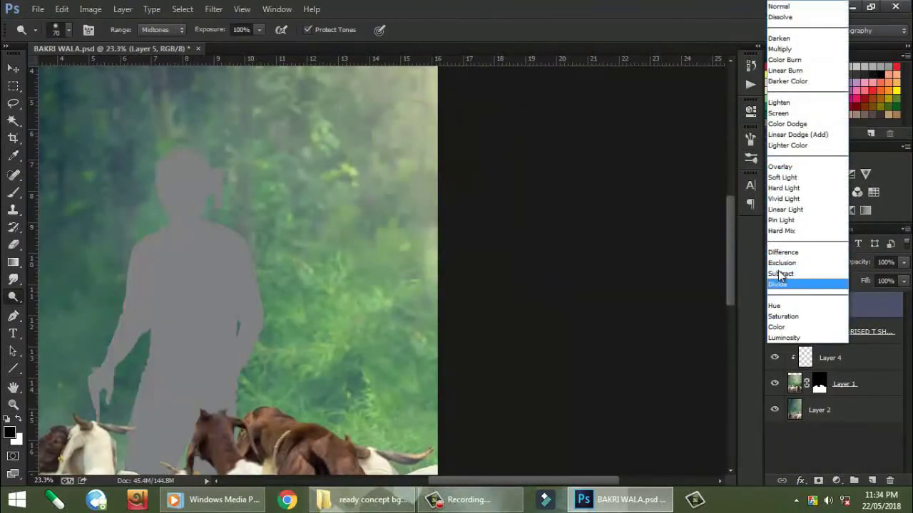
left_click(782, 178)
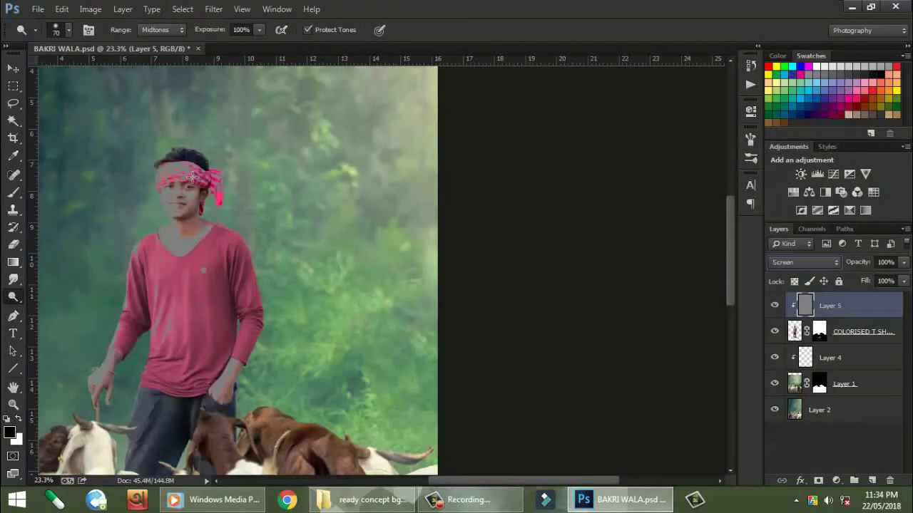
key("Down")
key("Down")
key("Down")
key("Down")
key("Down")
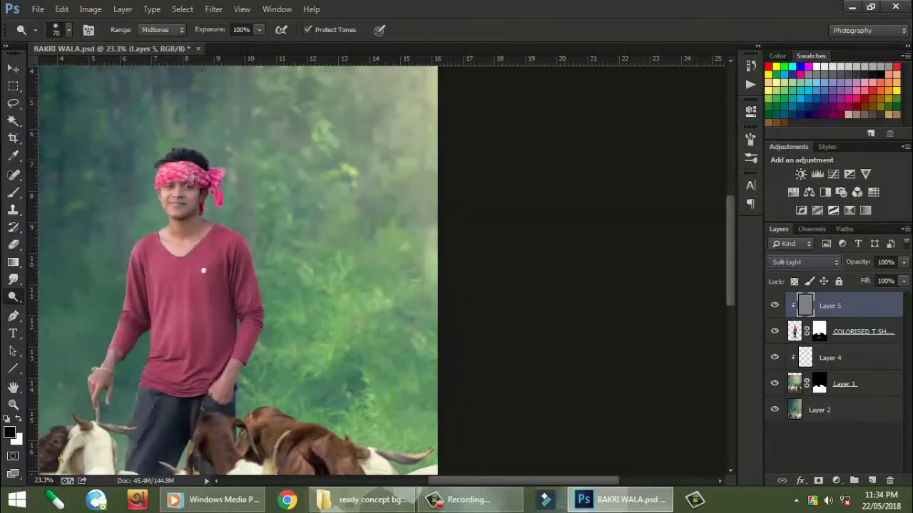
Dodge the right shoulder, neck and the edge beside the ear, adjusting brush hardness
scroll(203, 156, "up", 5)
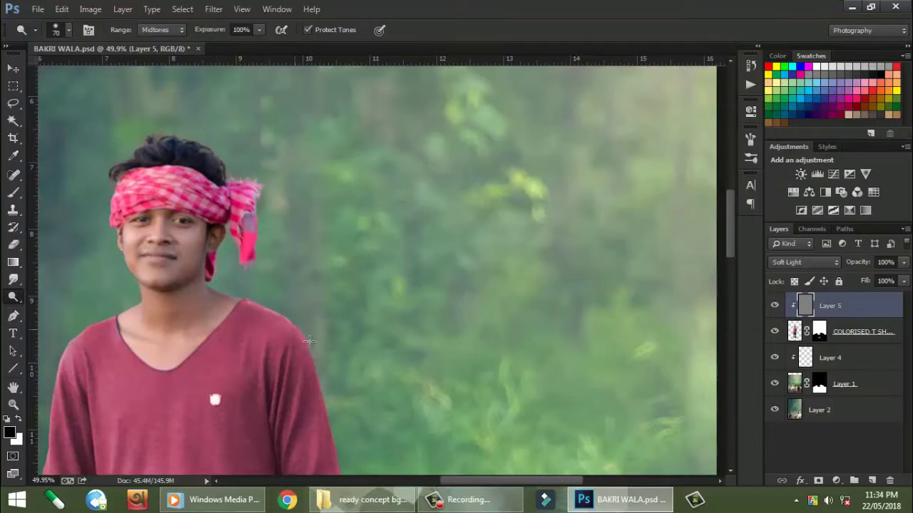
left_click_drag(218, 286, 314, 352)
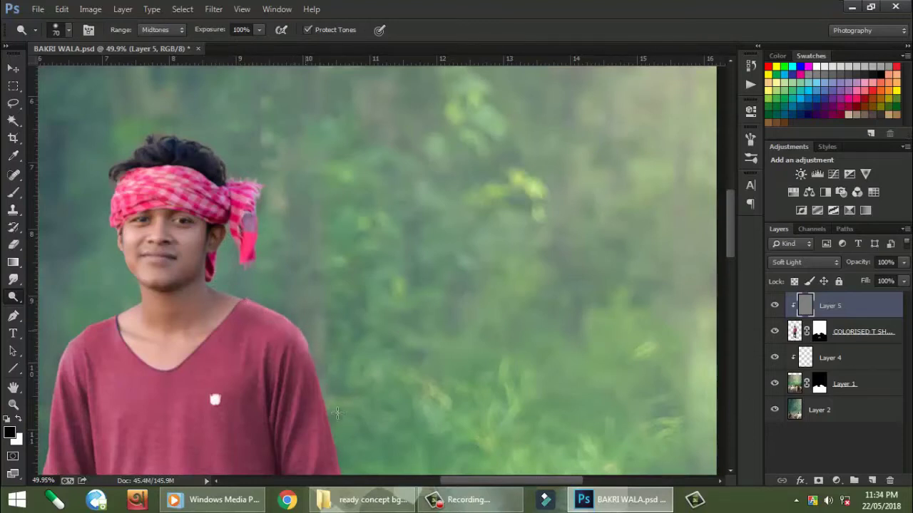
right_click(316, 341)
key("Return")
left_click_drag(212, 285, 263, 302)
scroll(260, 298, "up", 2)
scroll(260, 298, "up", 2)
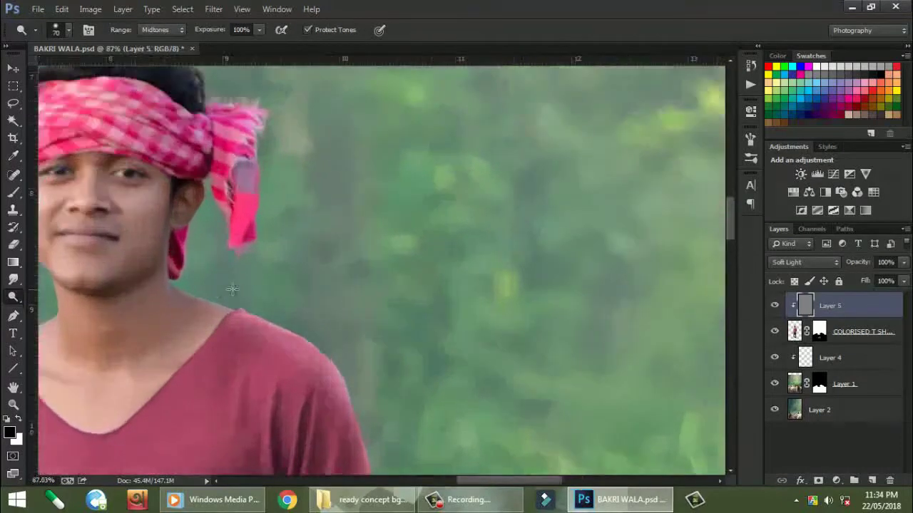
right_click(256, 278)
key("Tab")
key("Return")
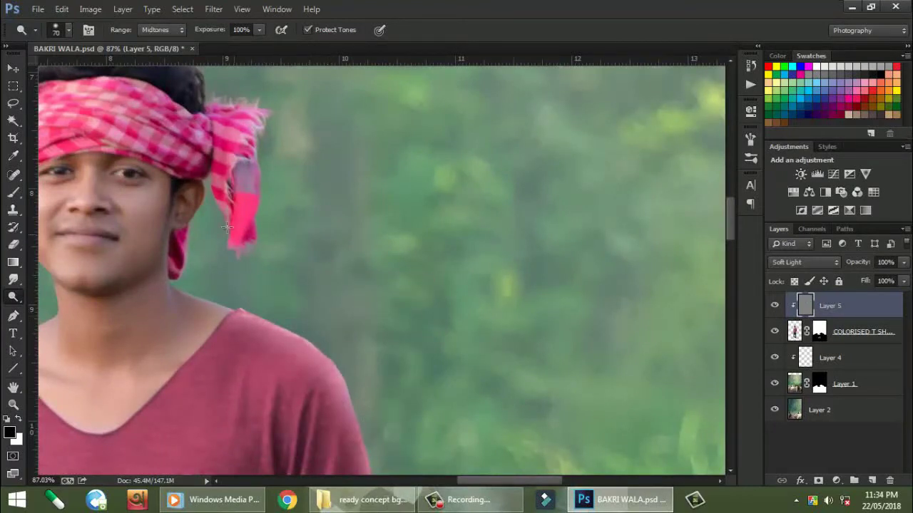
left_click_drag(215, 181, 270, 237)
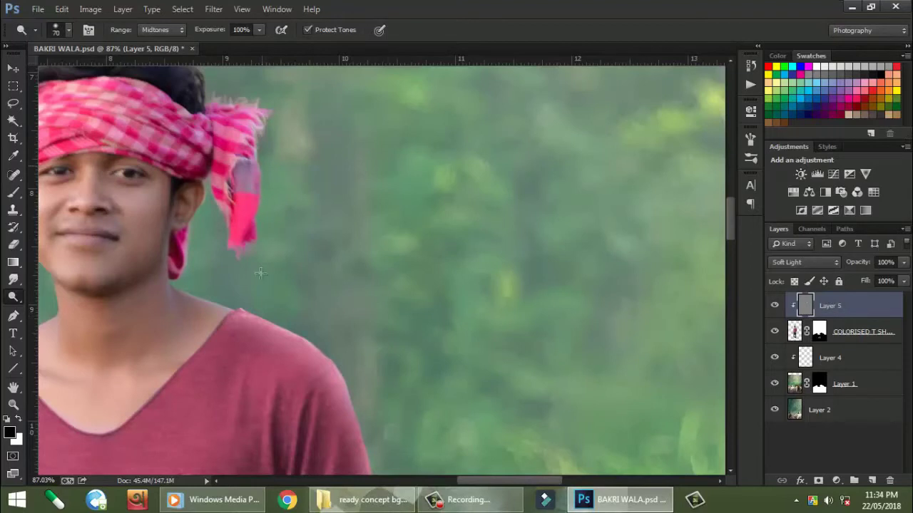
Brighten the sleeve's right edge down toward the elbow
scroll(260, 273, "down", 3)
left_click_drag(324, 299, 296, 177)
mouse_move(326, 258)
left_mouse_down()
mouse_move(340, 359)
mouse_move(304, 437)
left_mouse_up()
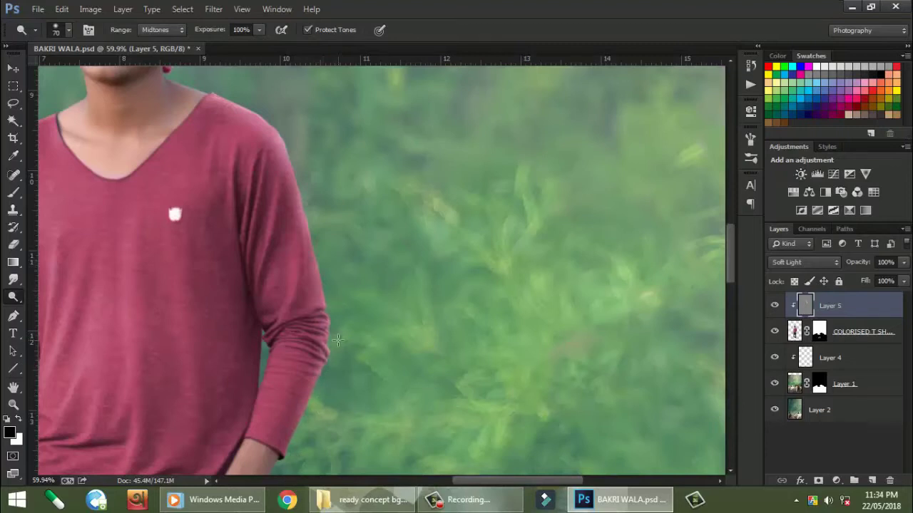
left_click_drag(302, 217, 316, 245)
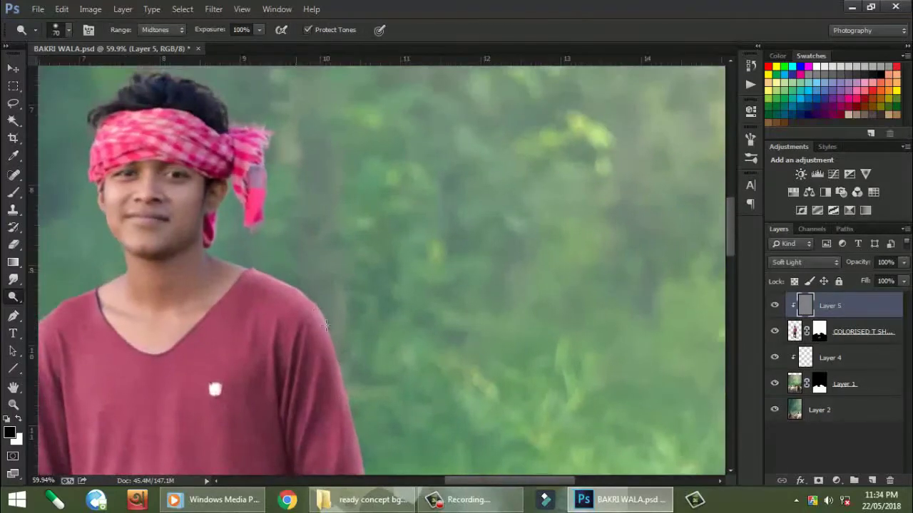
left_click_drag(374, 448, 243, 152)
left_click_drag(257, 209, 213, 371)
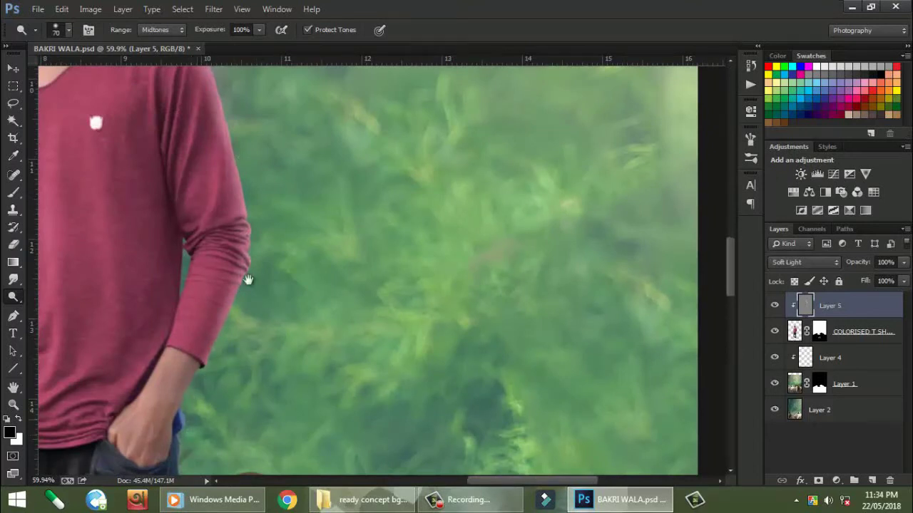
left_click_drag(247, 280, 311, 80)
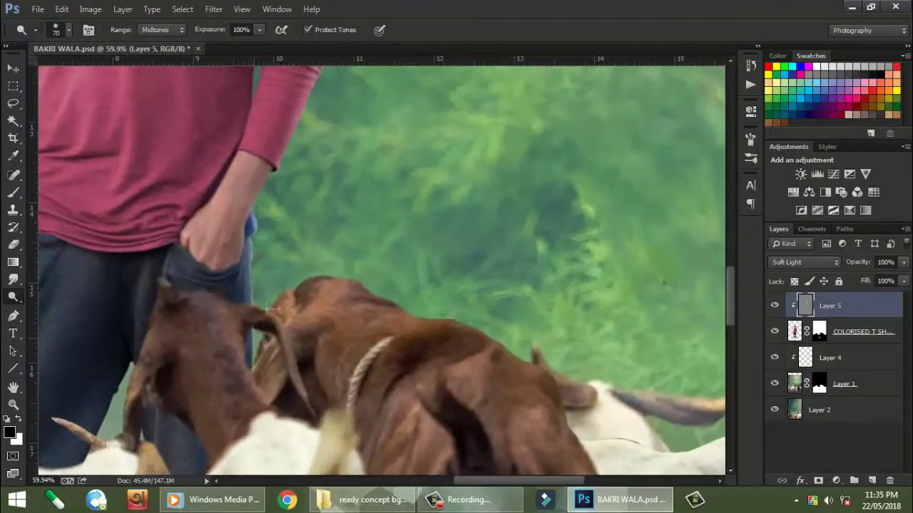
scroll(242, 193, "down", 3)
scroll(214, 175, "down", 3)
scroll(192, 160, "down", 2)
scroll(192, 159, "up", 4)
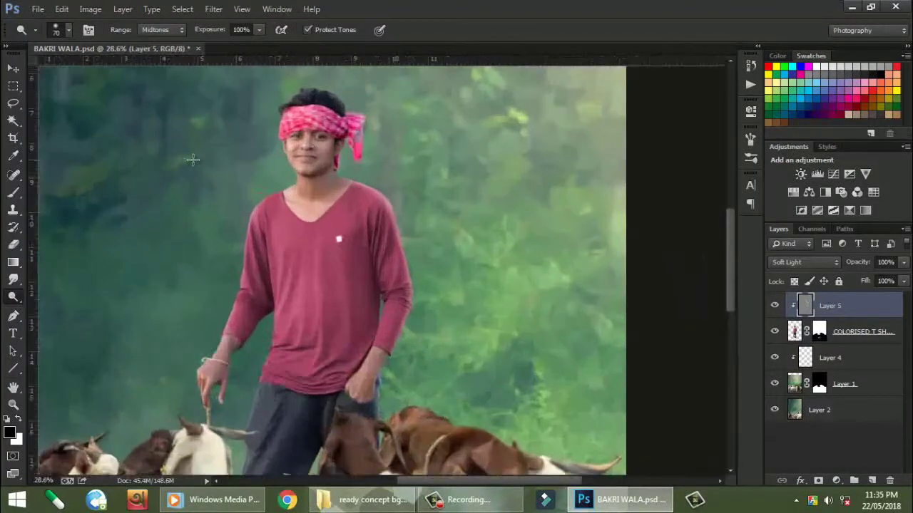
Switch to the Burn Tool at 63% exposure and darken the left arm's edge
right_click(12, 297)
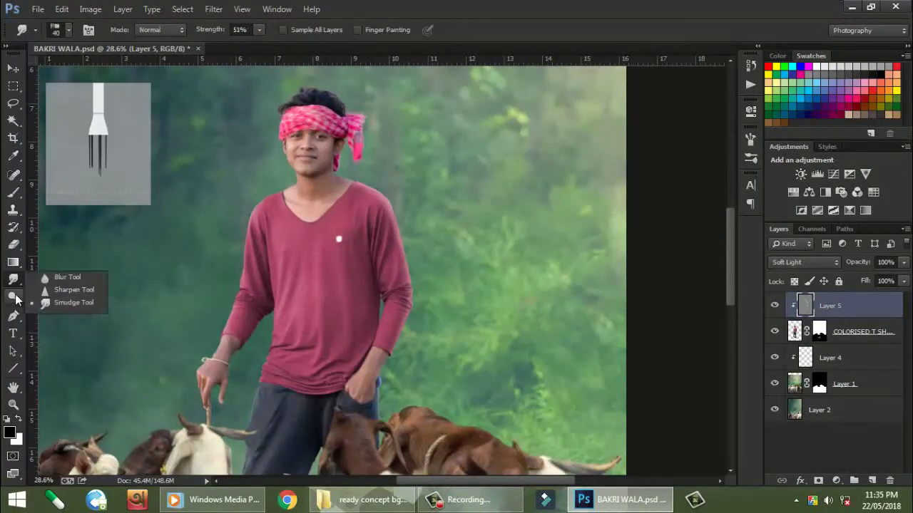
left_click(58, 304)
left_click(259, 29)
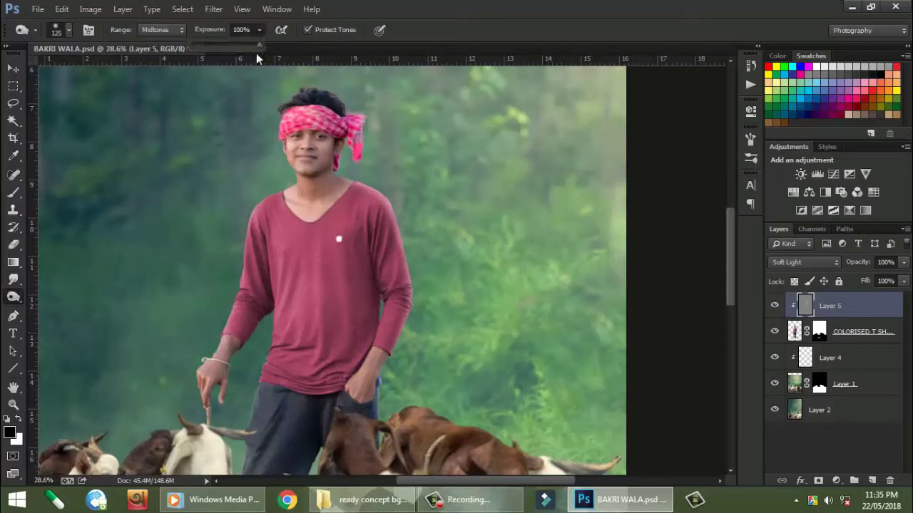
left_click(242, 194)
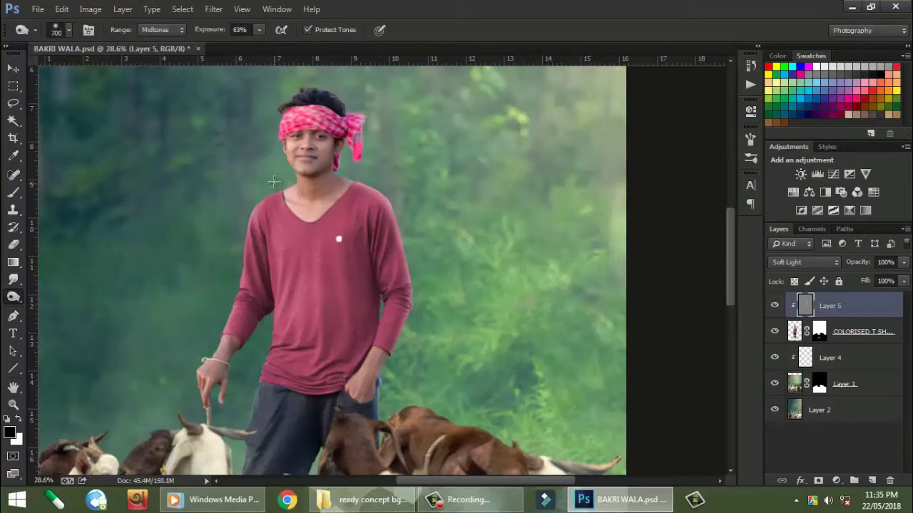
left_click_drag(274, 183, 203, 387)
scroll(263, 311, "down", 3)
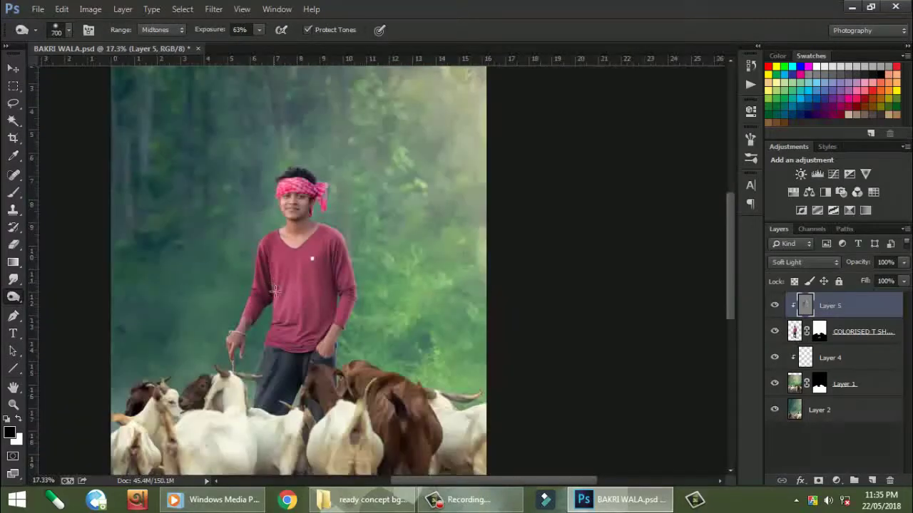
scroll(262, 310, "down", 3)
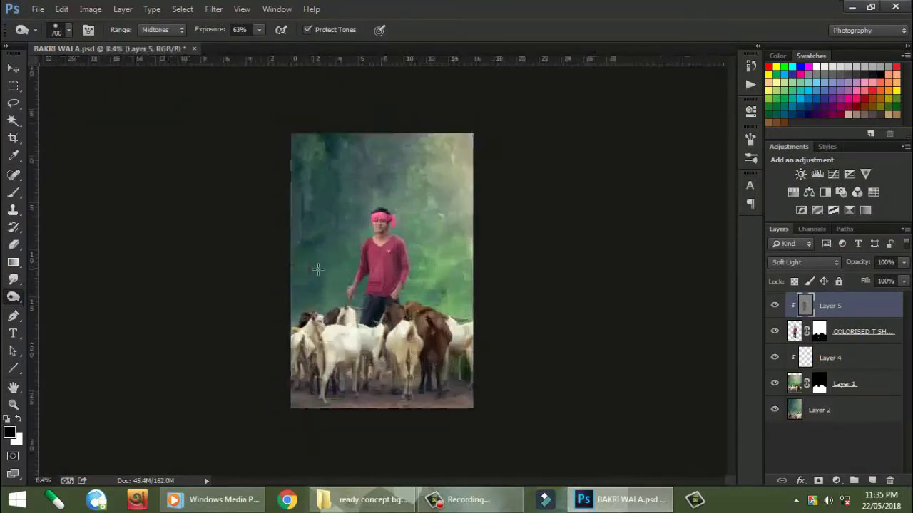
scroll(318, 269, "down", 1)
Apply a Tilt-Shift blur to Layer 2 with the sharp focus band moved onto the goats
left_click(14, 69)
left_click(784, 412)
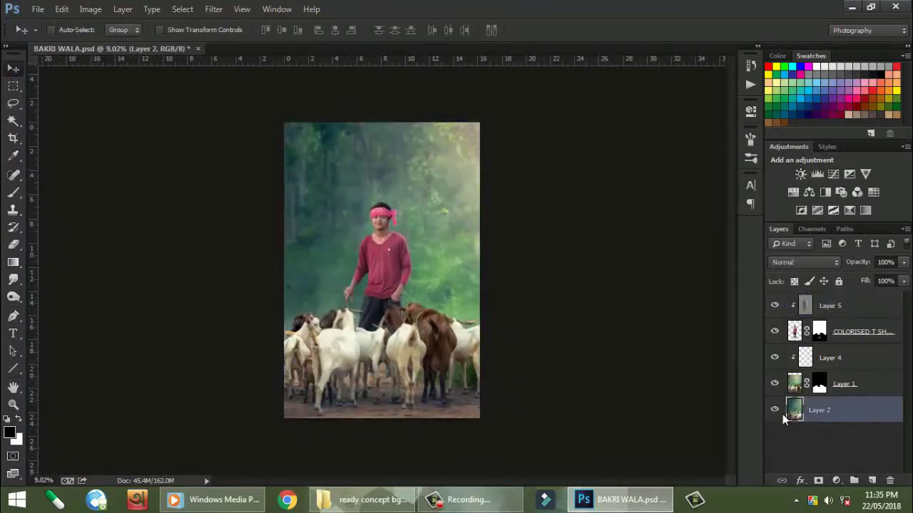
left_click(184, 9)
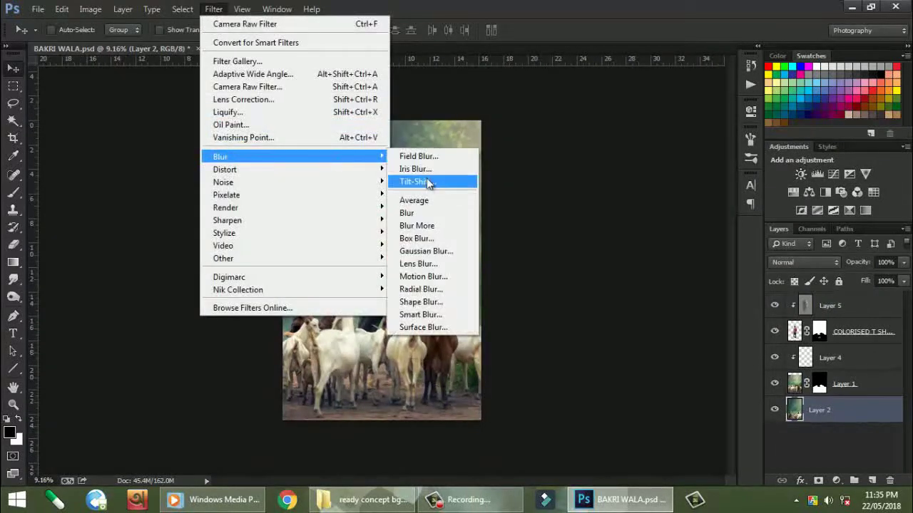
left_click(428, 178)
left_click_drag(383, 272, 389, 354)
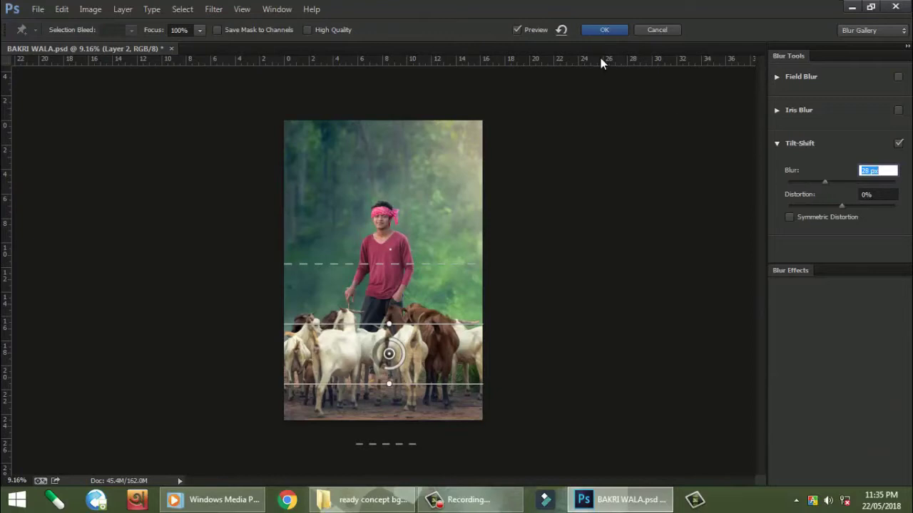
left_click_drag(389, 354, 392, 340)
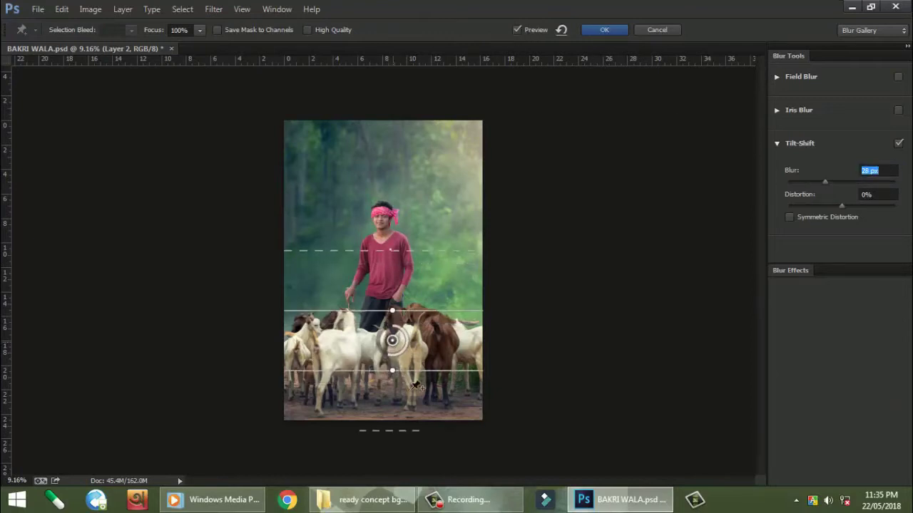
left_click(604, 32)
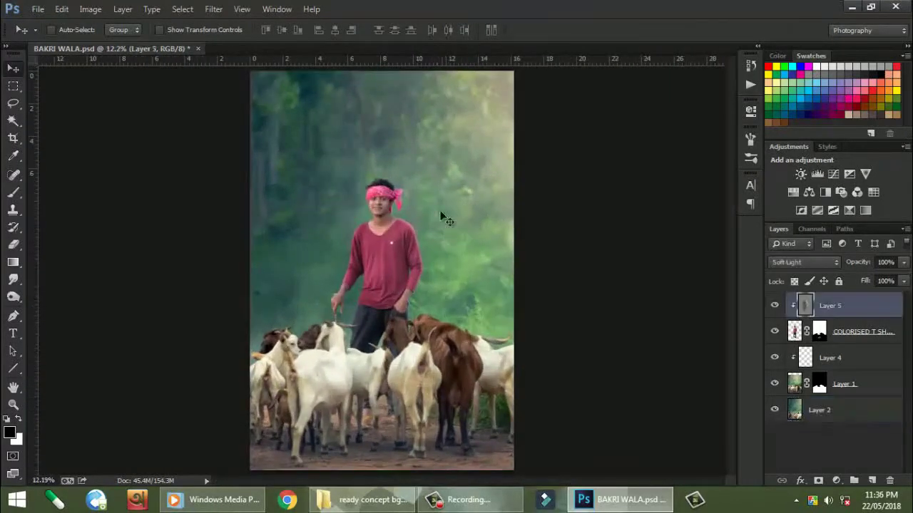
Apply another Tilt-Shift blur at 24 px with the focus band lowered
left_click(214, 8)
left_click(438, 181)
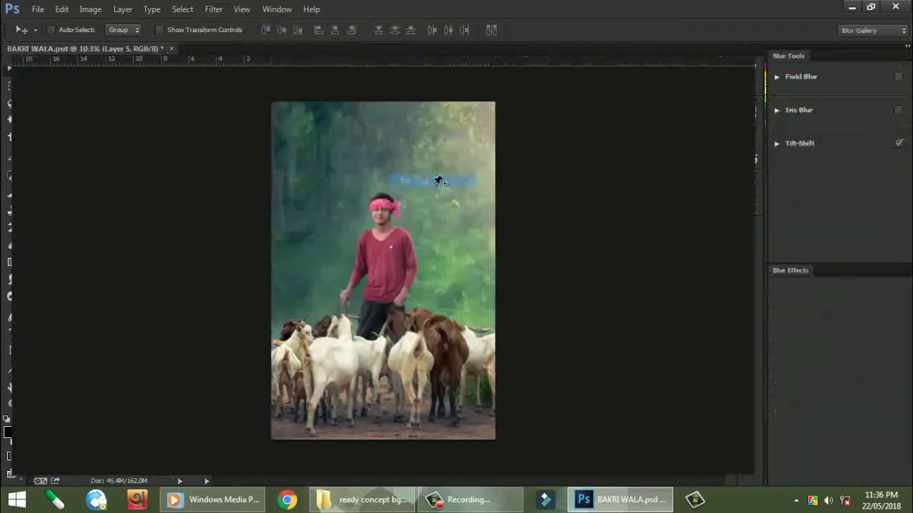
mouse_move(385, 275)
left_mouse_down()
mouse_move(386, 260)
mouse_move(385, 367)
left_mouse_up()
key("ctrl+plus")
key("ctrl+plus")
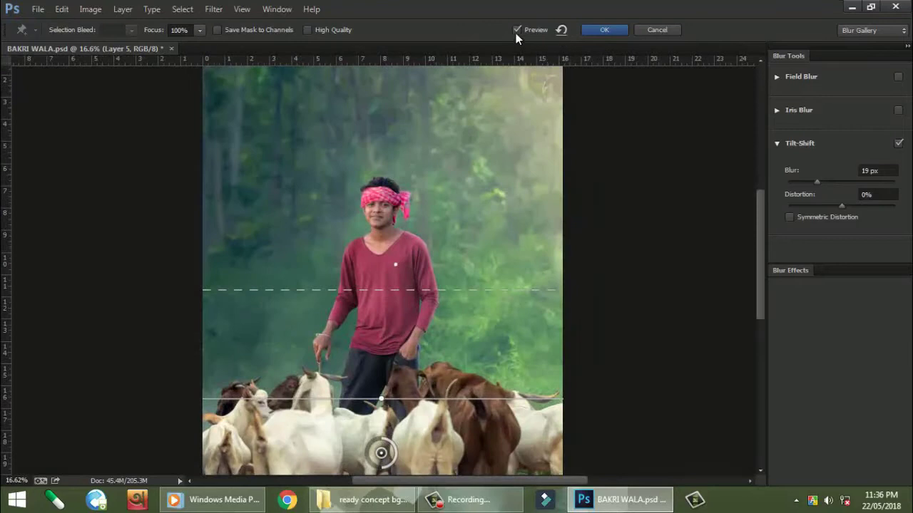
left_click_drag(817, 181, 821, 181)
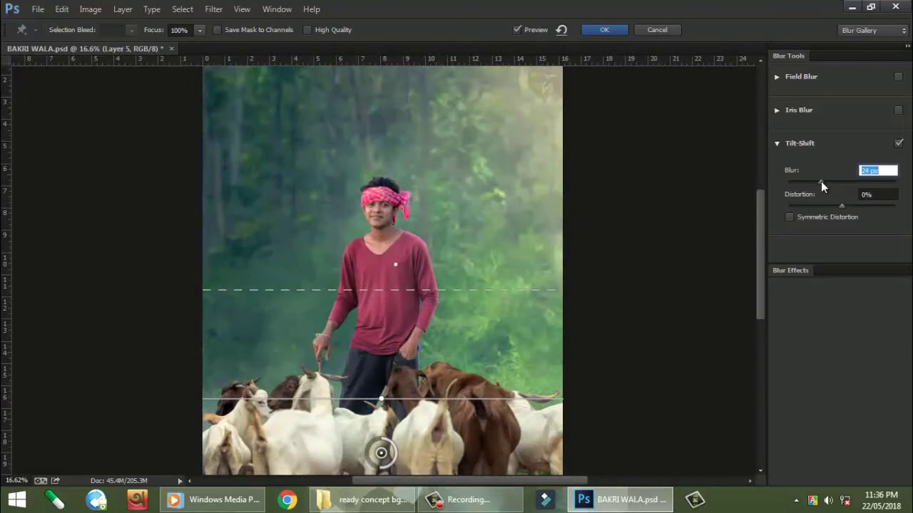
left_click(517, 27)
left_click(595, 30)
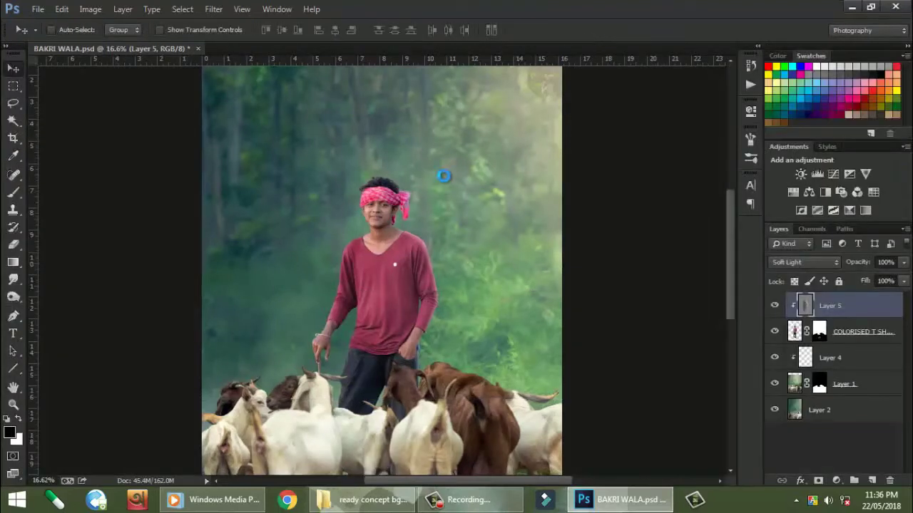
key("ctrl+0")
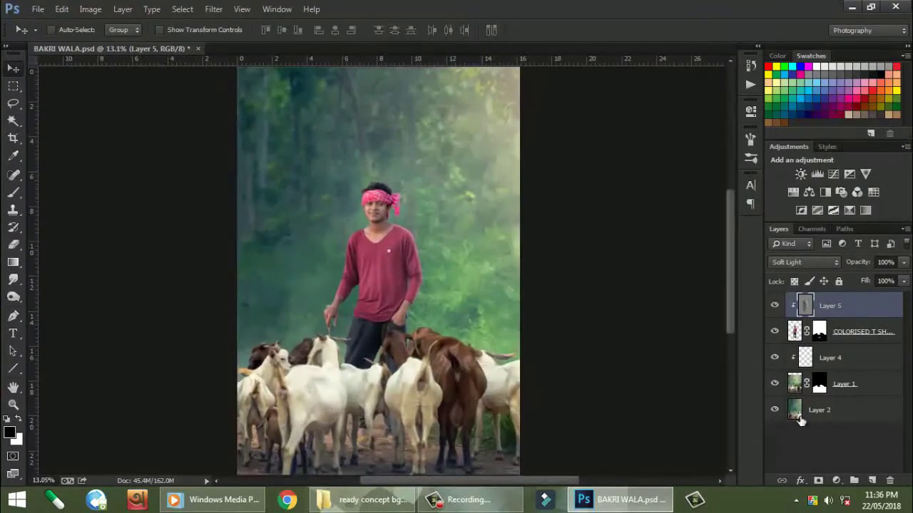
Blur Layer 2 again with a 15 px Tilt-Shift, focus band on the goats
left_click(820, 410)
left_click(213, 8)
mouse_move(235, 165)
left_click(418, 179)
left_click_drag(387, 283, 385, 413)
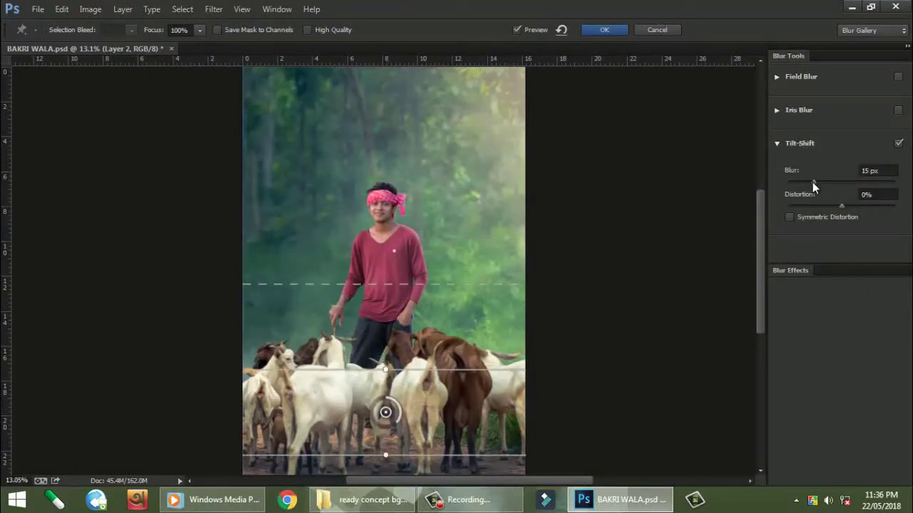
left_click(813, 181)
left_click(606, 30)
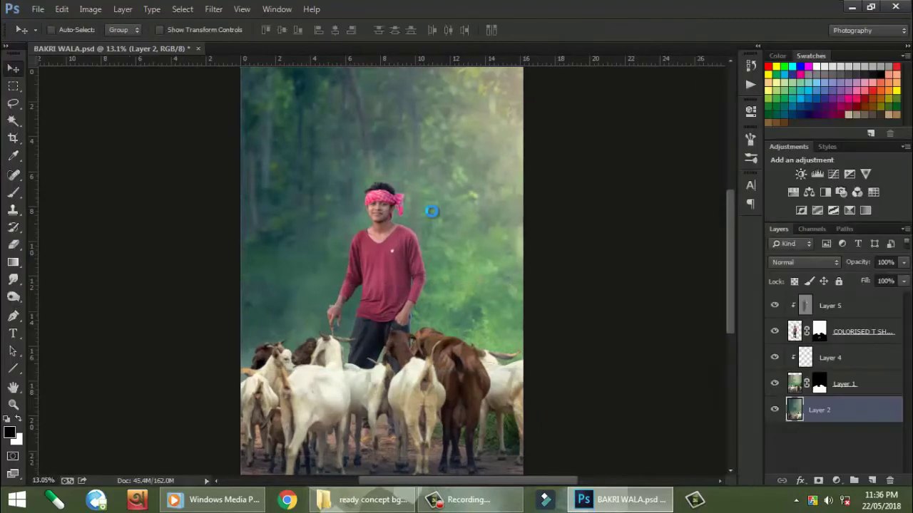
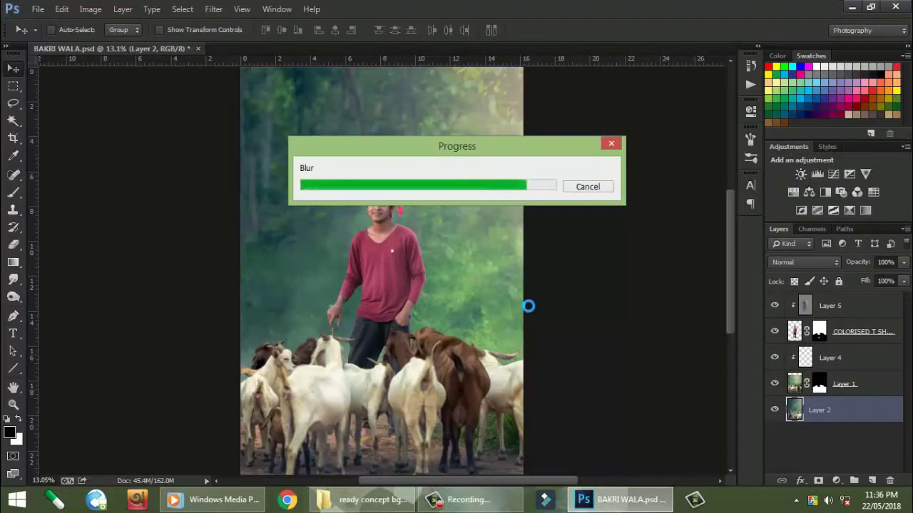
Save the document with the blurred forest background
scroll(399, 180, "up", 1)
scroll(480, 207, "up", 2)
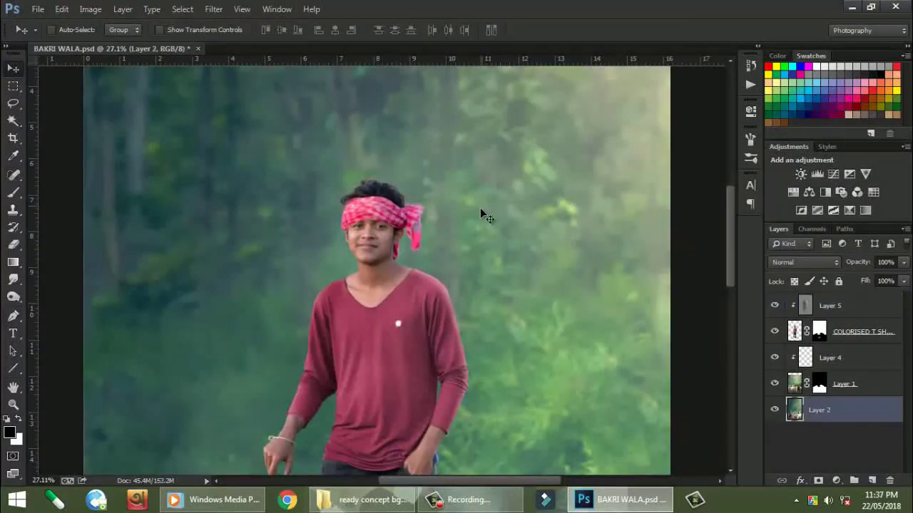
scroll(480, 207, "down", 4)
scroll(454, 252, "down", 1)
scroll(455, 252, "down", 1)
scroll(454, 251, "up", 1)
key("ctrl+s")
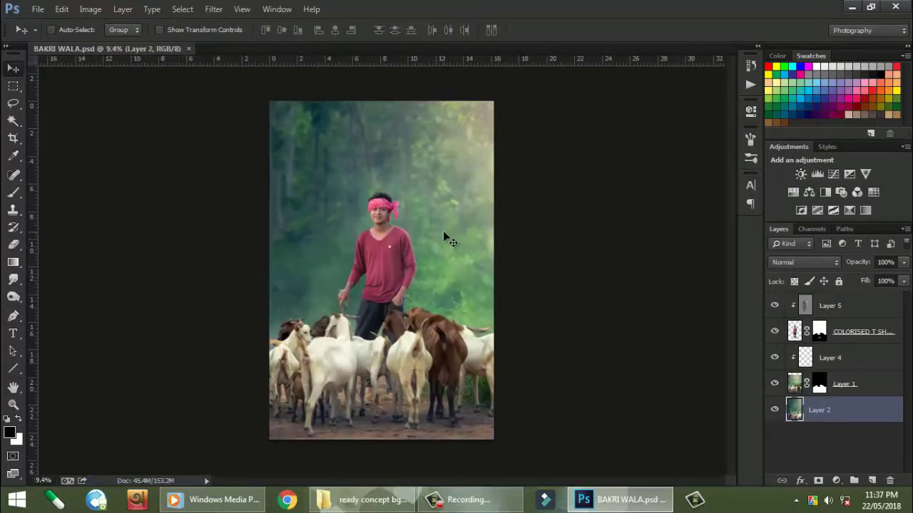
Select the top layer of the layer stack
scroll(443, 235, "up", 2)
scroll(401, 208, "up", 5)
scroll(401, 207, "up", 2)
scroll(415, 181, "down", 2)
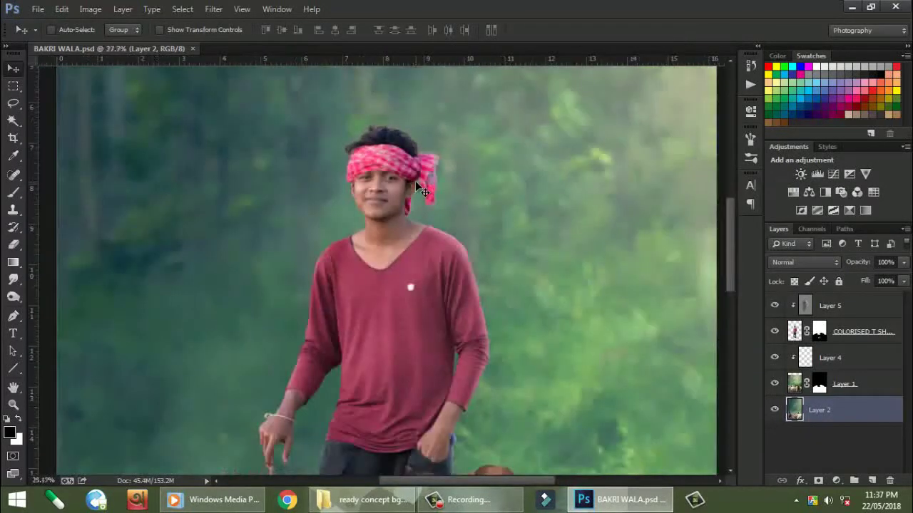
scroll(453, 207, "down", 5)
scroll(454, 207, "up", 1)
left_click(837, 302)
Stamp all visible layers into a new merged Layer 6
key("ctrl+alt+shift+e")
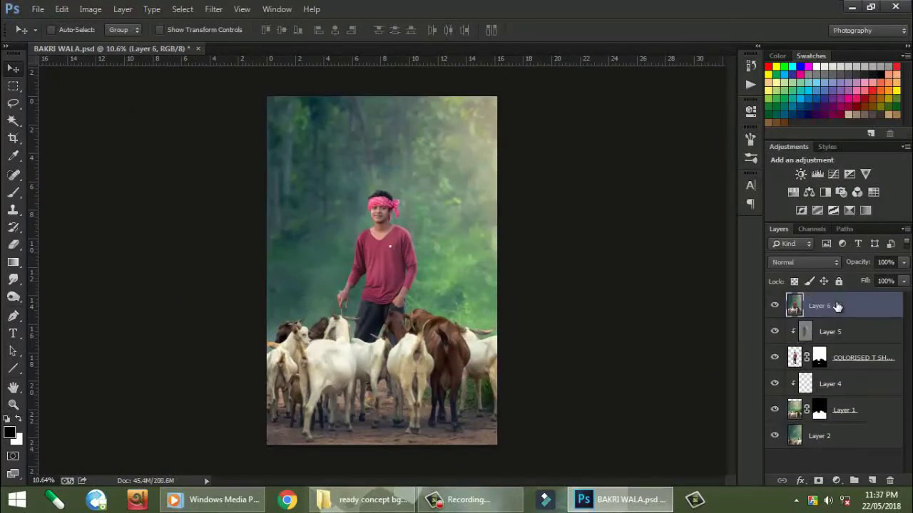
scroll(425, 172, "down", 1)
scroll(425, 203, "up", 1)
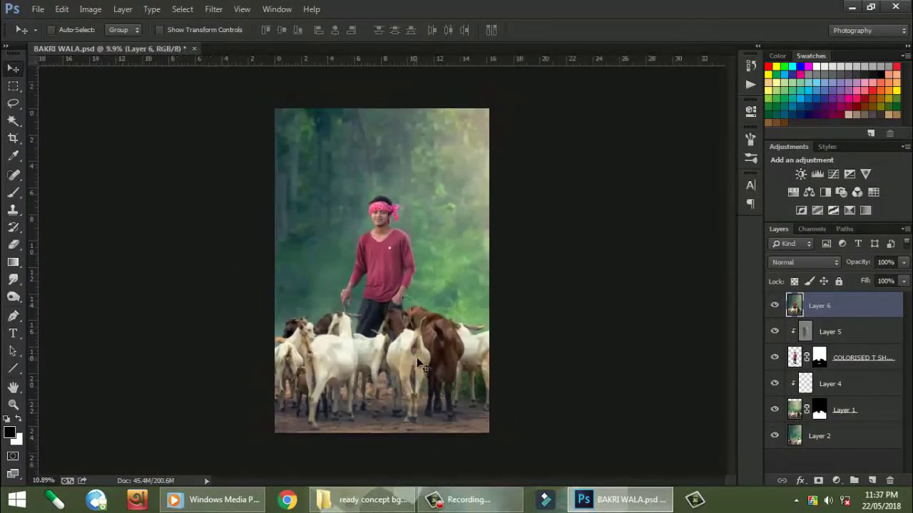
scroll(435, 207, "up", 1)
Add Curves 1, brightening the RGB curve and adjusting the Green channel
left_click(836, 481)
left_click(798, 265)
left_click_drag(615, 272, 619, 270)
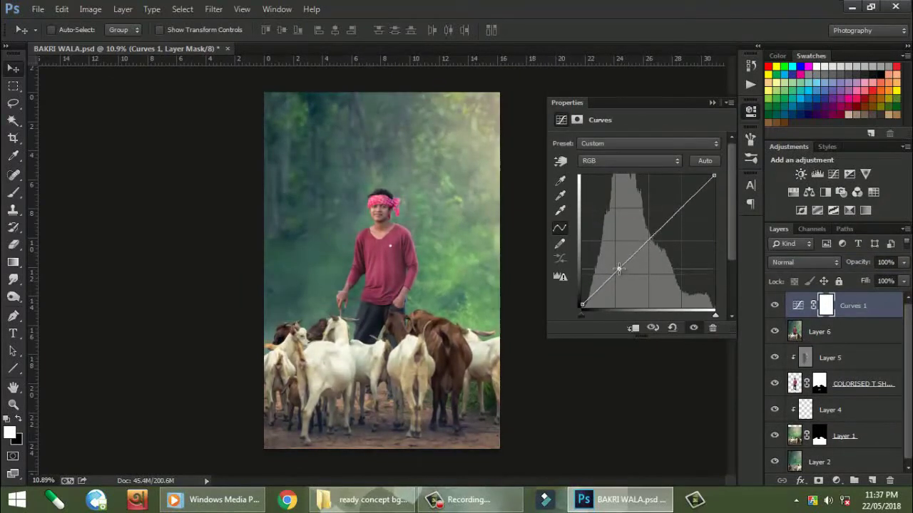
left_click_drag(651, 237, 652, 231)
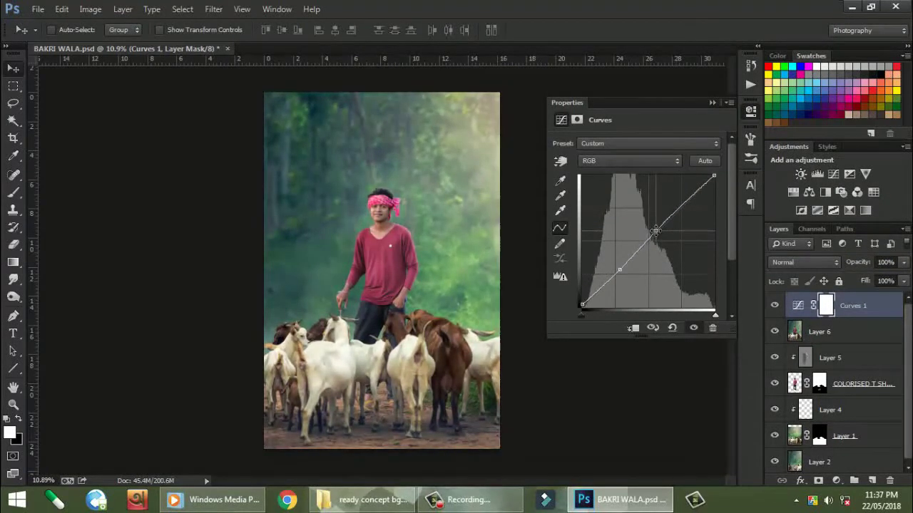
left_click(613, 161)
left_click(599, 205)
left_click_drag(613, 285, 602, 270)
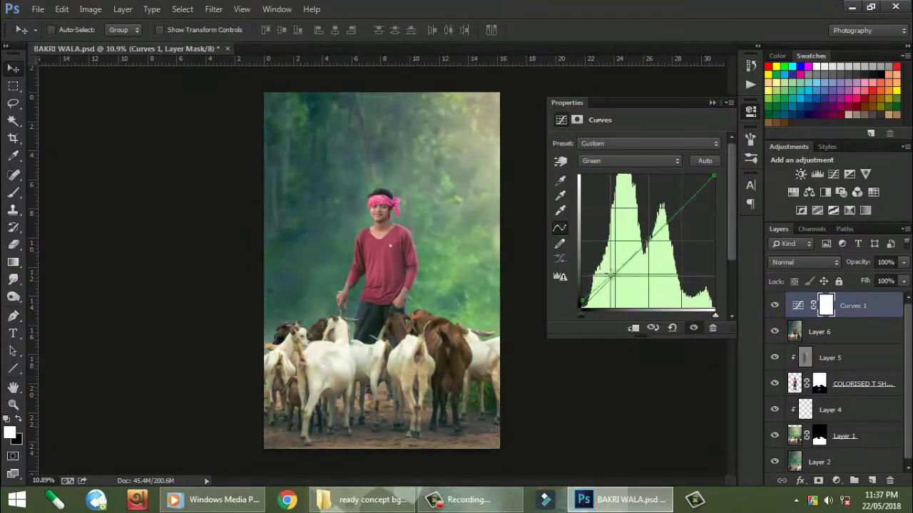
left_click(707, 122)
scroll(347, 245, "down", 1)
scroll(346, 245, "up", 2)
scroll(442, 183, "down", 1)
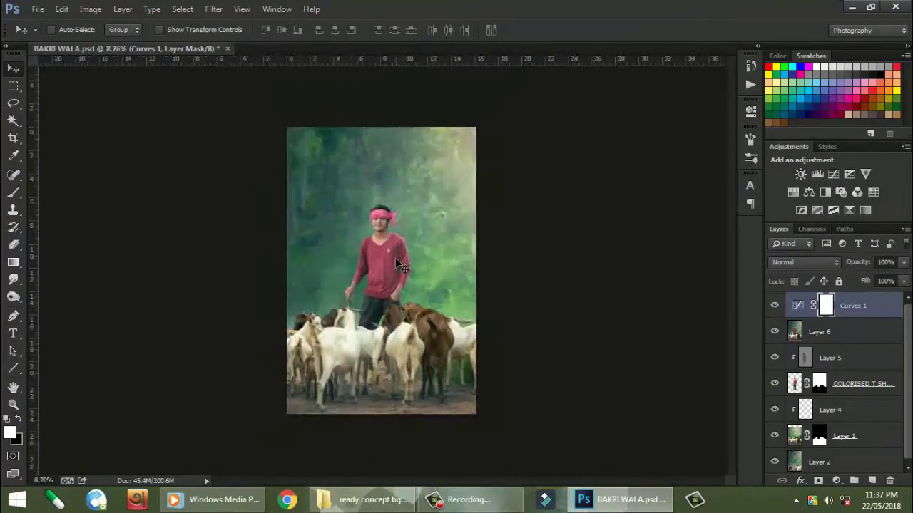
scroll(430, 268, "up", 2)
Add a Curves 2 layer that reshapes the Blue channel curve
left_click(836, 483)
left_click(806, 269)
left_click(627, 161)
left_click(598, 211)
left_click_drag(593, 300, 605, 284)
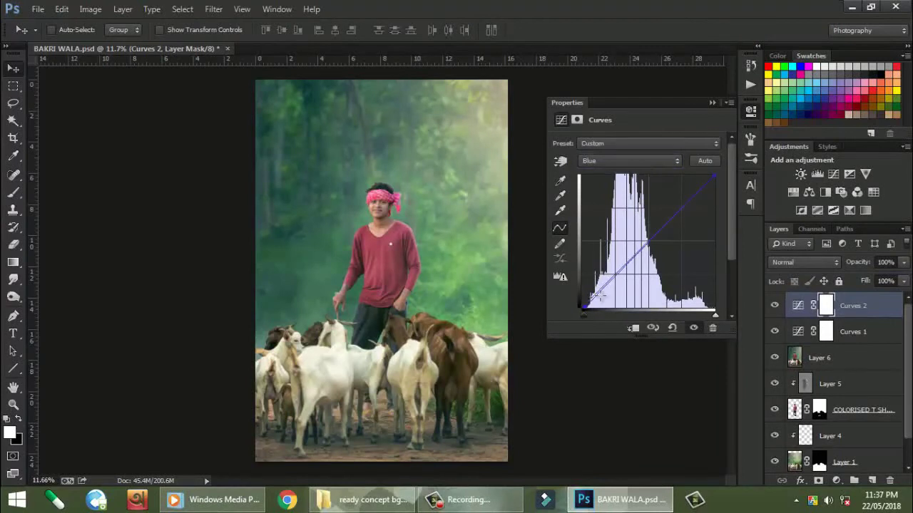
left_click(711, 102)
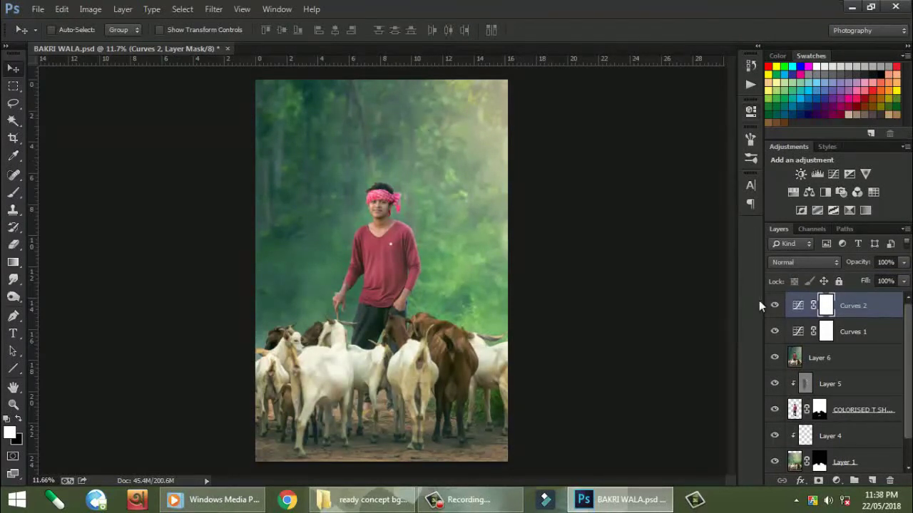
scroll(411, 178, "up", 3)
left_click_drag(410, 184, 430, 189)
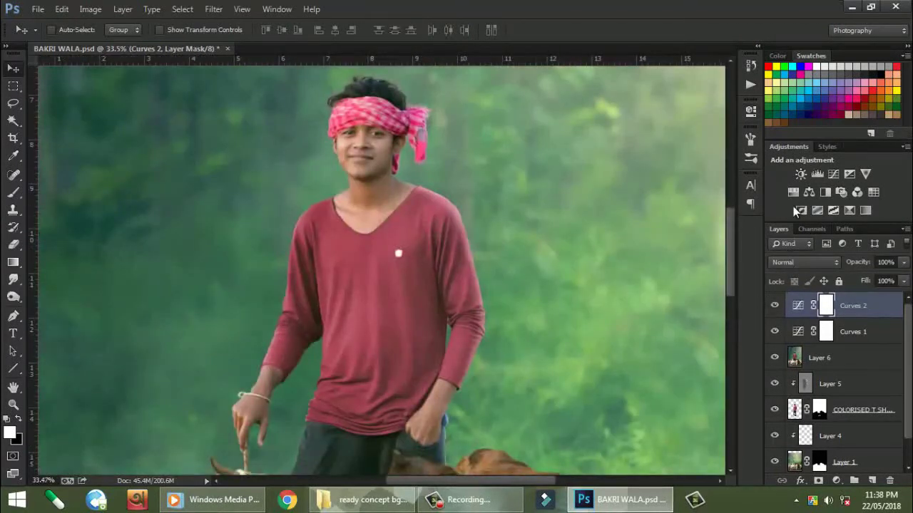
left_click(792, 192)
Add a Hue/Saturation layer lowering Reds saturation to -30
left_click(560, 161)
mouse_move(394, 151)
left_mouse_down()
mouse_move(340, 153)
mouse_move(366, 157)
left_mouse_up()
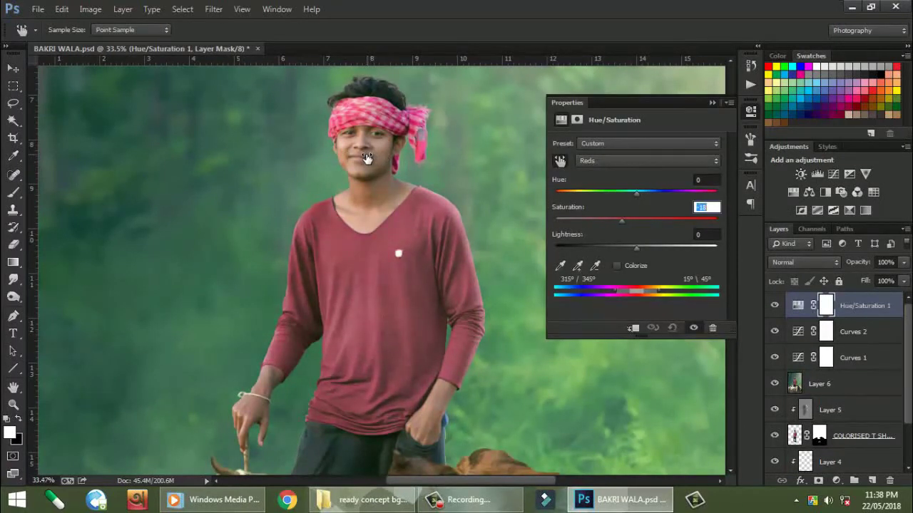
left_click(775, 305)
left_click(775, 306)
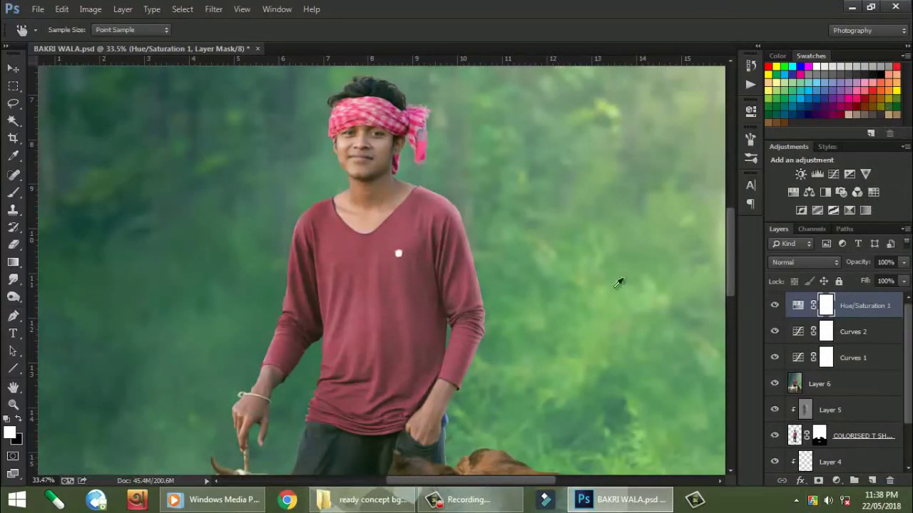
Fit the image on screen and toggle Hue/Saturation 1 to compare before and after
key("v")
key("ctrl+0")
left_click(775, 305)
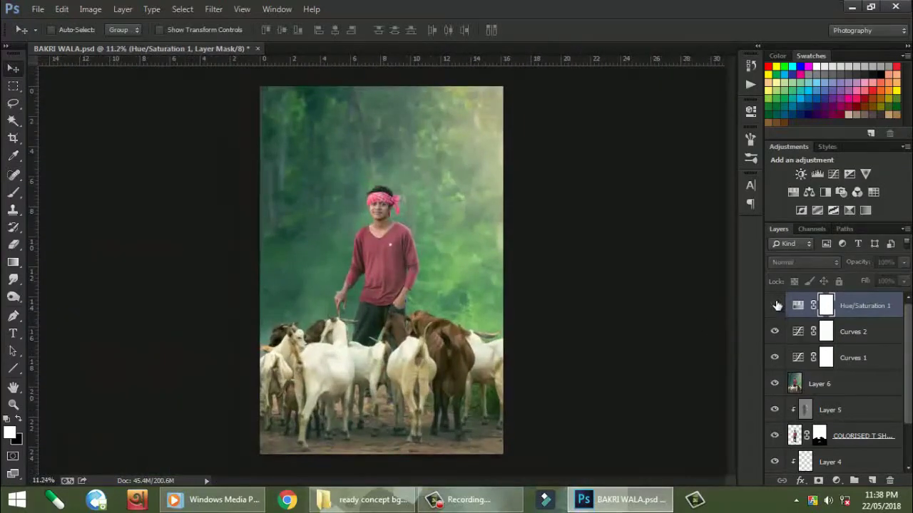
left_click(775, 305)
left_click(775, 305)
left_click(775, 305)
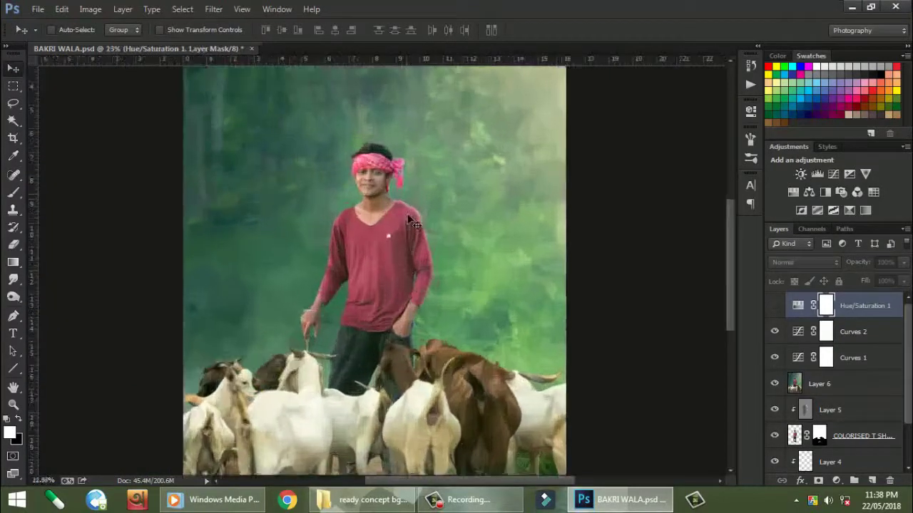
key("ctrl+plus")
key("ctrl+plus")
key("ctrl+plus")
left_click(774, 306)
Invert the Hue/Saturation mask and brush the effect back into chosen areas
key("ctrl+i")
scroll(321, 309, "up", 2)
key("b")
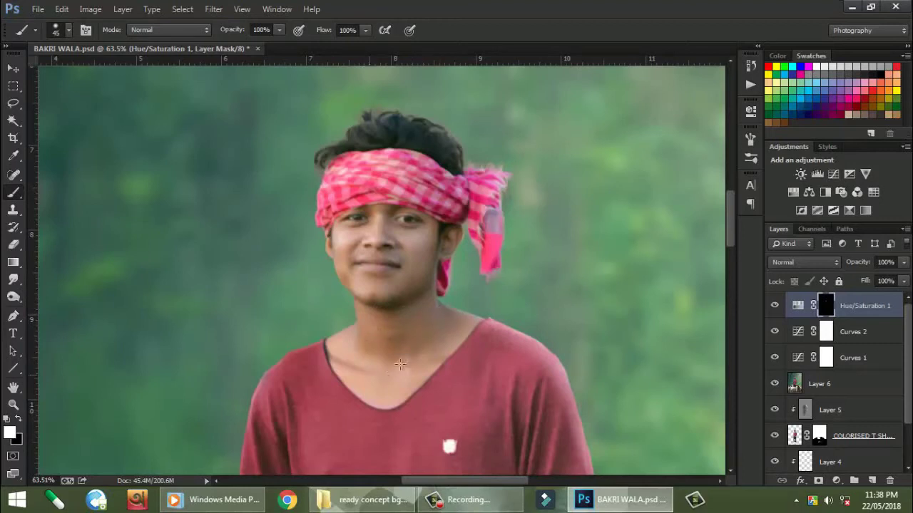
scroll(442, 241, "down", 4)
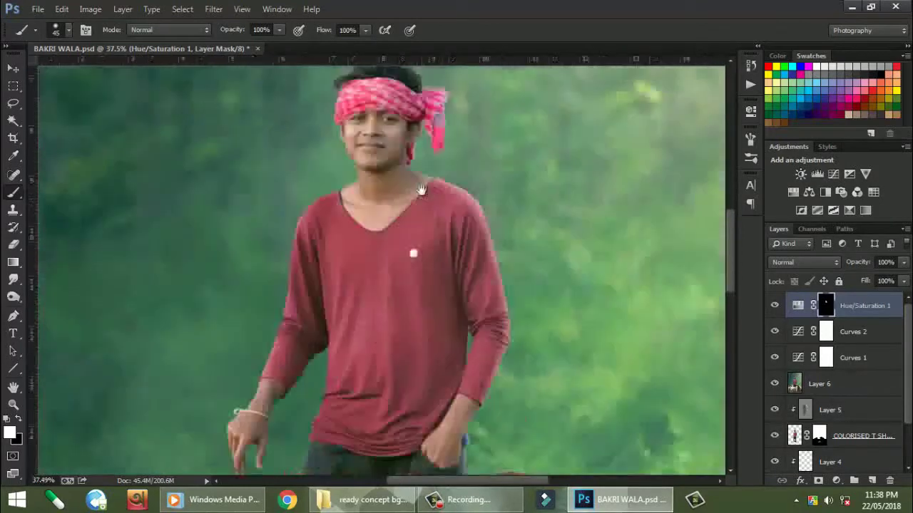
scroll(458, 359, "up", 2)
scroll(314, 288, "down", 3)
scroll(313, 289, "left", 2)
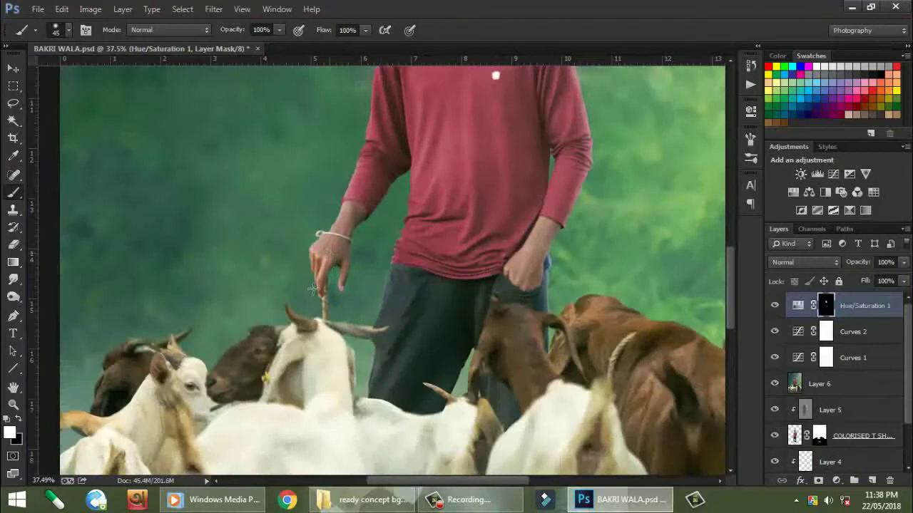
scroll(361, 288, "down", 3)
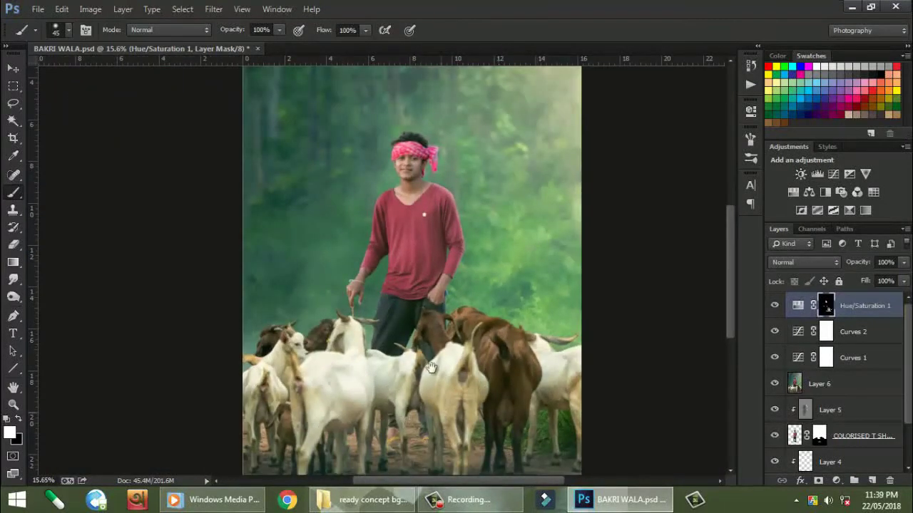
scroll(330, 243, "down", 2)
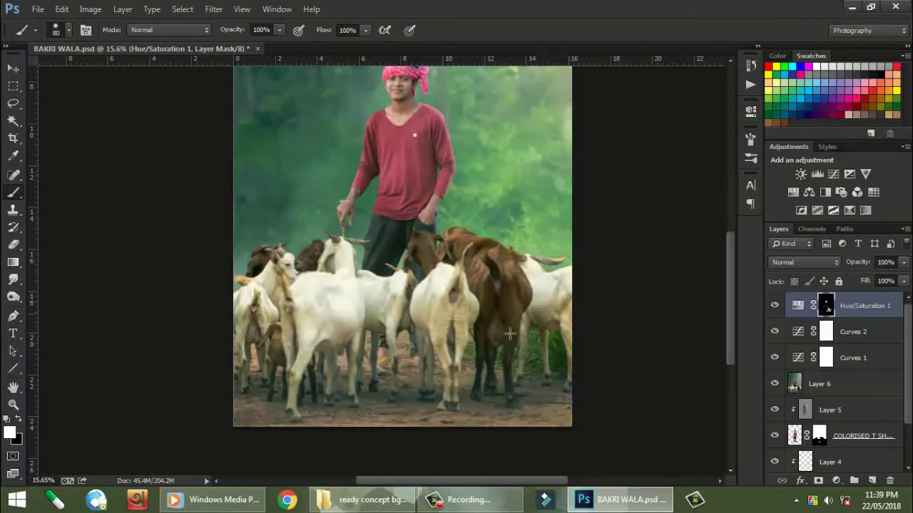
Refine the Hue/Saturation mask with a gradient, then return to the Move tool
left_click(13, 262)
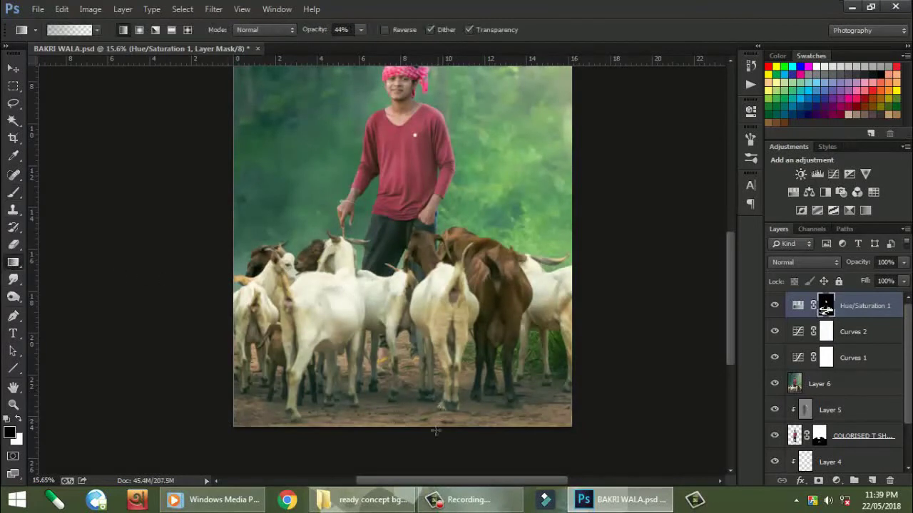
key("v")
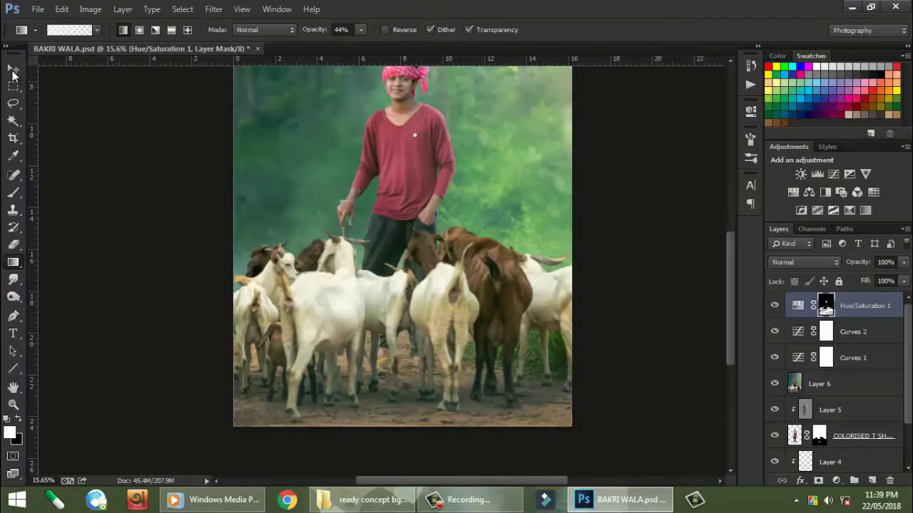
scroll(422, 230, "down", 1)
scroll(398, 167, "up", 3)
scroll(398, 167, "down", 3)
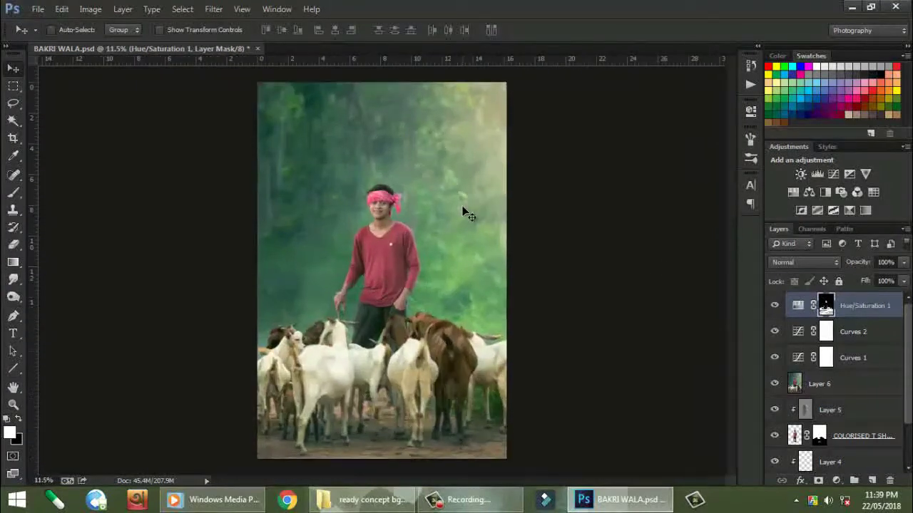
Add a Photo Filter 1 adjustment layer, keeping its default filter
left_click(836, 481)
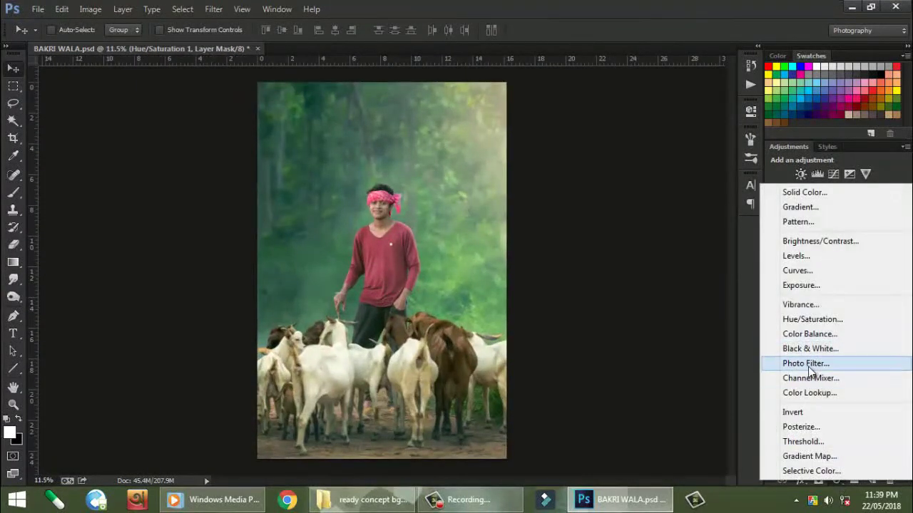
left_click(806, 363)
left_click(619, 144)
left_click(631, 157)
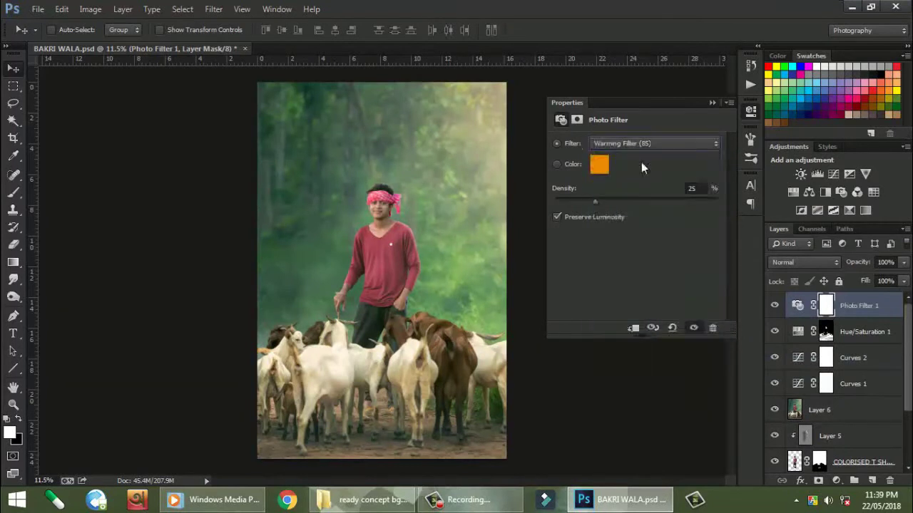
scroll(635, 144, "down", 1)
scroll(634, 144, "down", 1)
scroll(635, 145, "down", 1)
scroll(635, 144, "down", 1)
scroll(635, 144, "down", 2)
scroll(634, 145, "down", 1)
scroll(635, 145, "down", 2)
scroll(634, 145, "down", 1)
scroll(634, 145, "up", 1)
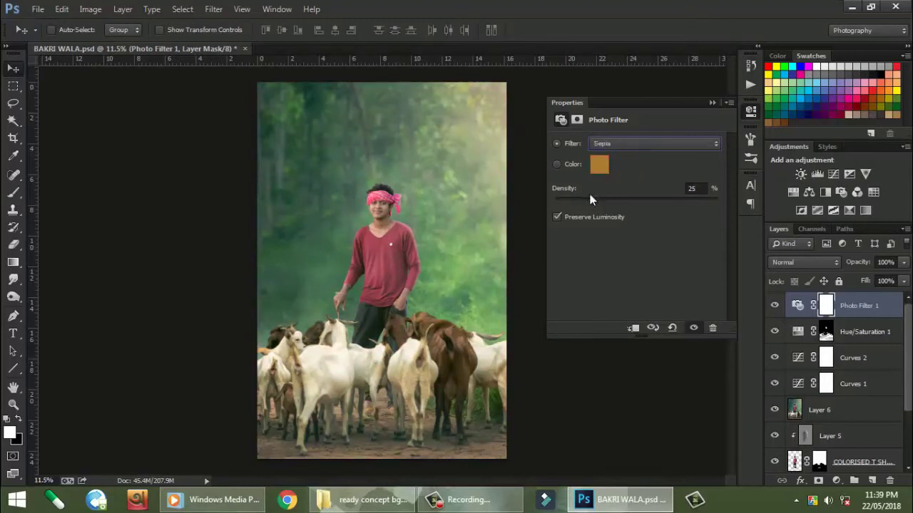
Toggle Photo Filter 1 off and on to compare
left_click(775, 305)
left_click(775, 305)
scroll(506, 211, "up", 3)
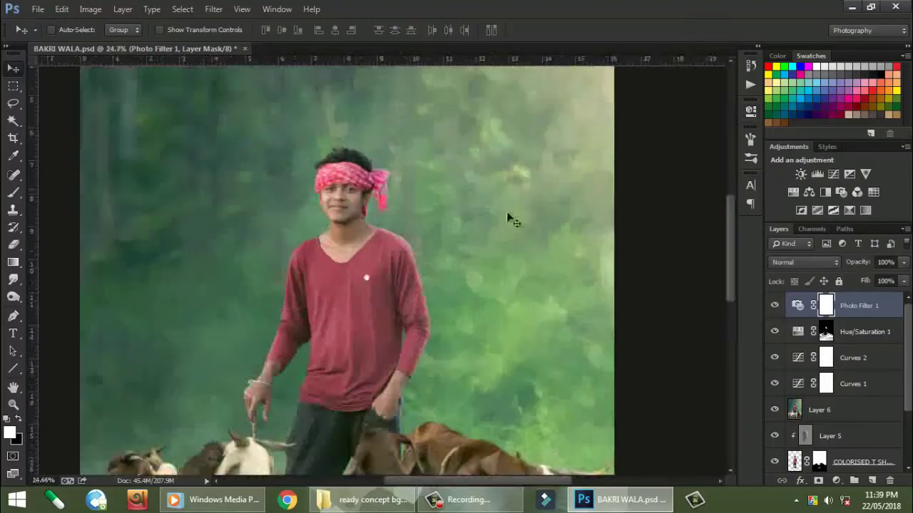
scroll(502, 257, "down", 4)
scroll(503, 256, "down", 1)
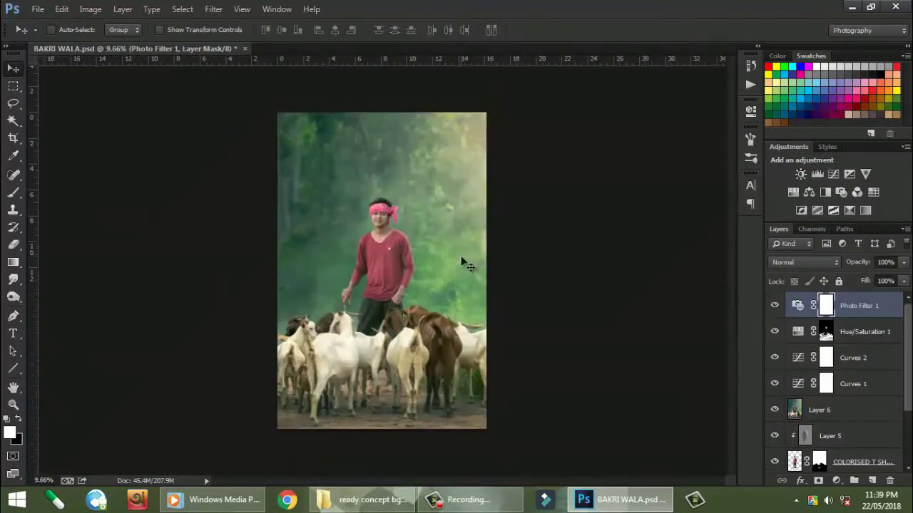
Add a Channel Mixer with Green output at Red +3, Green +96, Blue -2
left_click(836, 481)
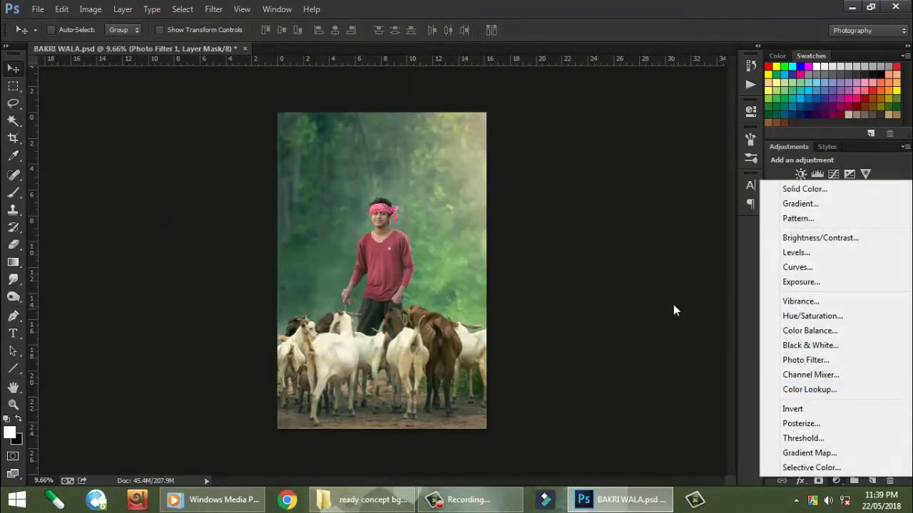
left_click(810, 374)
left_click(663, 160)
left_click(631, 187)
mouse_move(677, 240)
left_mouse_down()
mouse_move(665, 243)
mouse_move(676, 242)
left_mouse_up()
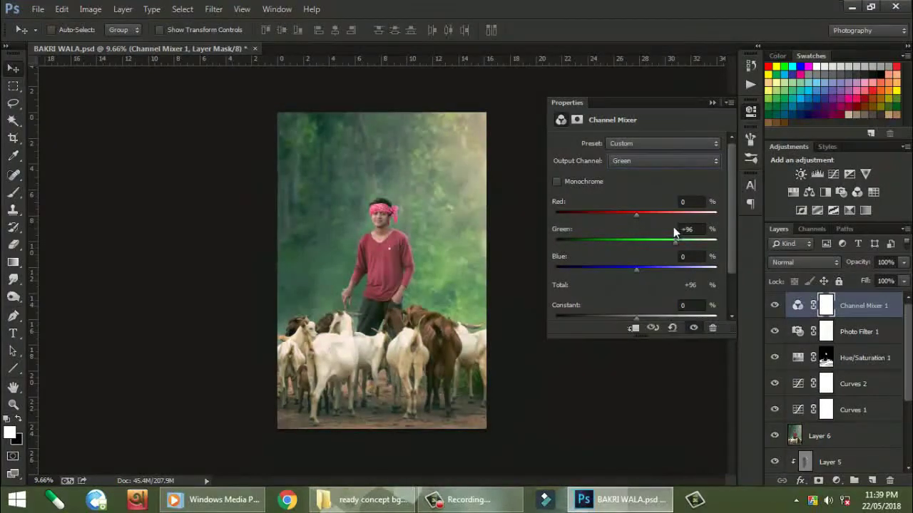
left_click(637, 213)
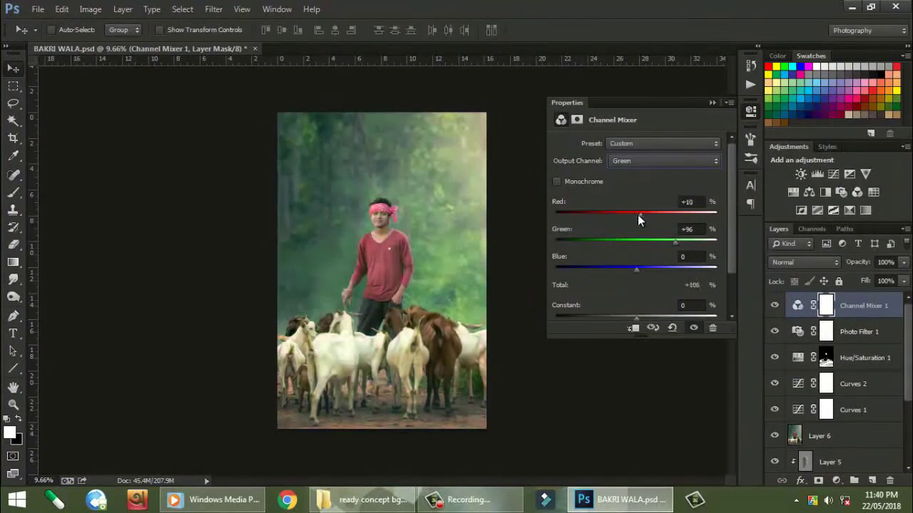
left_click(636, 269)
left_click(711, 102)
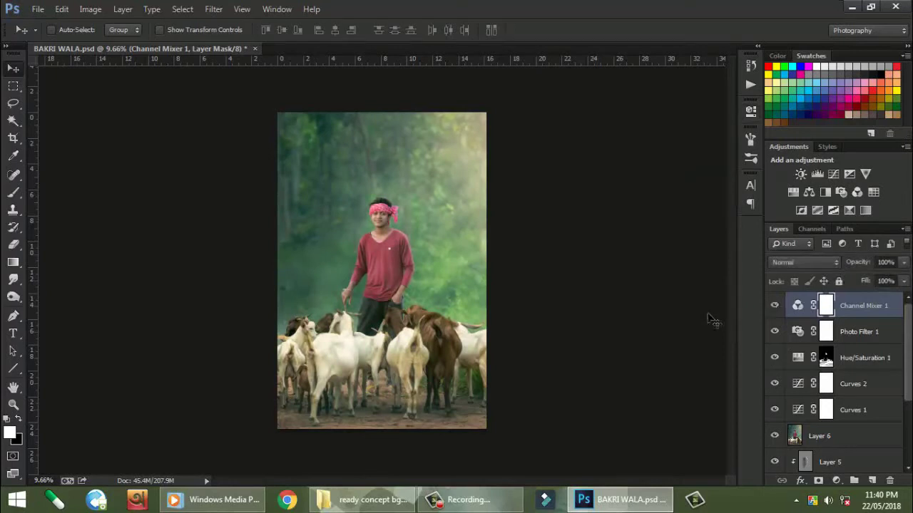
Toggle Channel Mixer 1 and other adjustment layers to compare before and after
scroll(428, 239, "up", 3)
left_click(775, 305)
left_click(775, 306)
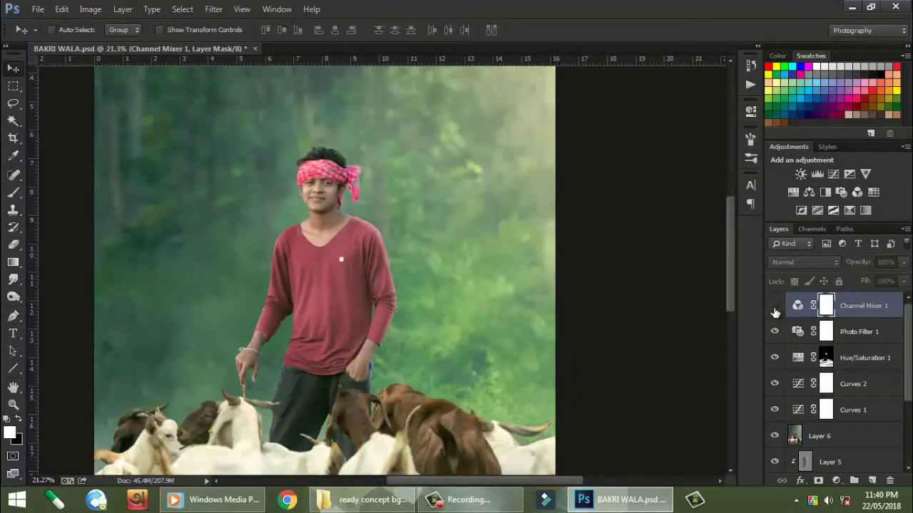
scroll(448, 236, "down", 3)
scroll(450, 240, "up", 1)
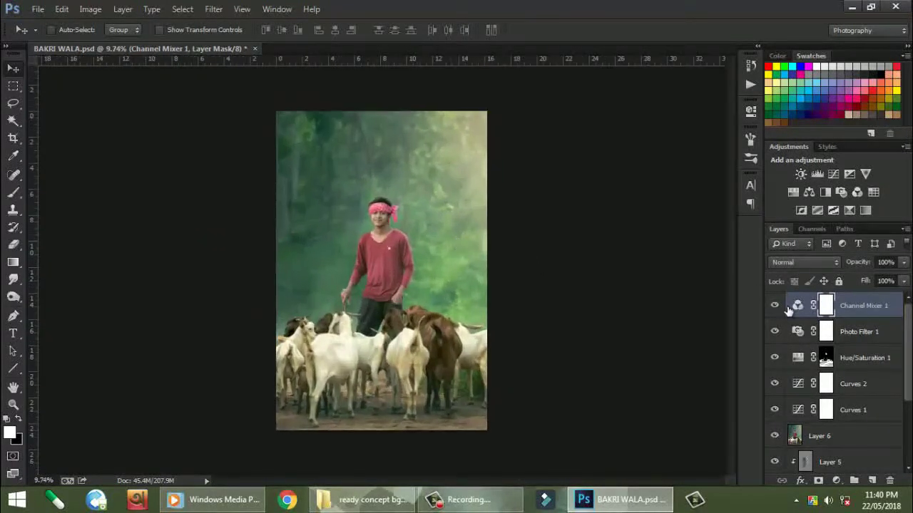
mouse_move(775, 306)
left_mouse_down()
mouse_move(775, 358)
mouse_move(777, 331)
left_mouse_up()
scroll(431, 260, "down", 1)
Add a Selective Color layer and lower the Black amount for Greens
scroll(431, 260, "up", 1)
left_click(836, 480)
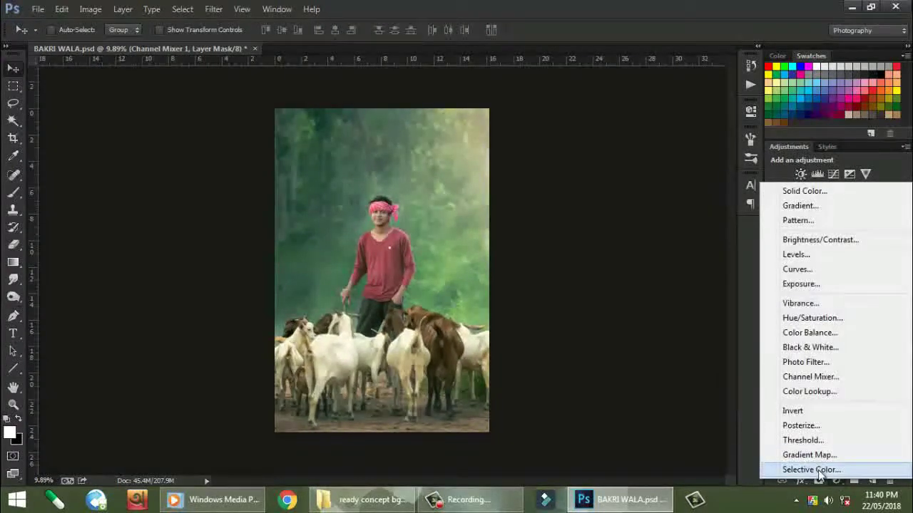
left_click(819, 470)
left_click(614, 160)
left_click(611, 201)
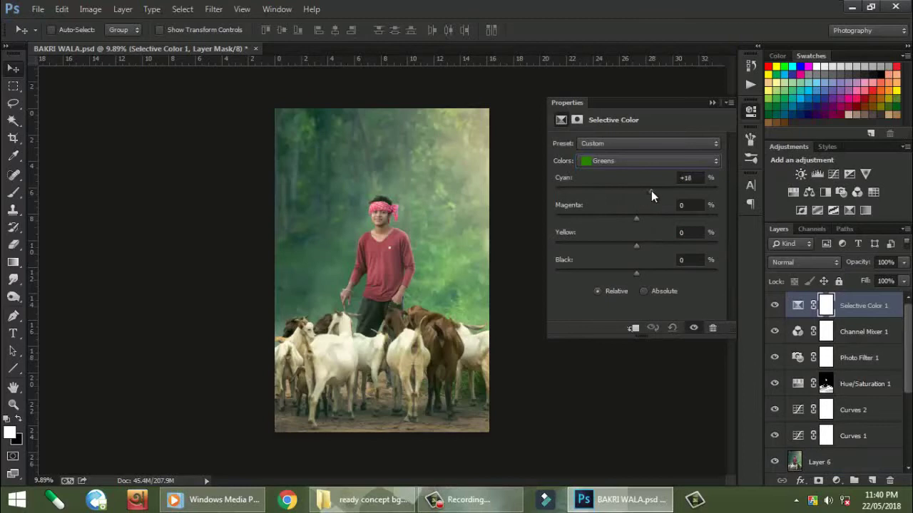
left_click_drag(641, 272, 607, 277)
Set the Blues to Cyan -60 and Black -64
left_click(628, 160)
left_click(606, 228)
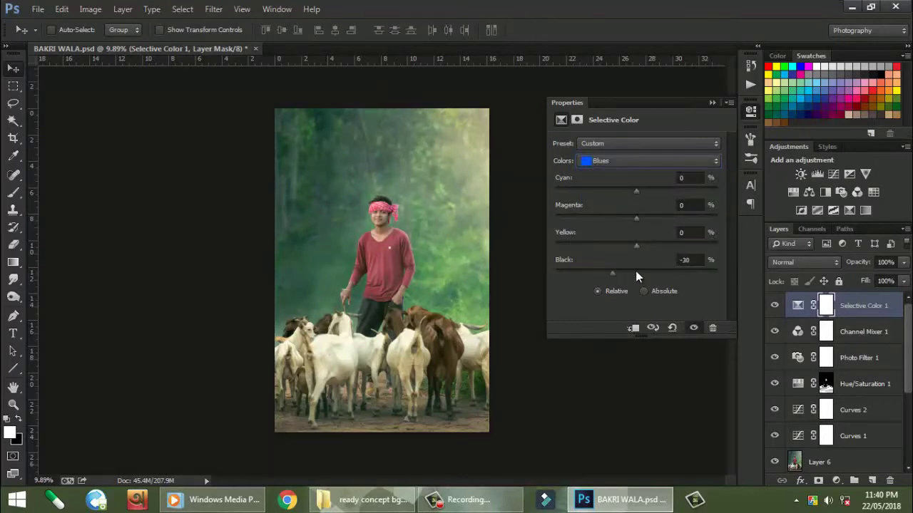
left_click_drag(607, 271, 585, 272)
left_click_drag(636, 191, 667, 193)
Set the Reds to Cyan +19 and Black +3
left_click(621, 158)
left_click_drag(635, 271, 628, 270)
left_click(715, 102)
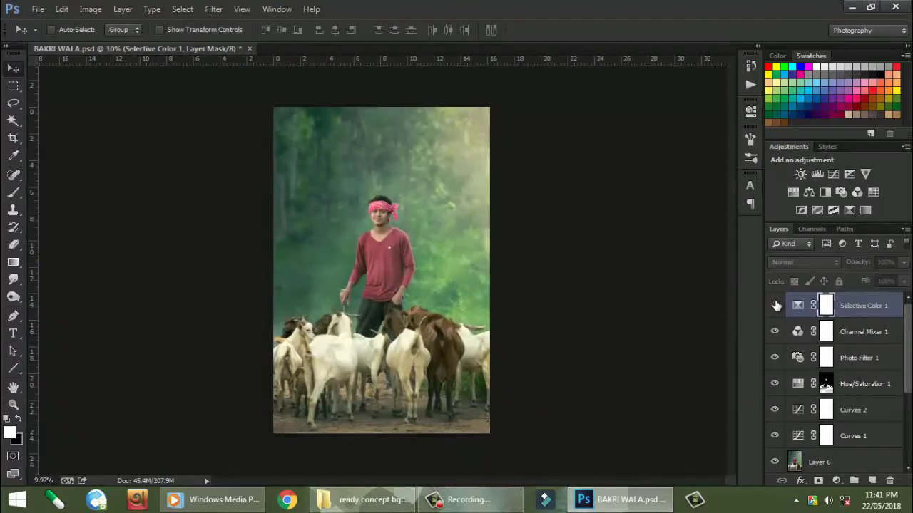
scroll(407, 246, "down", 2)
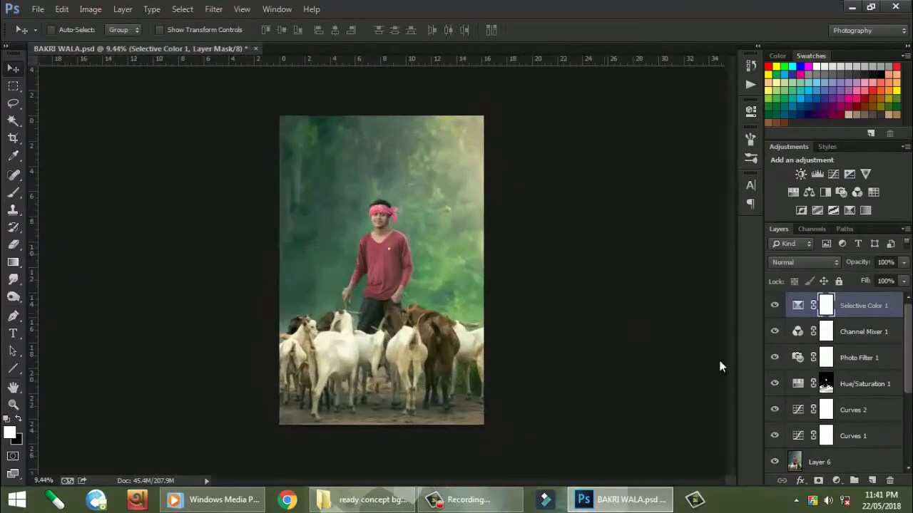
left_click(837, 481)
Add a Color Lookup adjustment layer and browse its settings
left_click(815, 392)
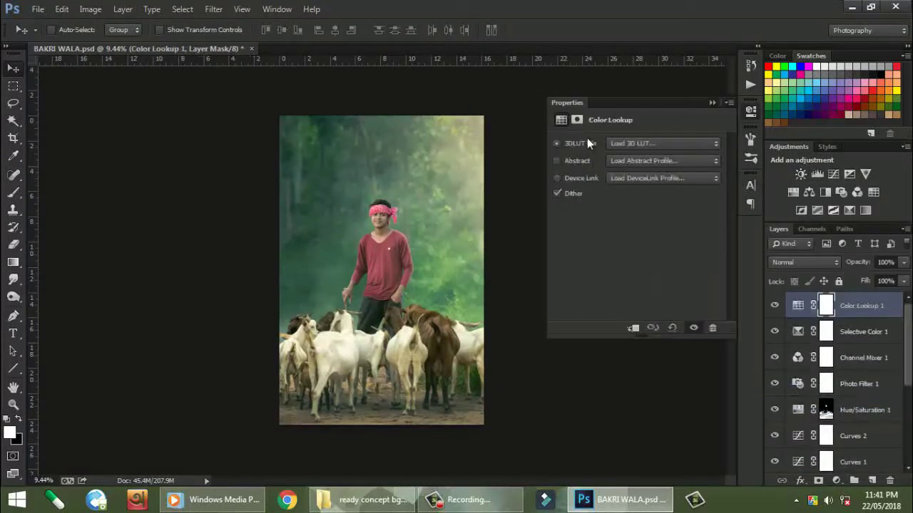
scroll(648, 144, "down", 1)
scroll(648, 144, "down", 2)
scroll(648, 144, "down", 1)
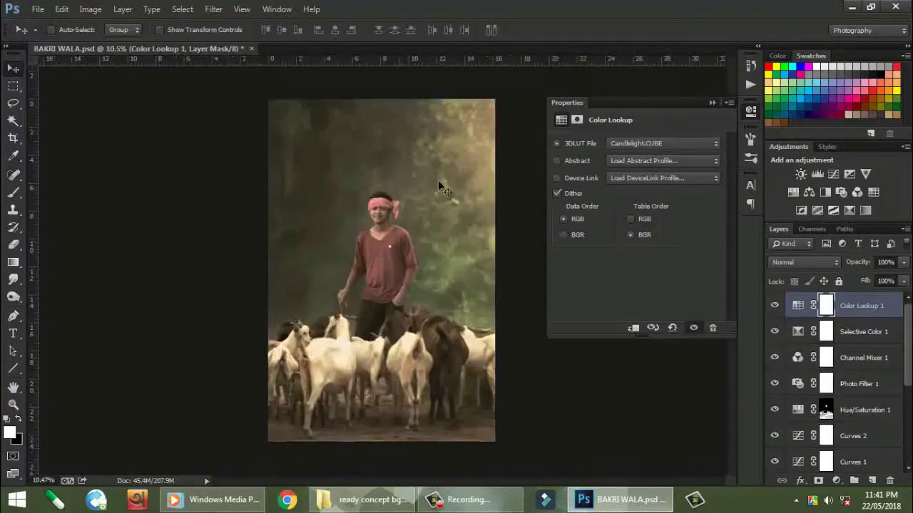
scroll(648, 144, "down", 1)
scroll(642, 140, "down", 1)
scroll(643, 139, "down", 1)
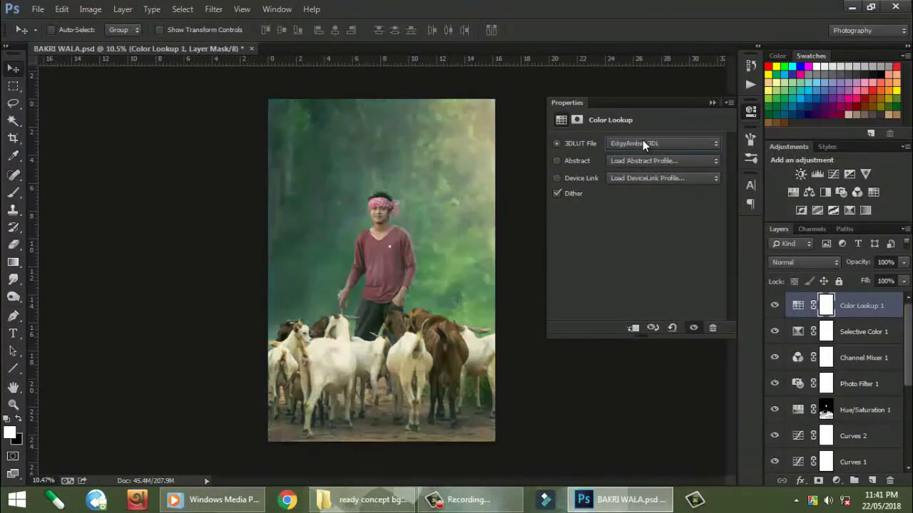
scroll(642, 140, "down", 1)
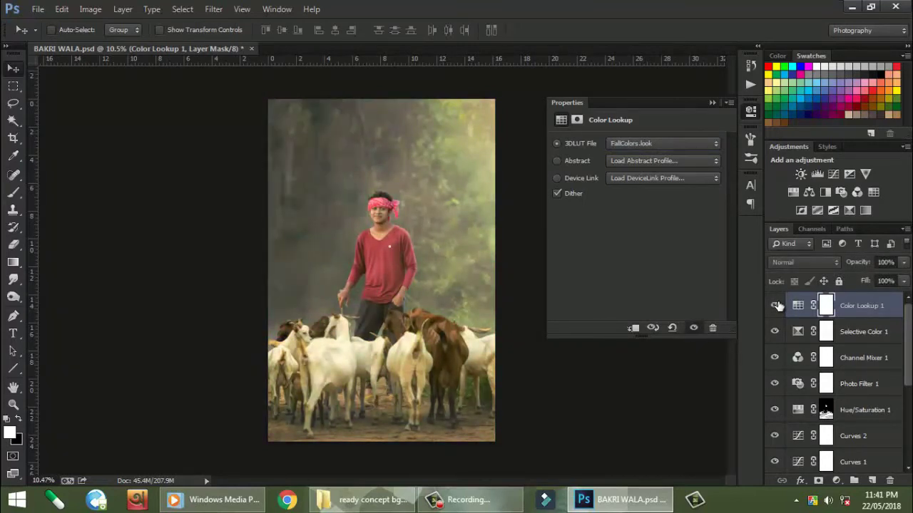
scroll(418, 204, "down", 1)
Apply the FoggyNight.3DL lookup table to the Color Lookup layer
left_click(641, 143)
left_click(628, 260)
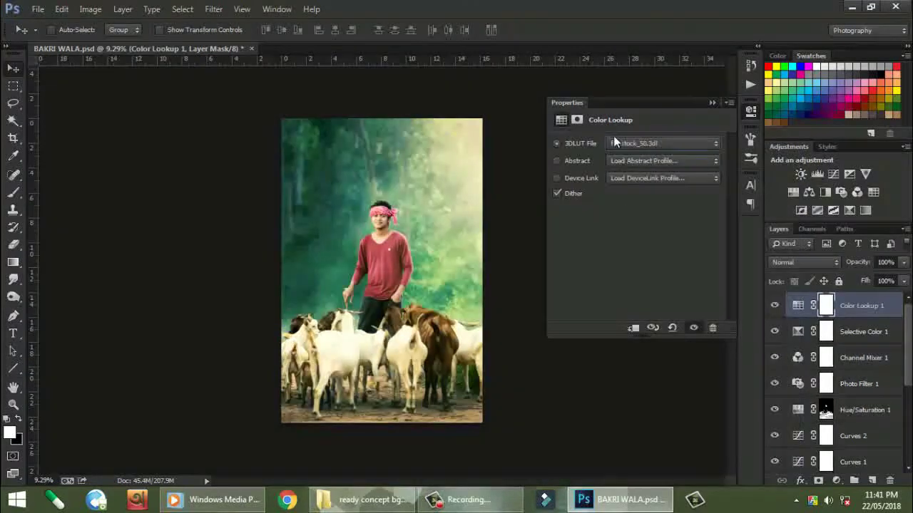
scroll(613, 141, "down", 1)
scroll(412, 169, "down", 1)
scroll(412, 169, "up", 1)
scroll(411, 169, "down", 1)
scroll(411, 169, "up", 1)
left_click(749, 143)
Lower the Color Lookup layer to 49% opacity and add empty Layer 7 on top
left_click(903, 262)
left_click_drag(904, 278, 867, 282)
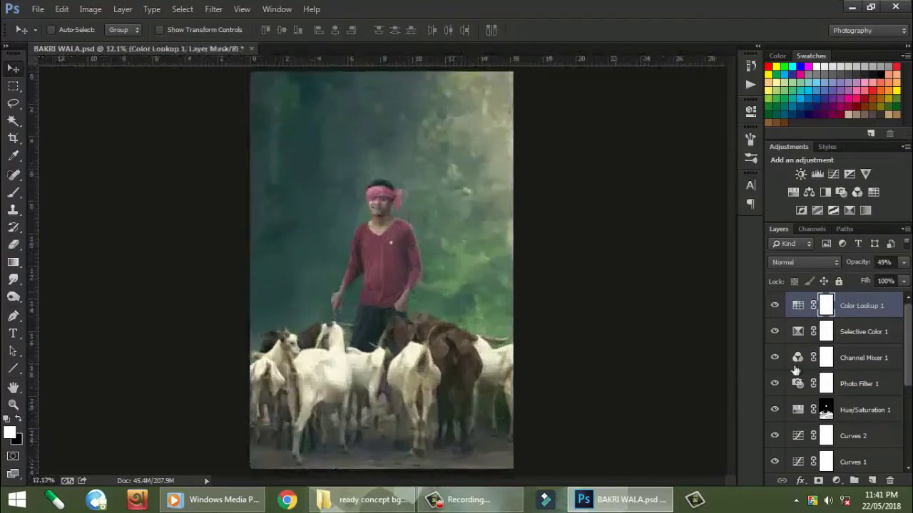
left_click(870, 480)
Switch to the Polygonal Lasso and try a first ray outline, then discard it
left_click_drag(13, 103, 46, 106)
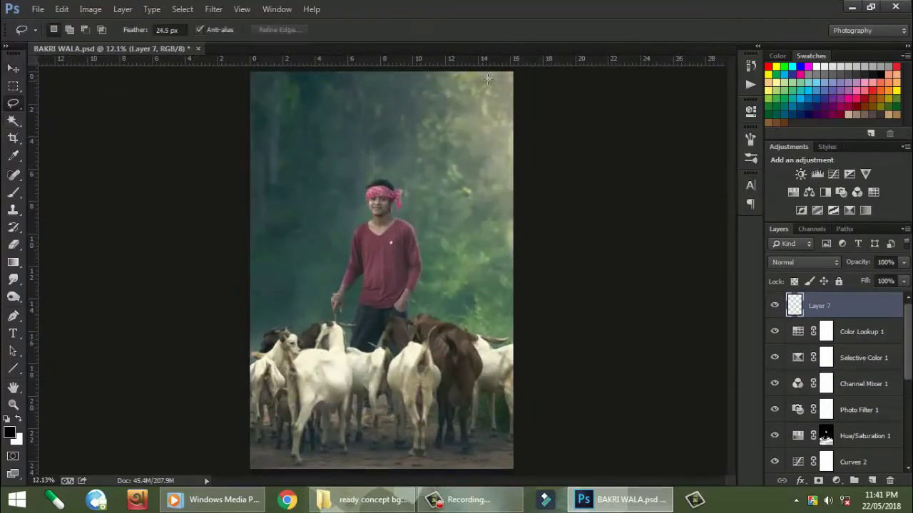
left_click_drag(312, 173, 396, 169)
left_click(413, 197)
left_click_drag(13, 102, 44, 116)
left_click(488, 74)
left_click(343, 124)
left_click(477, 103)
left_click(288, 176)
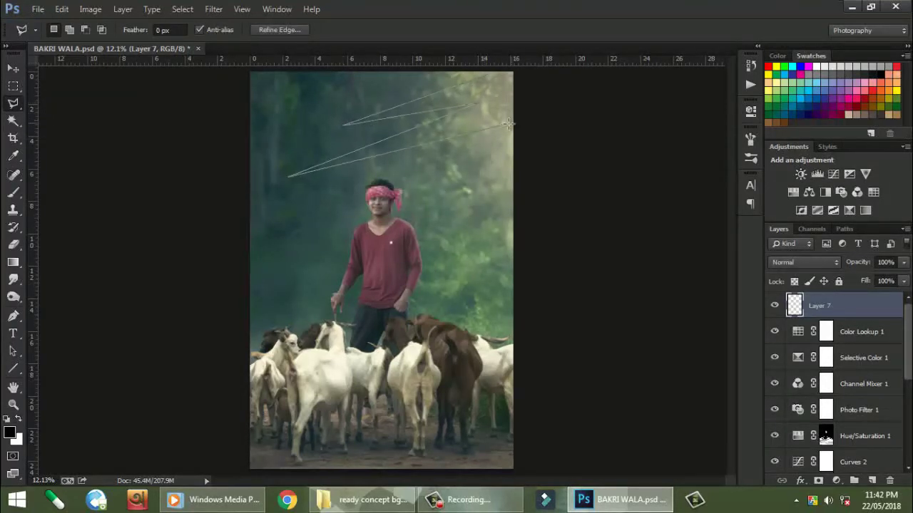
left_click(503, 140)
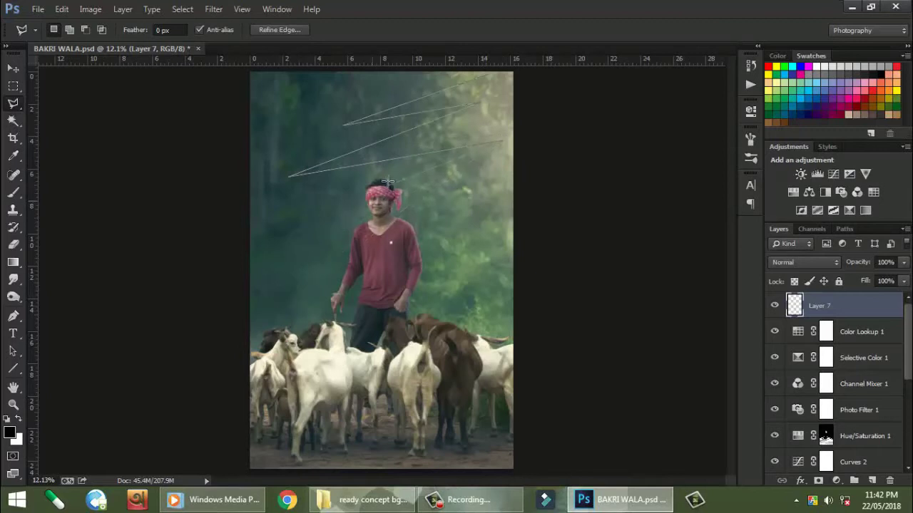
key("BackSpace")
key("BackSpace")
key("BackSpace")
key("Escape")
Outline light-ray wedges fanning from the top-right corner toward the goats into a closed selection
left_click(497, 74)
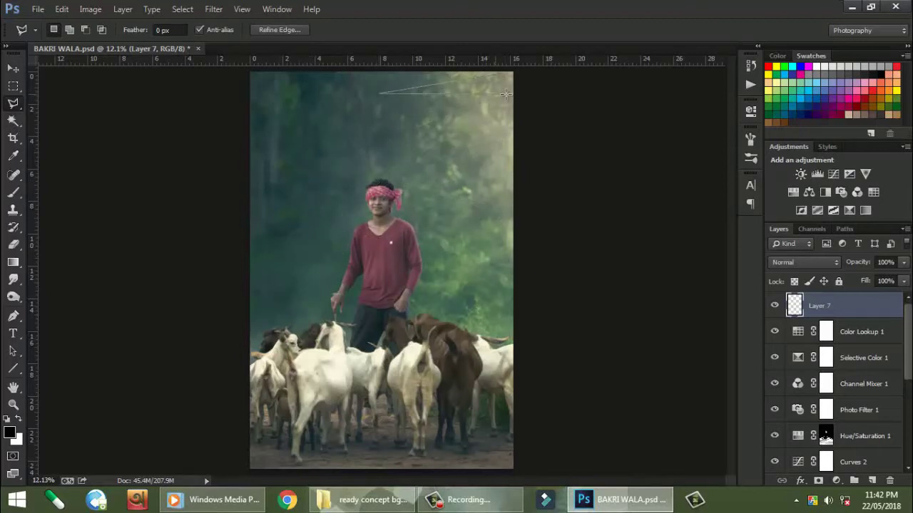
left_click(275, 259)
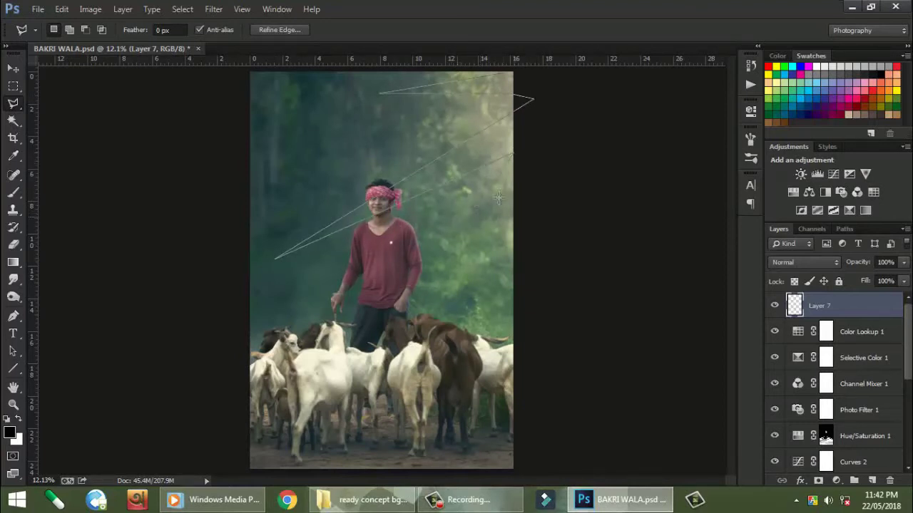
left_click(535, 284)
left_click(311, 282)
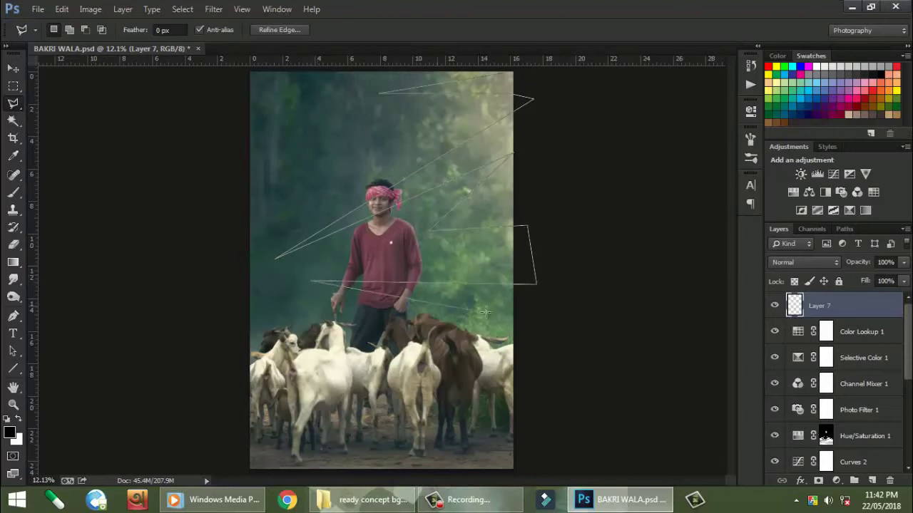
key("BackSpace")
key("BackSpace")
key("BackSpace")
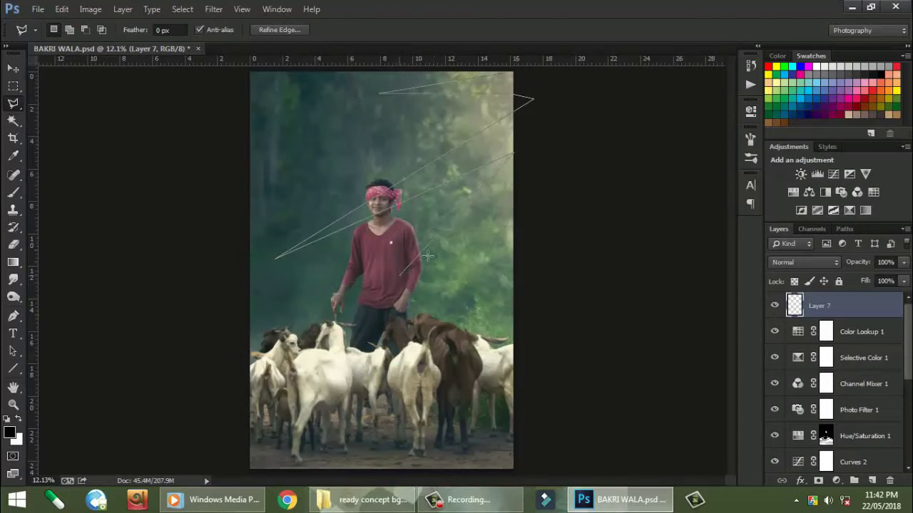
left_click(516, 201)
left_click(361, 436)
left_click(512, 254)
left_click(474, 403)
left_click(527, 296)
left_click(532, 74)
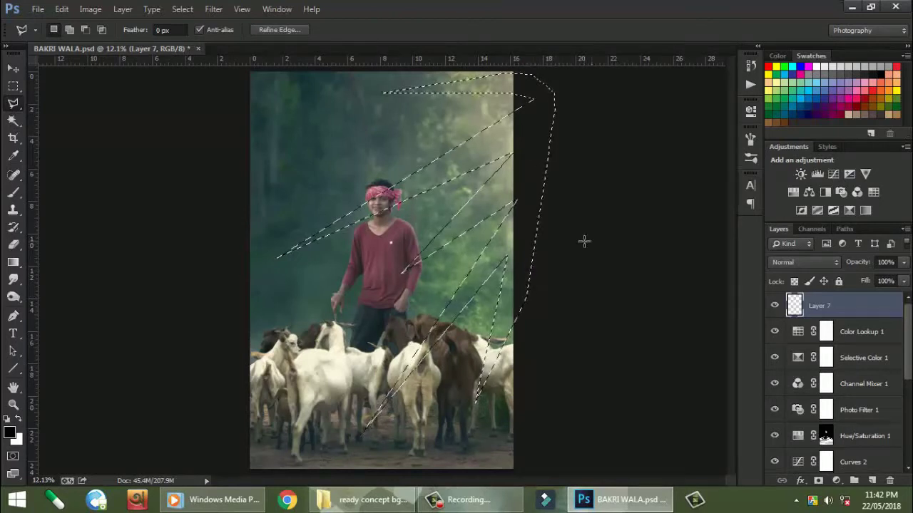
Fill the ray selection with white, deselect, and set Layer 7 to Screen blending
key("alt+BackSpace")
key("ctrl+BackSpace")
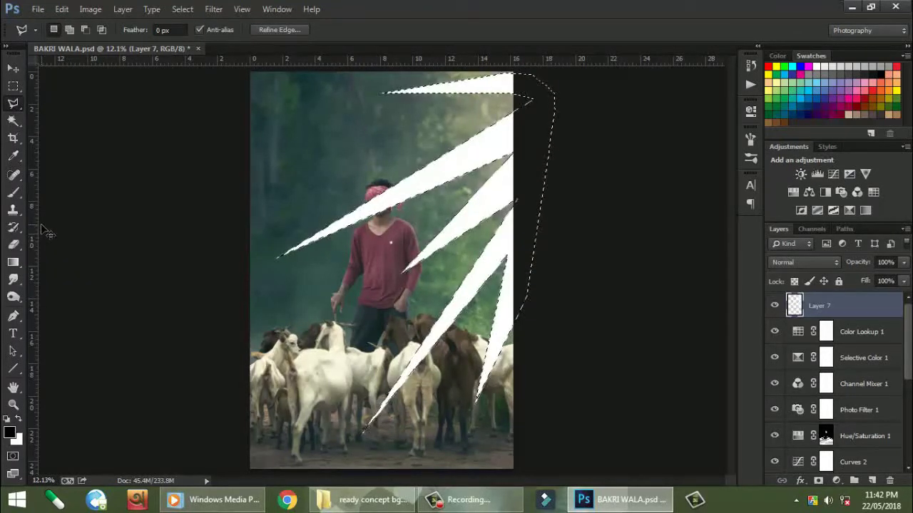
key("ctrl+d")
scroll(399, 254, "down", 1)
left_click(824, 262)
left_click(784, 109)
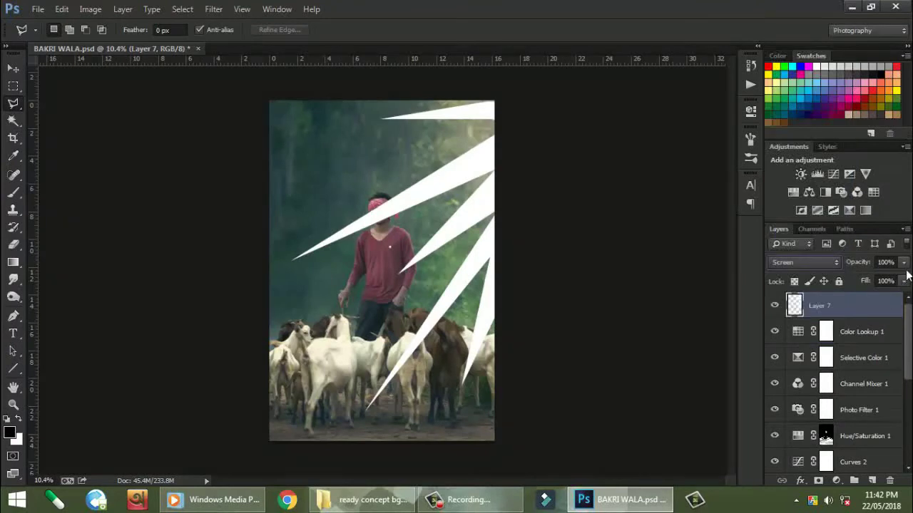
Lower Layer 7 to 12% opacity and apply a Gaussian Blur of radius 134.8
mouse_move(870, 266)
left_mouse_down()
mouse_move(831, 264)
mouse_move(867, 264)
left_mouse_up()
key("v")
left_click(213, 8)
left_click(429, 251)
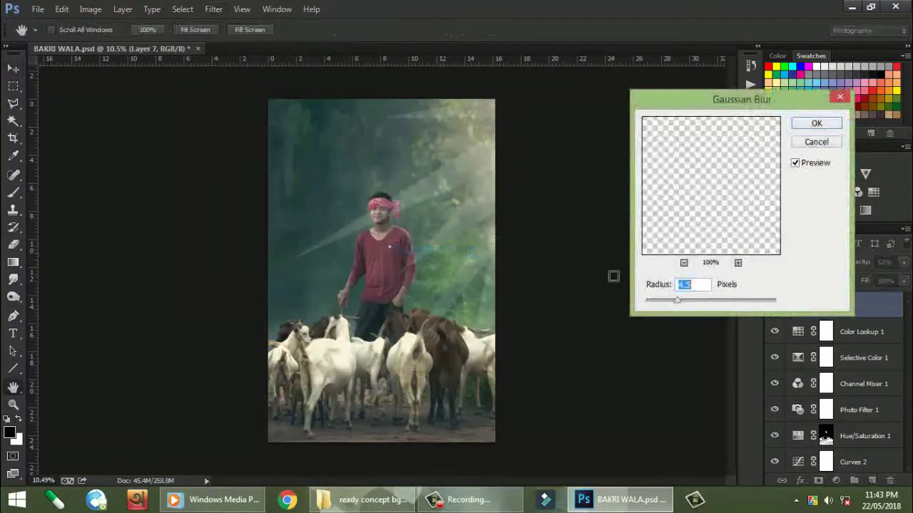
left_click_drag(725, 298, 737, 300)
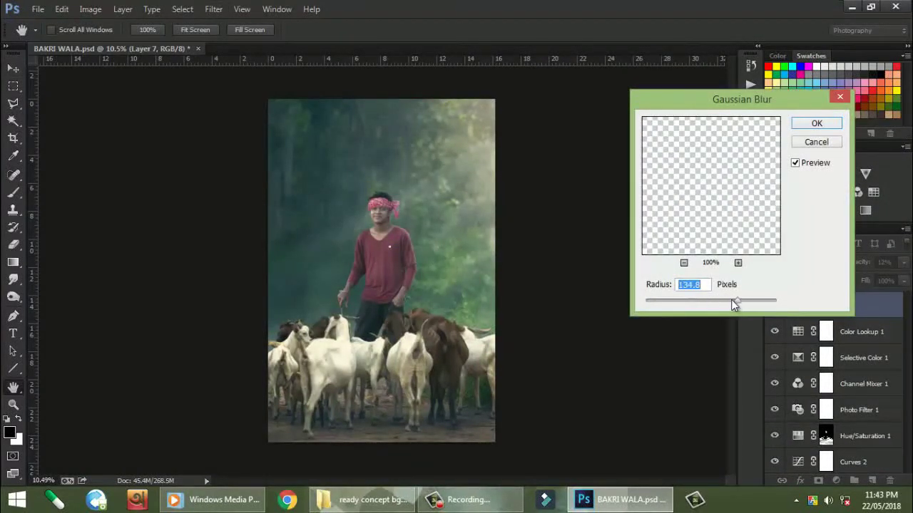
left_click(820, 126)
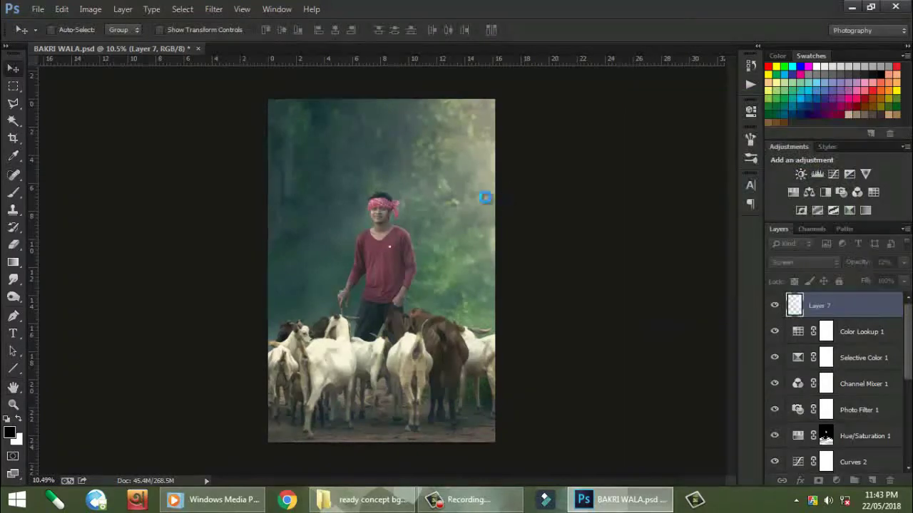
Raise Layer 7's opacity to brighten the glow
left_click_drag(862, 263, 874, 262)
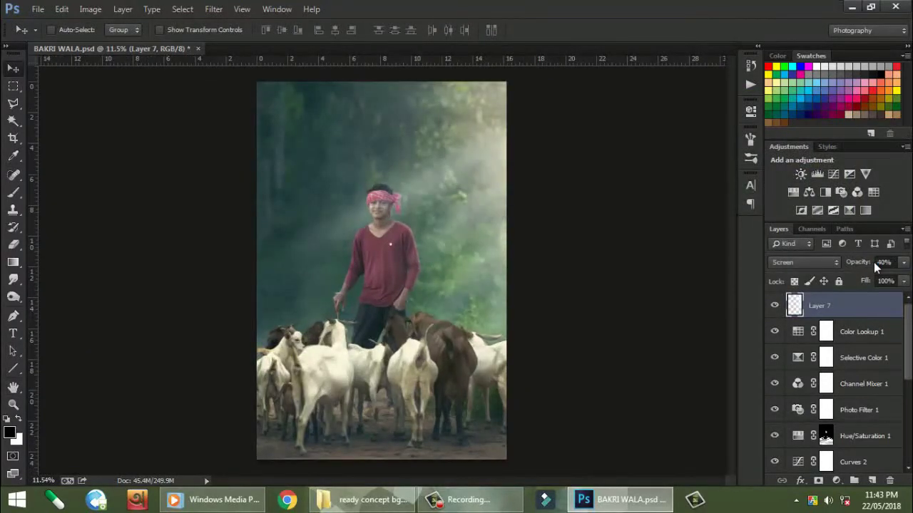
scroll(443, 188, "up", 2)
scroll(443, 188, "up", 1)
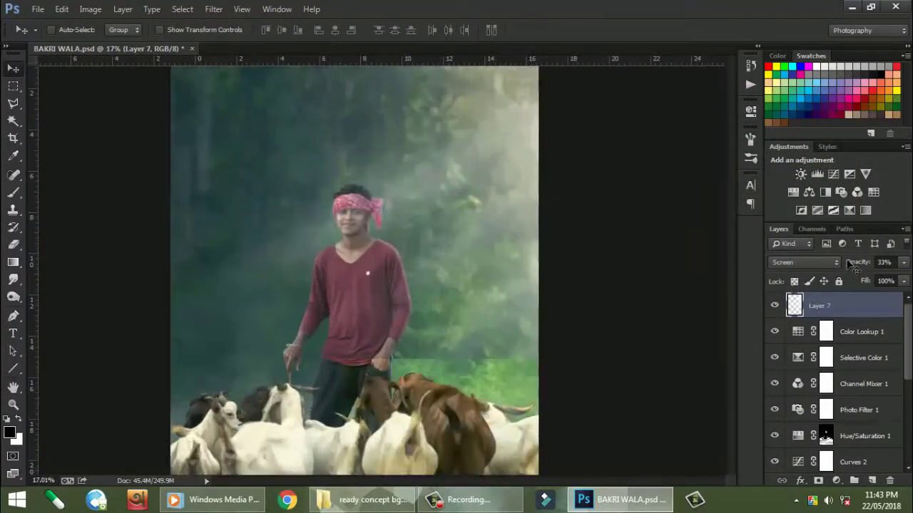
left_click_drag(845, 262, 852, 263)
scroll(546, 257, "down", 2)
Reapply Gaussian Blur to Layer 7 with a slightly softer radius
left_click(213, 8)
mouse_move(221, 157)
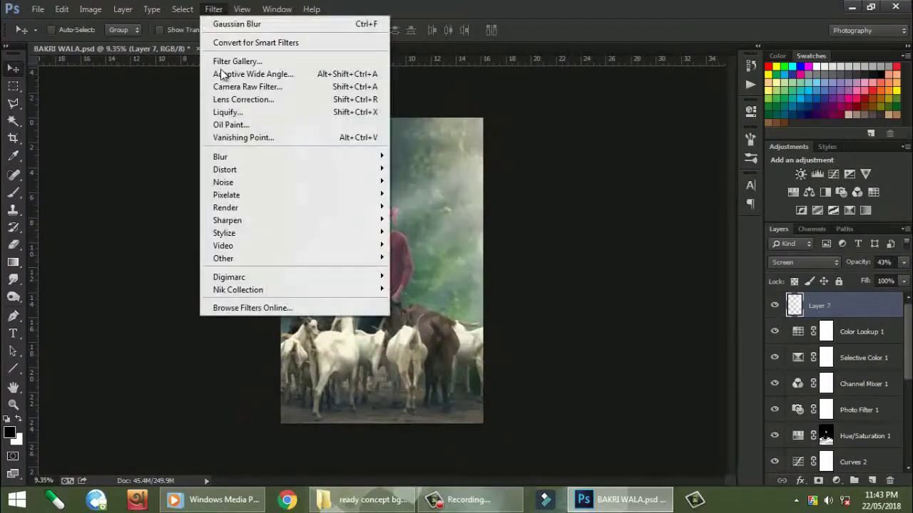
left_click(463, 258)
mouse_move(738, 301)
left_mouse_down()
mouse_move(727, 301)
mouse_move(735, 301)
left_mouse_up()
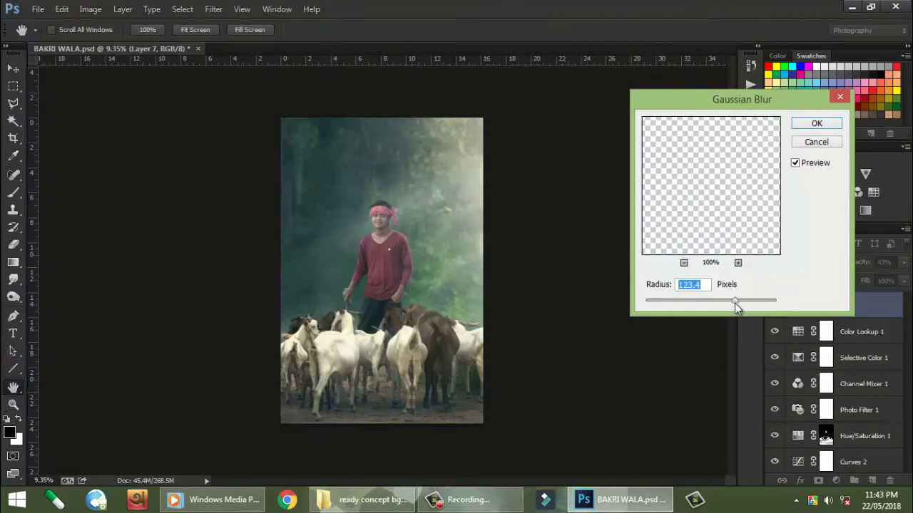
left_click(817, 125)
key("v")
scroll(388, 213, "down", 1)
scroll(388, 213, "up", 1)
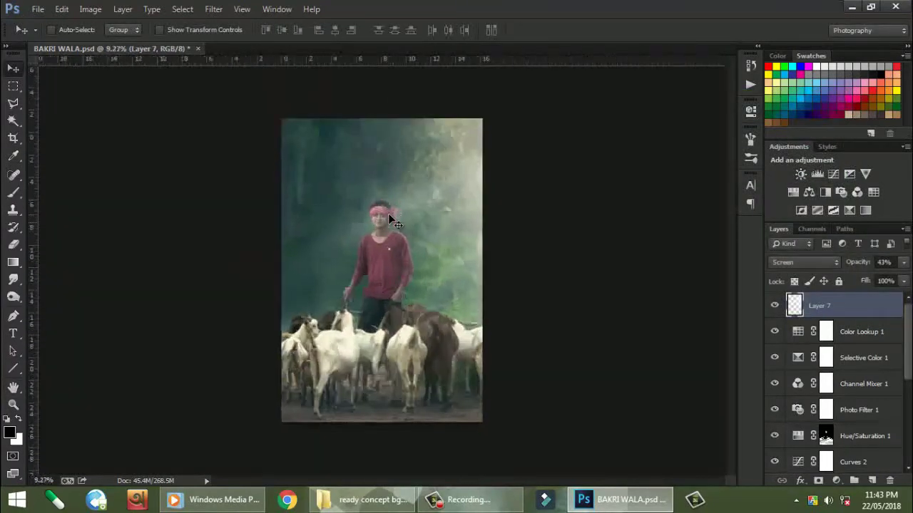
scroll(388, 214, "up", 3)
scroll(427, 219, "down", 2)
Add a white mask to Layer 7, load the man's selection, and set black as foreground
left_click(818, 481)
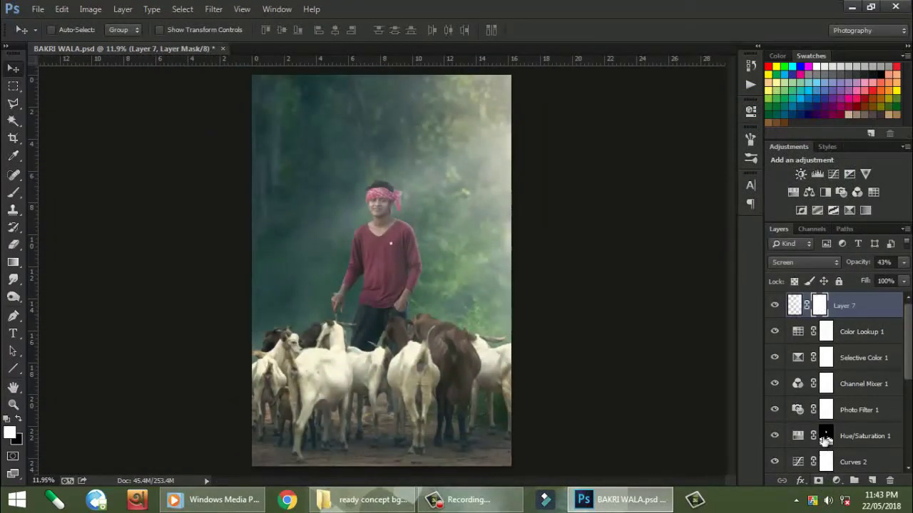
scroll(825, 440, "down", 3)
left_click(795, 464, "ctrl")
key("g")
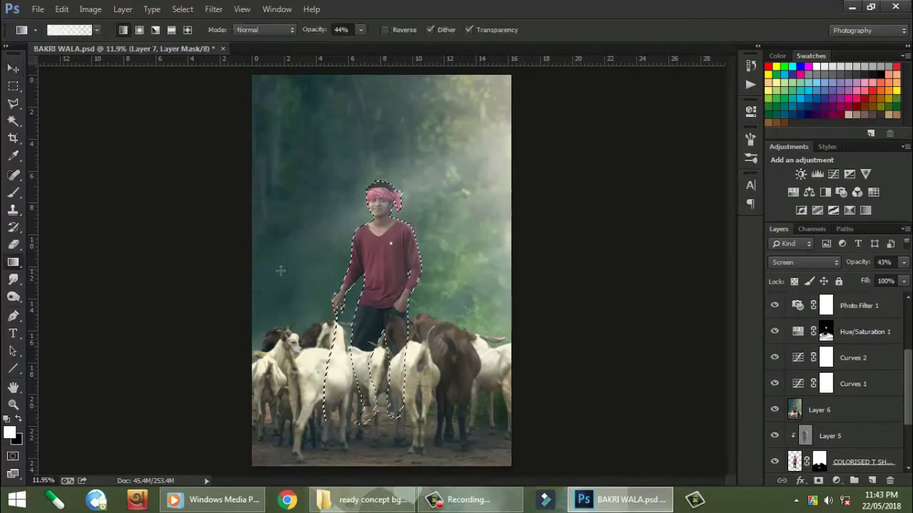
key("x")
scroll(427, 222, "down", 1)
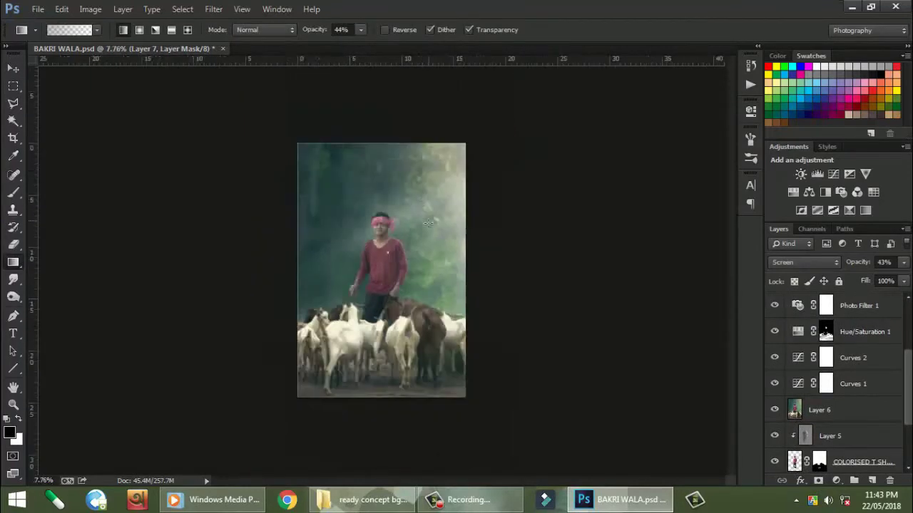
scroll(428, 223, "up", 2)
scroll(784, 342, "up", 3)
left_click(775, 305)
left_click(775, 308)
left_click(776, 308)
Set Layer 7 to 36% opacity, Color Lookup 1 to 63%, and select Layer 5
left_click_drag(864, 265, 829, 335)
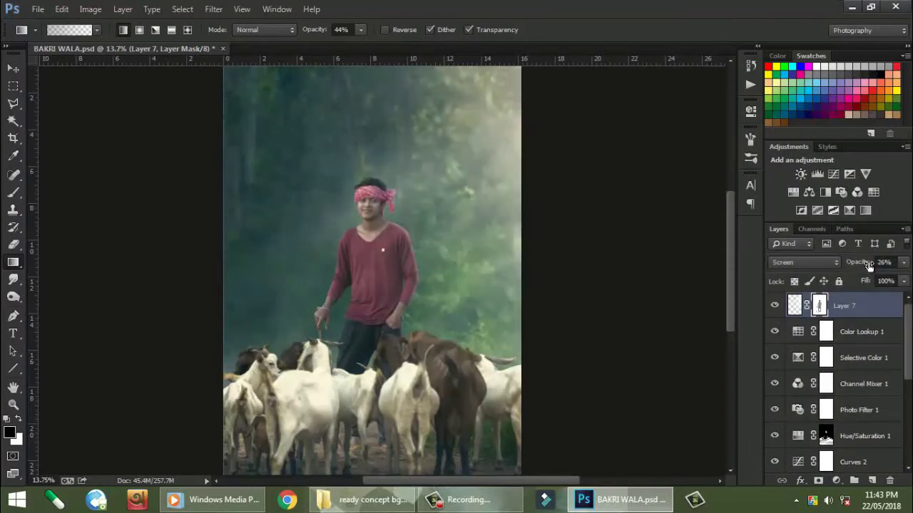
left_click(828, 333)
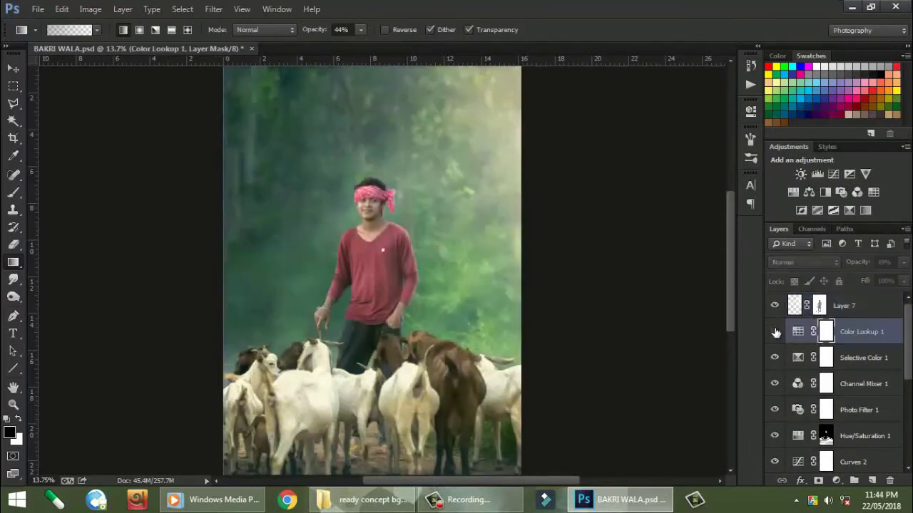
key("v")
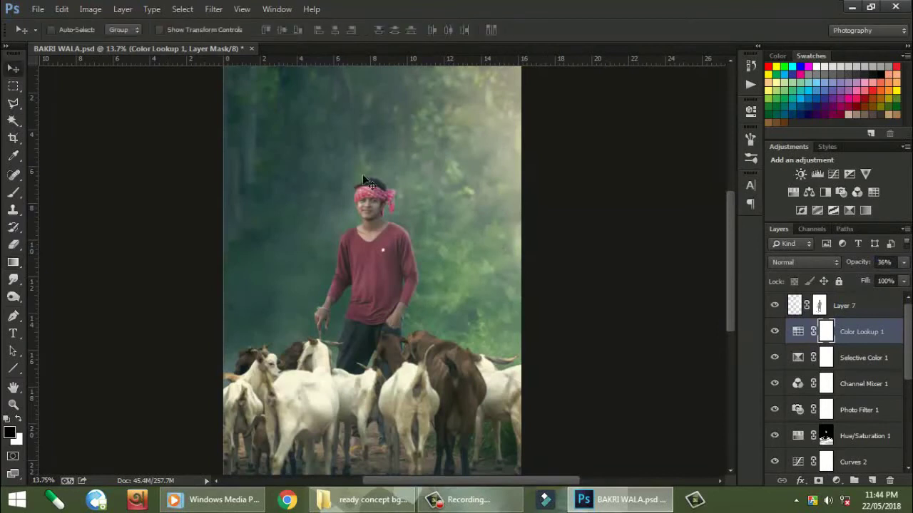
scroll(430, 224, "down", 3)
scroll(430, 223, "up", 1)
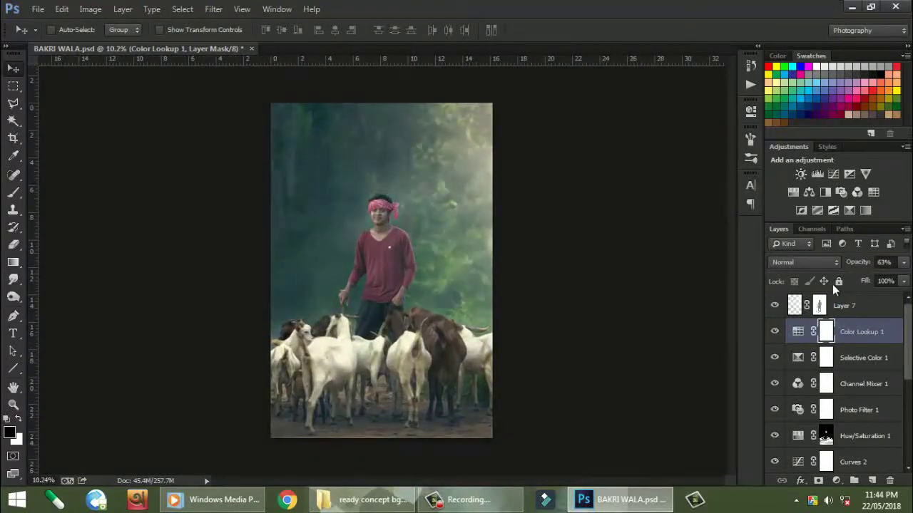
left_click(841, 306)
left_click_drag(855, 262, 871, 263)
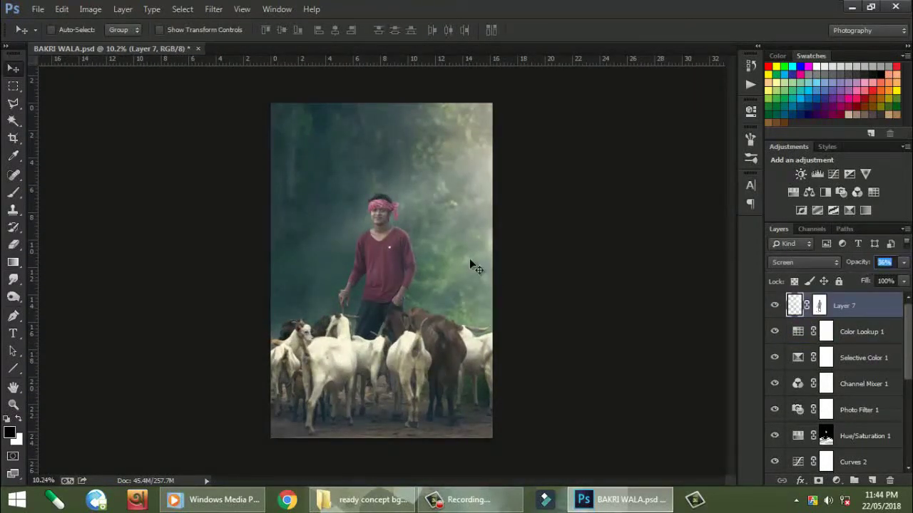
scroll(409, 222, "up", 3)
scroll(838, 433, "down", 3)
left_click(830, 437)
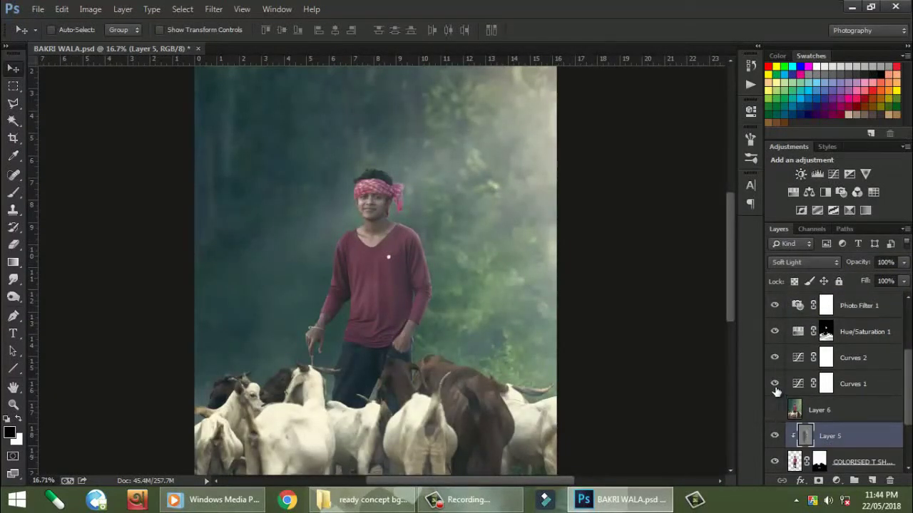
Choose the Dodge Tool and zoom in on the man's face and shirt
left_click(12, 305)
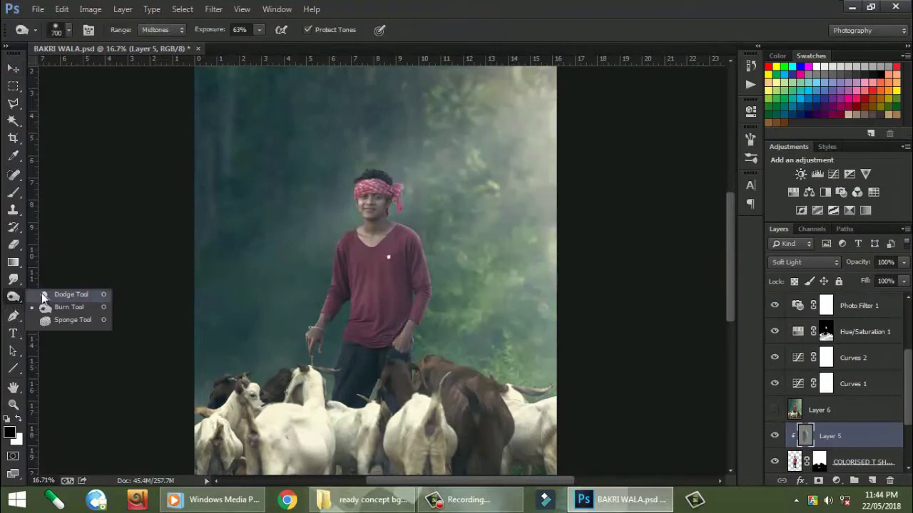
left_click(68, 295)
scroll(389, 173, "up", 2, "alt")
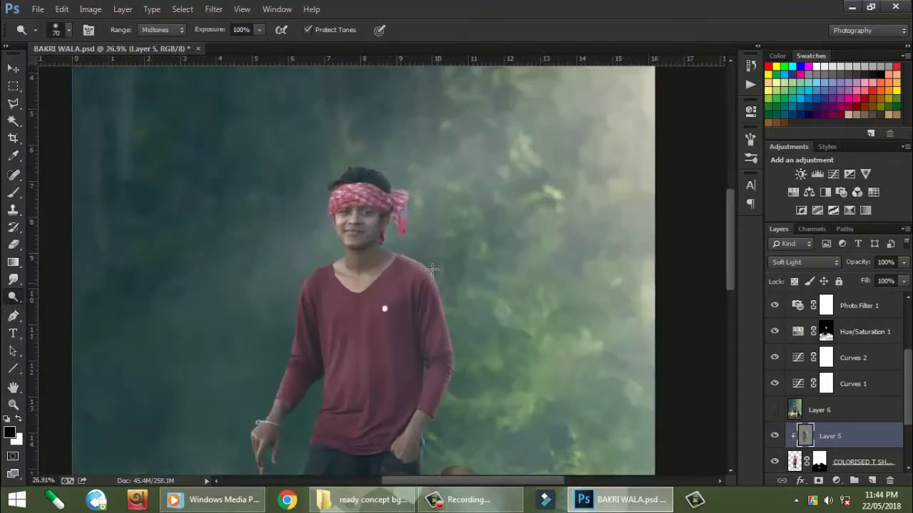
right_click(381, 246)
key("Escape")
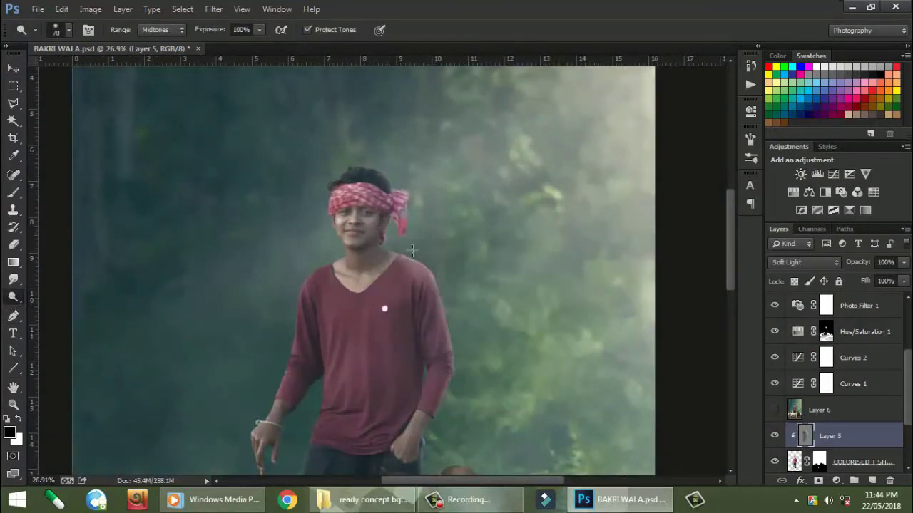
scroll(494, 341, "up", 1, "alt")
scroll(494, 342, "up", 2, "alt")
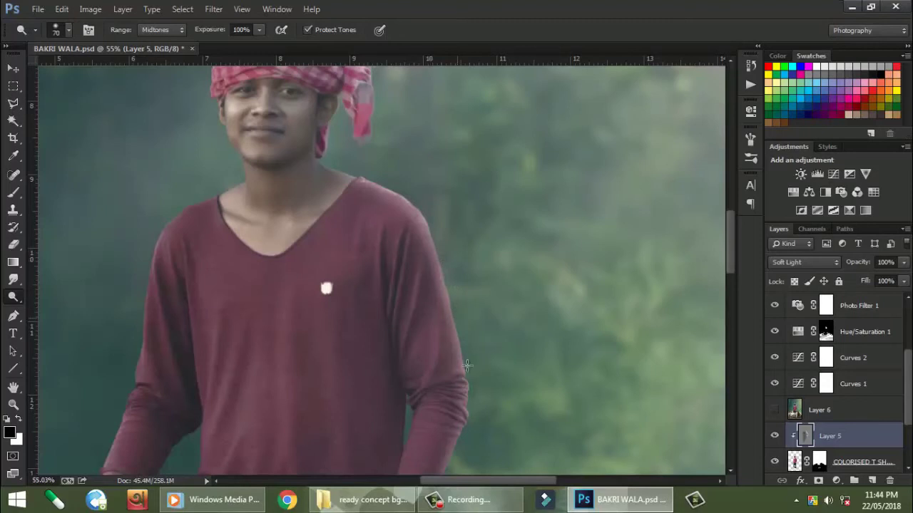
left_click_drag(467, 365, 422, 182)
left_click_drag(434, 145, 416, 250)
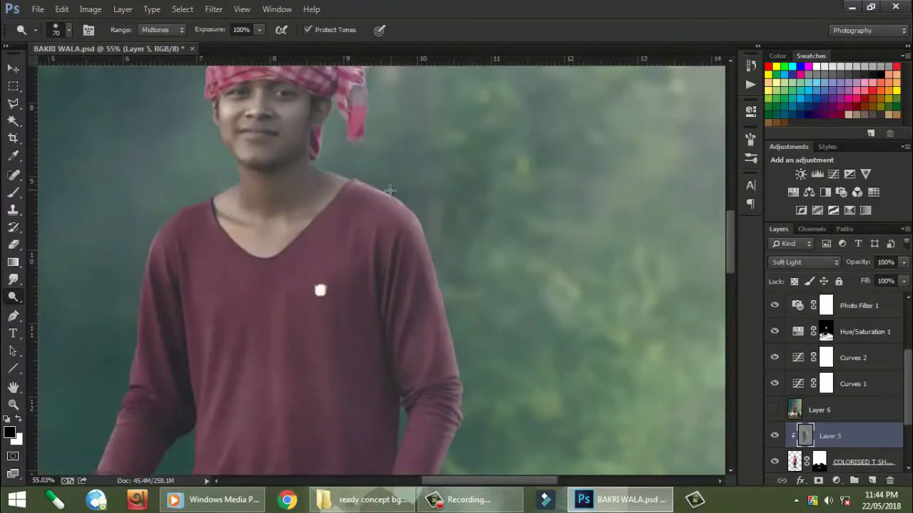
left_click_drag(457, 327, 392, 191)
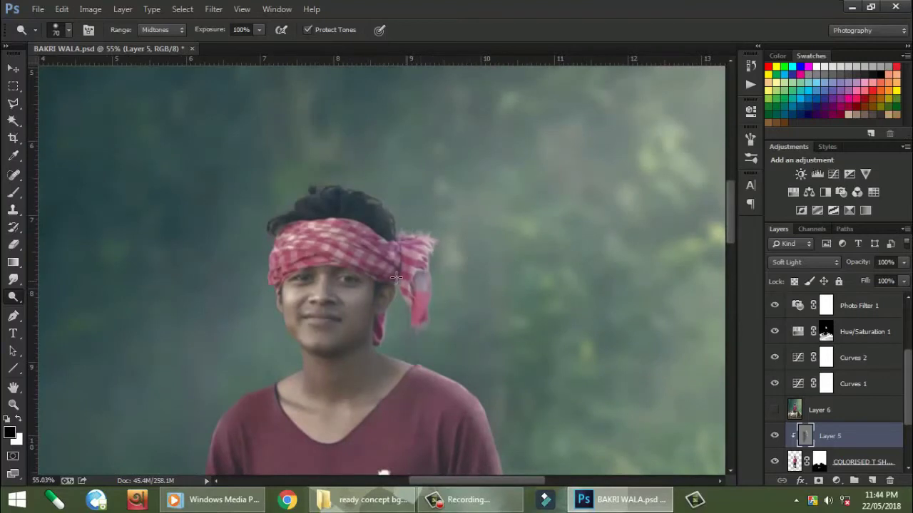
Set the dodge brush to size 146 and 75% exposure, then fit the image in view
right_click(314, 129)
double_click(464, 160)
type("146")
key("Return")
left_click_drag(200, 50, 171, 45)
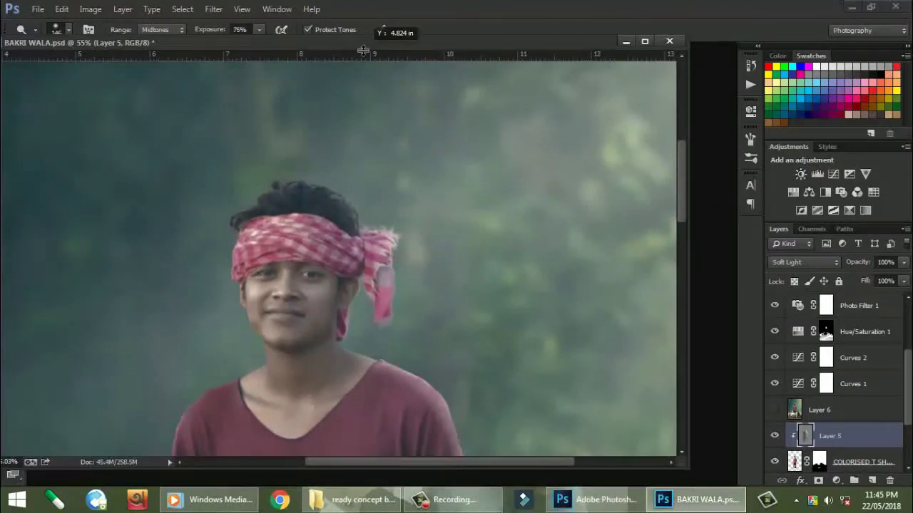
left_click_drag(337, 46, 382, 50)
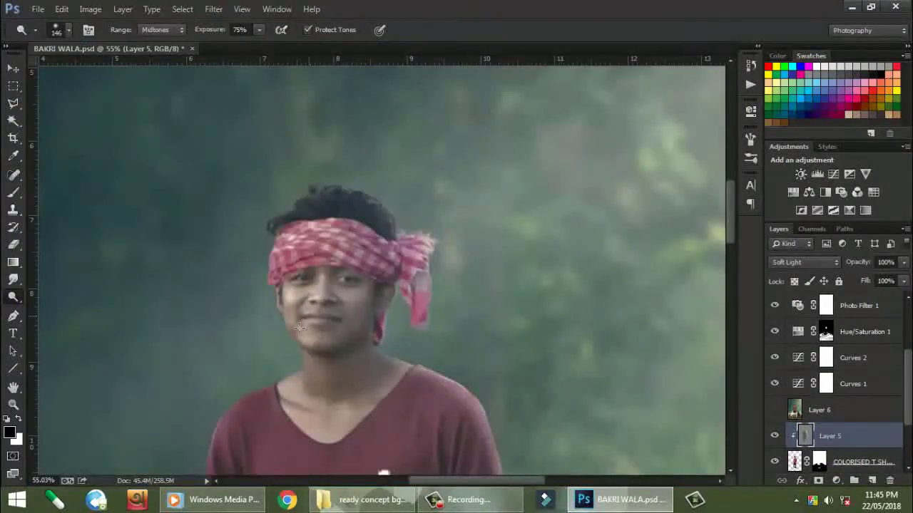
key("ctrl+0")
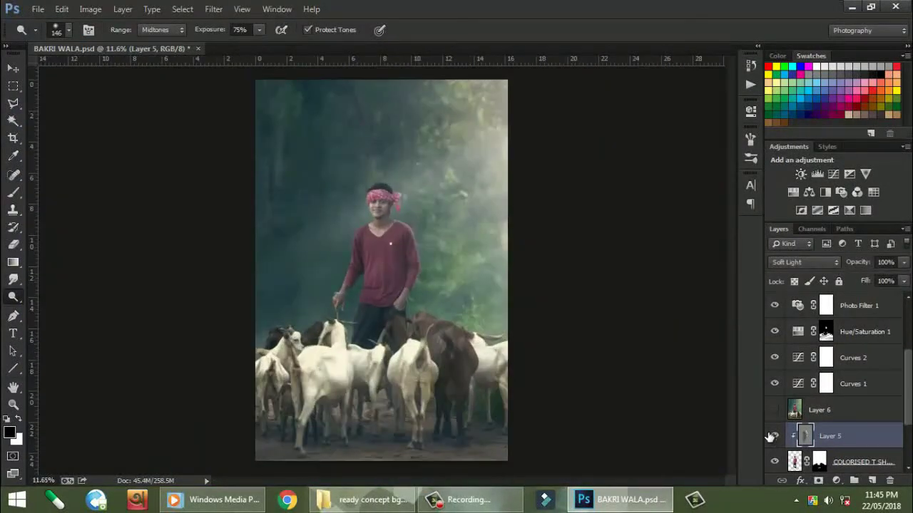
Toggle Layer 5's visibility to compare its dodging effect
left_click(775, 435)
left_click(775, 436)
key("v")
scroll(494, 265, "down", 2)
scroll(451, 274, "up", 1)
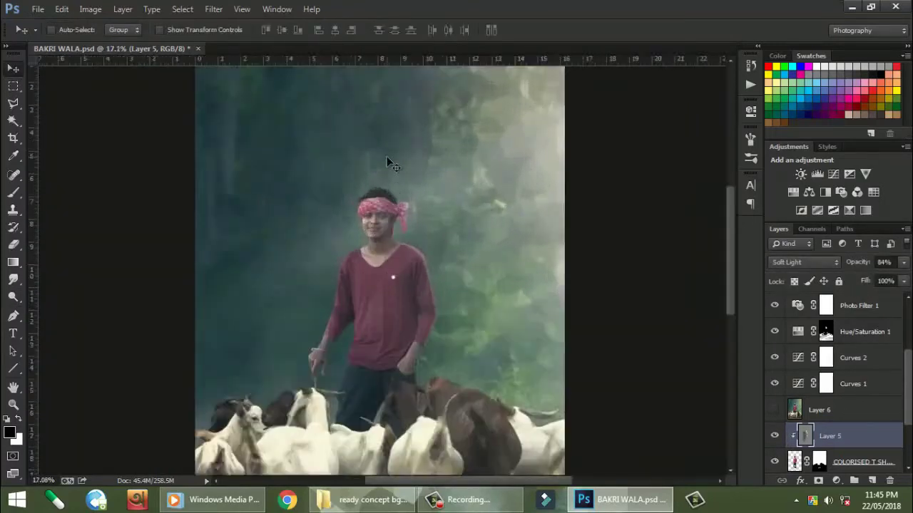
Lower Color Lookup 1 to 23% opacity and save the document
left_click(848, 339)
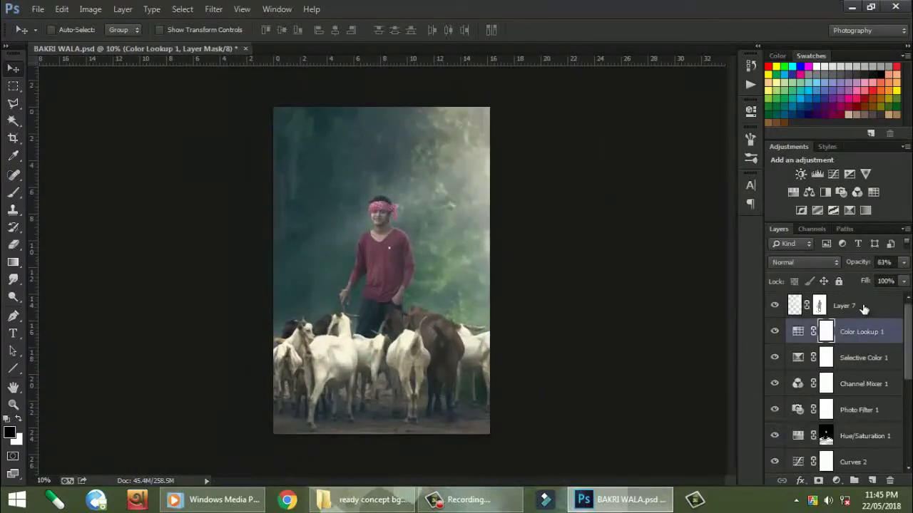
left_click(860, 265)
left_click(774, 332)
left_click(774, 331)
scroll(427, 252, "up", 1)
scroll(408, 205, "up", 2)
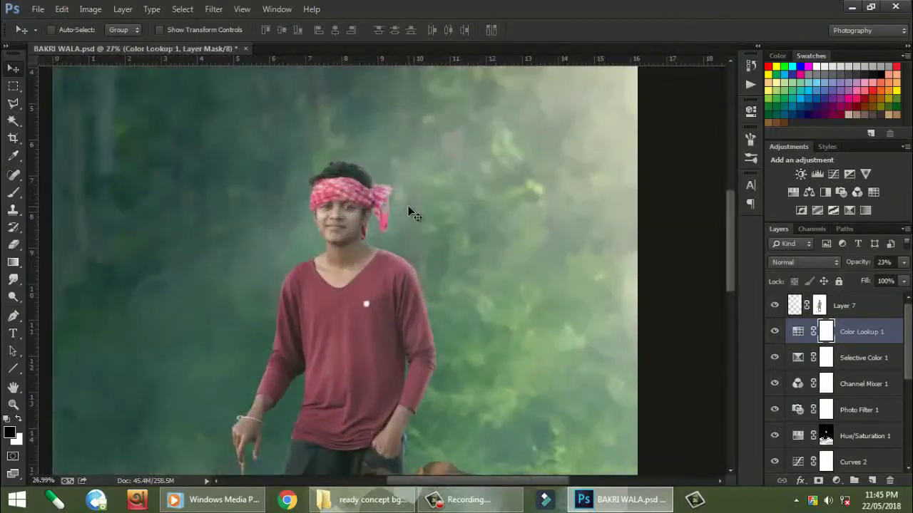
scroll(408, 205, "down", 3)
key("ctrl+s")
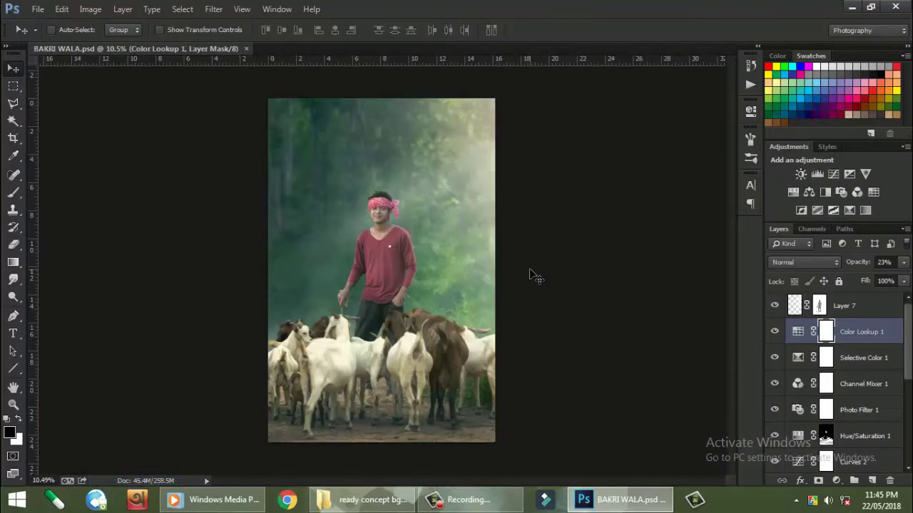
Select Layer 7 at the top and stamp all visible layers into a merged Layer 8
scroll(492, 249, "down", 2)
scroll(401, 171, "up", 4)
scroll(412, 180, "down", 5)
scroll(411, 181, "up", 2)
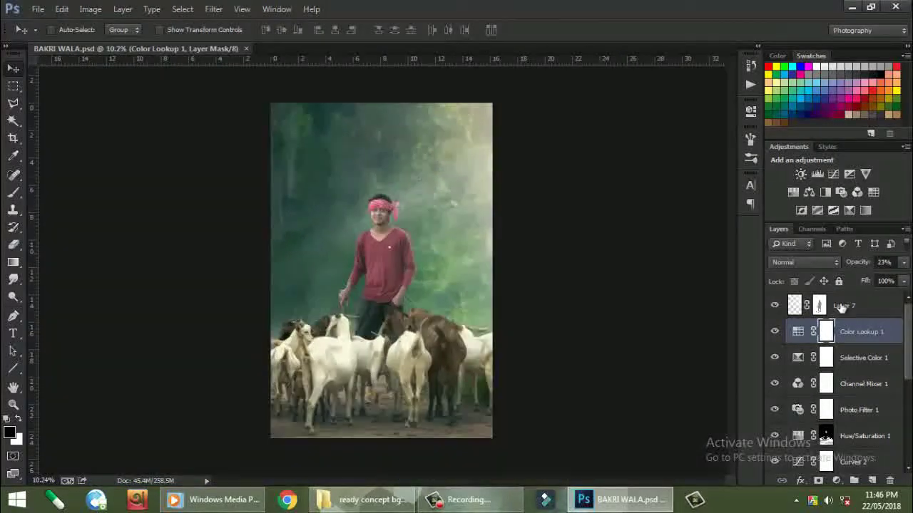
left_click(845, 305)
left_click(489, 503)
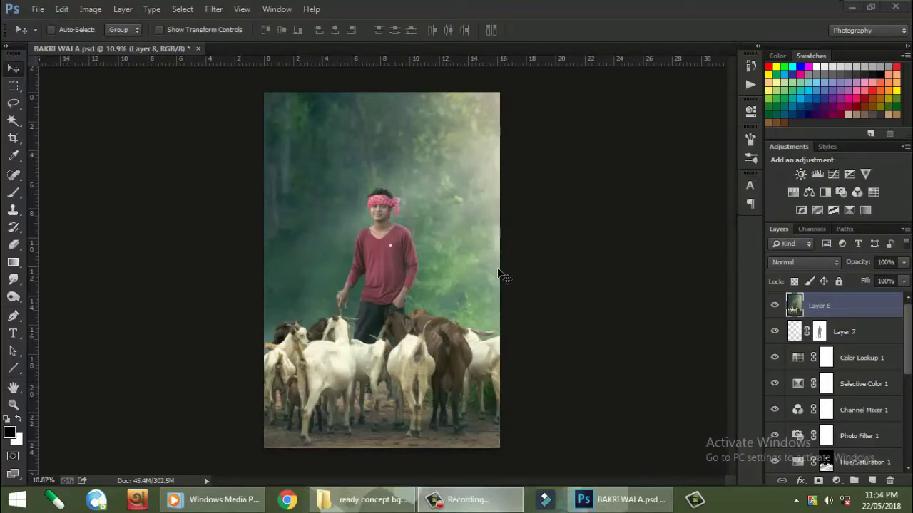
Delete the glow and adjustment layers between Layer 8 and Layer 6
scroll(411, 212, "down", 1)
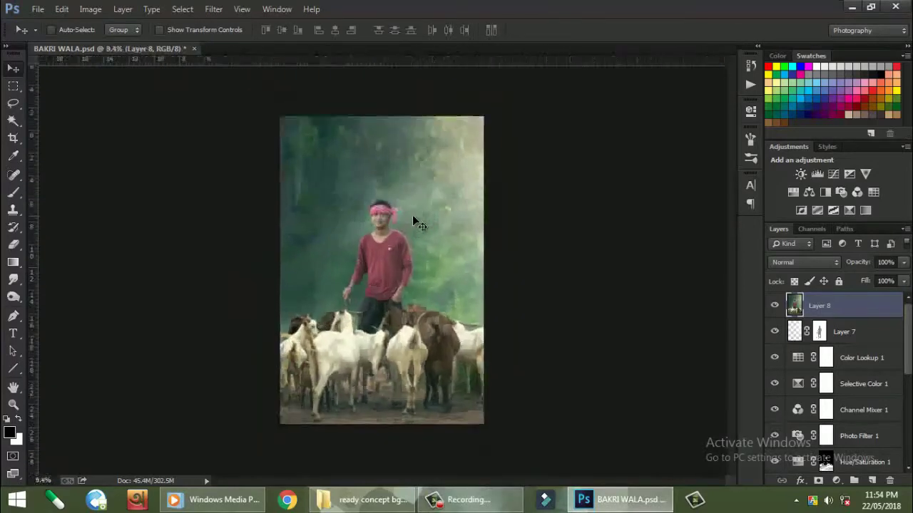
scroll(801, 412, "down", 1)
scroll(802, 412, "down", 5)
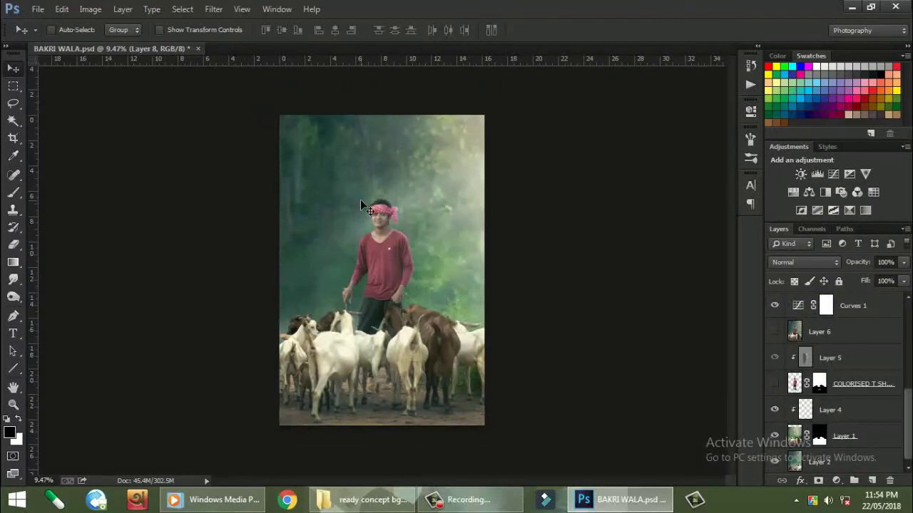
scroll(360, 201, "down", 1)
scroll(360, 201, "up", 2)
scroll(360, 201, "up", 1)
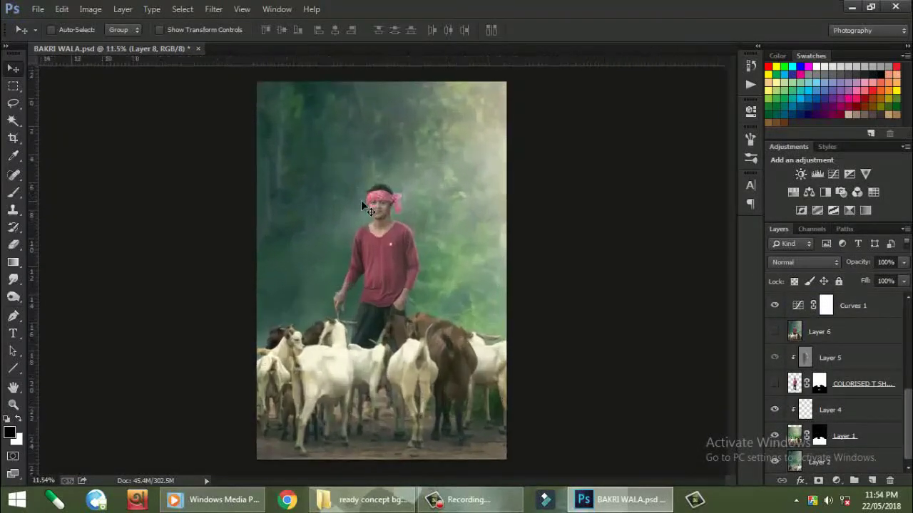
scroll(789, 380, "up", 4)
scroll(789, 380, "up", 2)
scroll(789, 380, "down", 6)
scroll(790, 380, "up", 3)
scroll(835, 348, "up", 3)
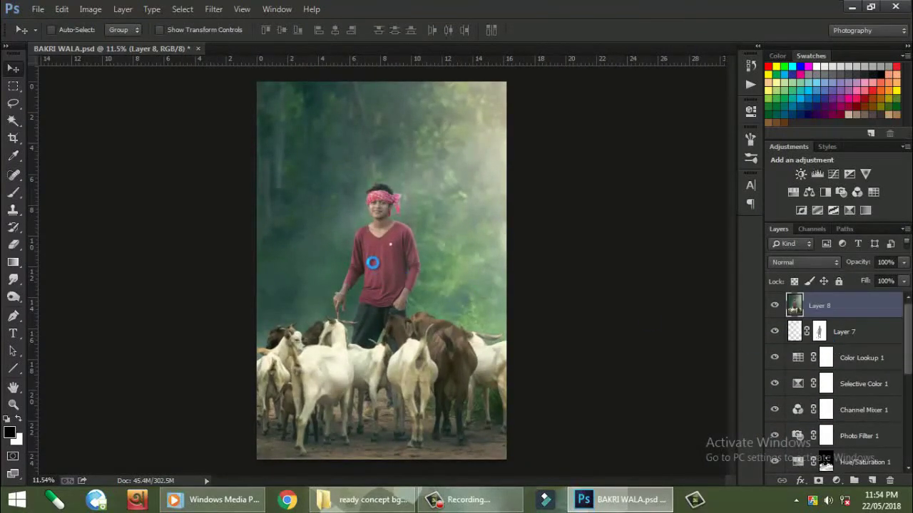
scroll(372, 261, "down", 2)
scroll(371, 258, "up", 2)
scroll(368, 255, "down", 1)
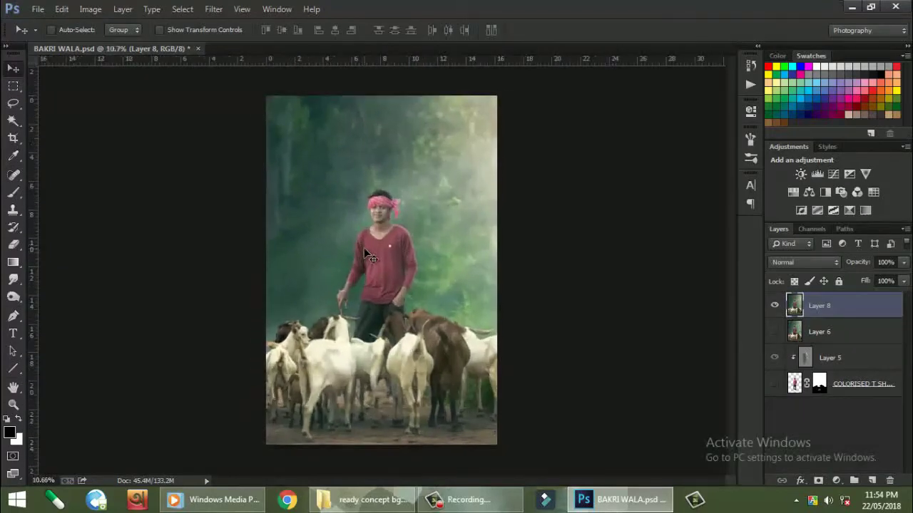
Open the Camera Raw Filter on Layer 8
left_click(214, 9)
left_click(261, 85)
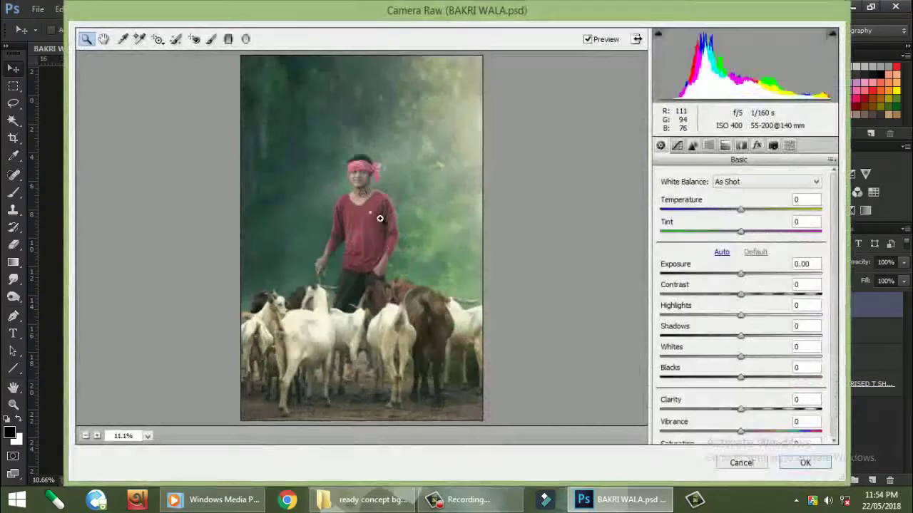
left_click(224, 501)
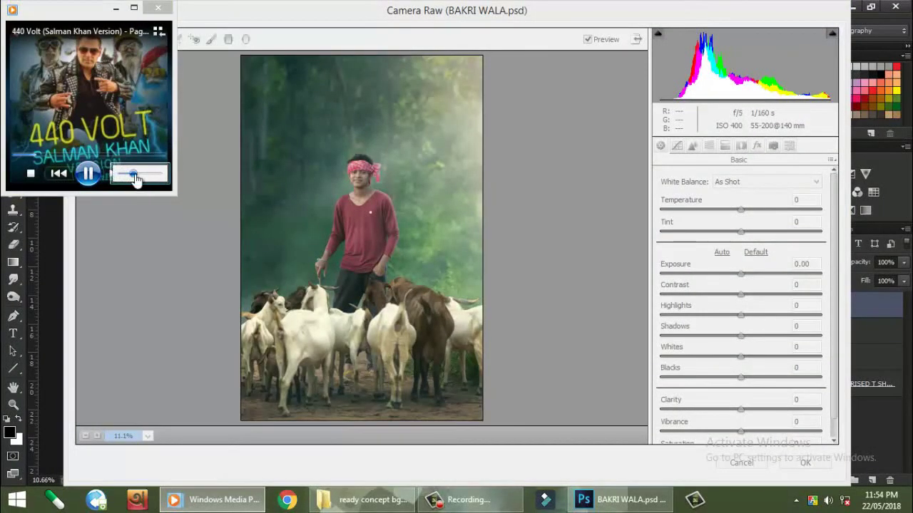
left_click(214, 499)
left_click(481, 245)
Fit the preview in view, add a Post Crop Vignetting amount, and apply it
right_click(481, 246)
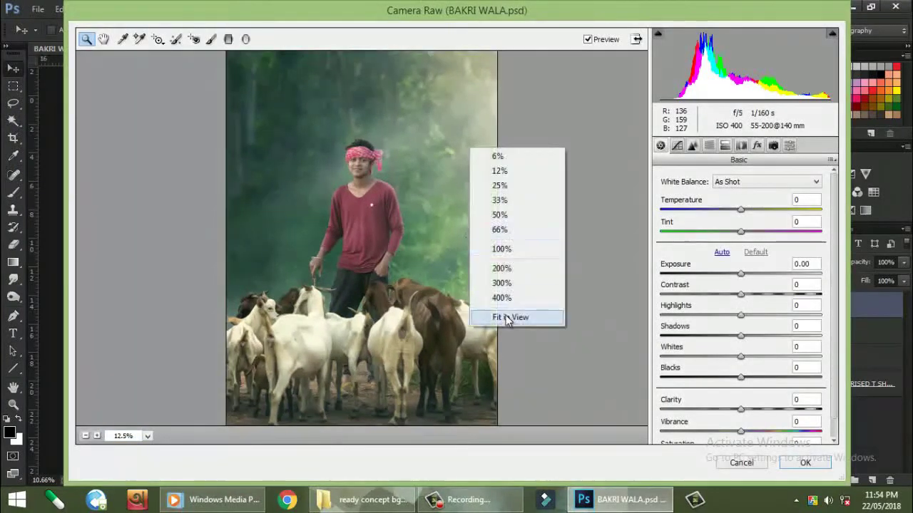
left_click(507, 319)
left_click(757, 146)
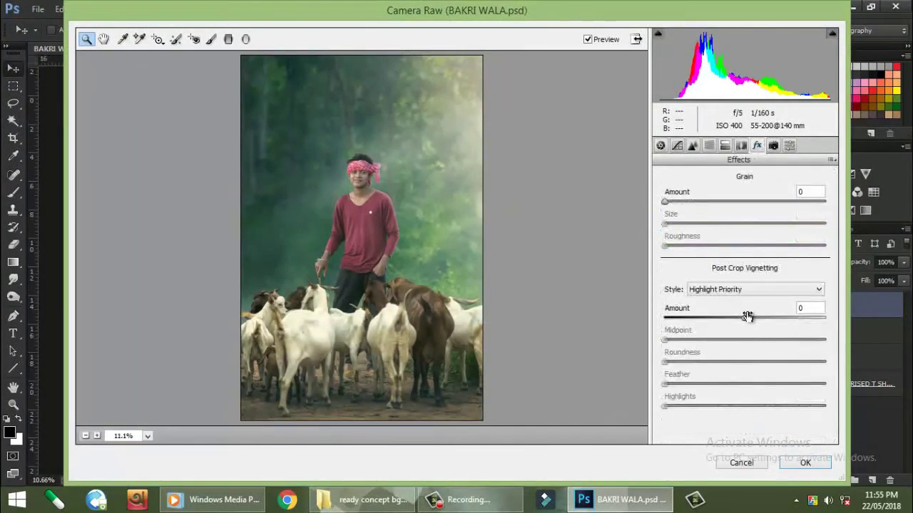
left_click_drag(747, 316, 742, 319)
left_click(806, 462)
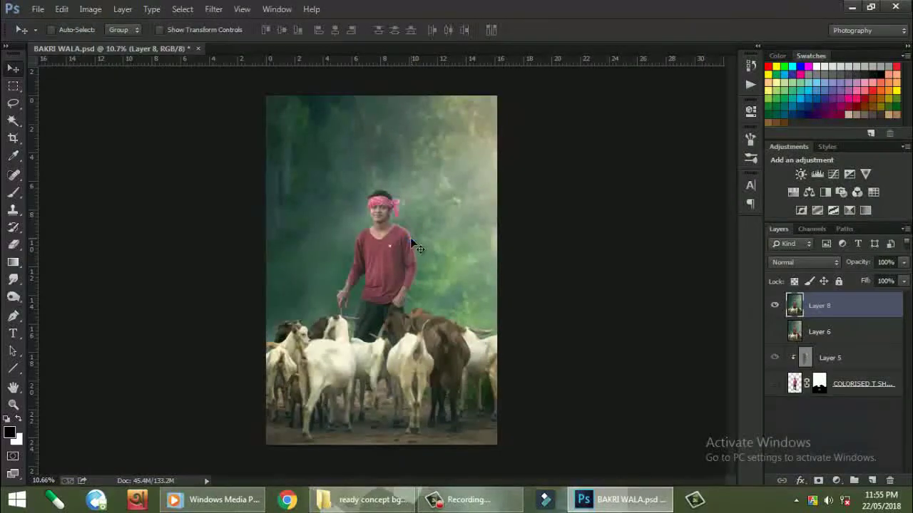
Toggle Layer 8 and Layer 6 visibility to compare the current result
scroll(371, 182, "up", 2)
scroll(371, 185, "up", 2)
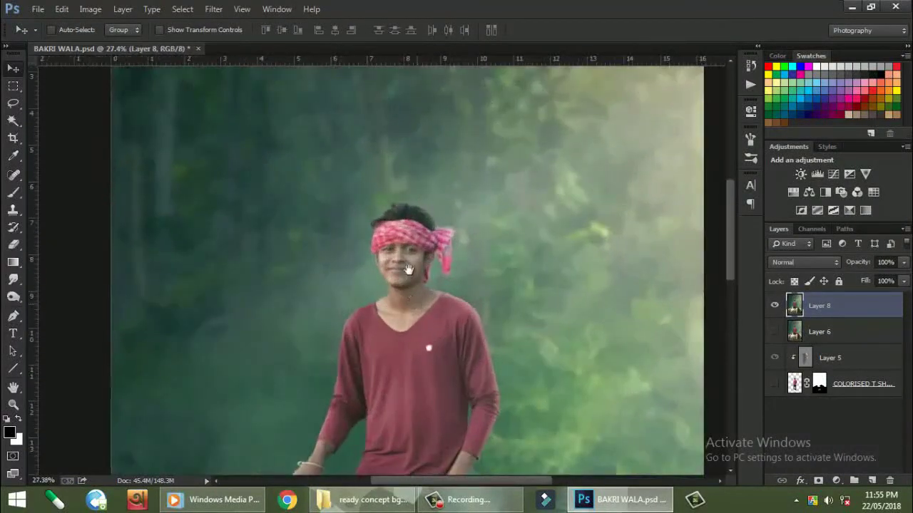
scroll(385, 207, "down", 3)
scroll(398, 225, "down", 2)
scroll(397, 225, "down", 2)
left_click(775, 305)
left_click(775, 331)
left_click(774, 305)
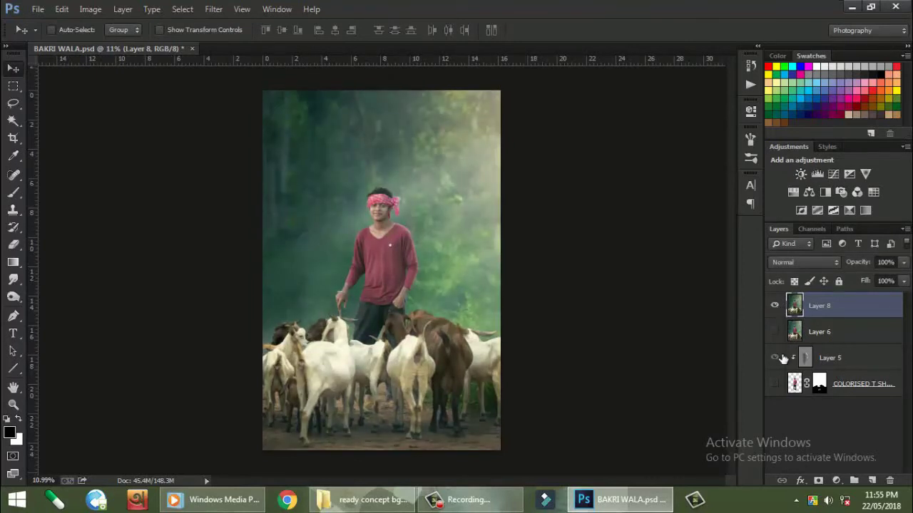
Add a Curves adjustment above Layer 8, pulling the curve down to darken the photo
left_click(837, 480)
left_click(808, 273)
left_click_drag(583, 303, 605, 284)
left_click(711, 102)
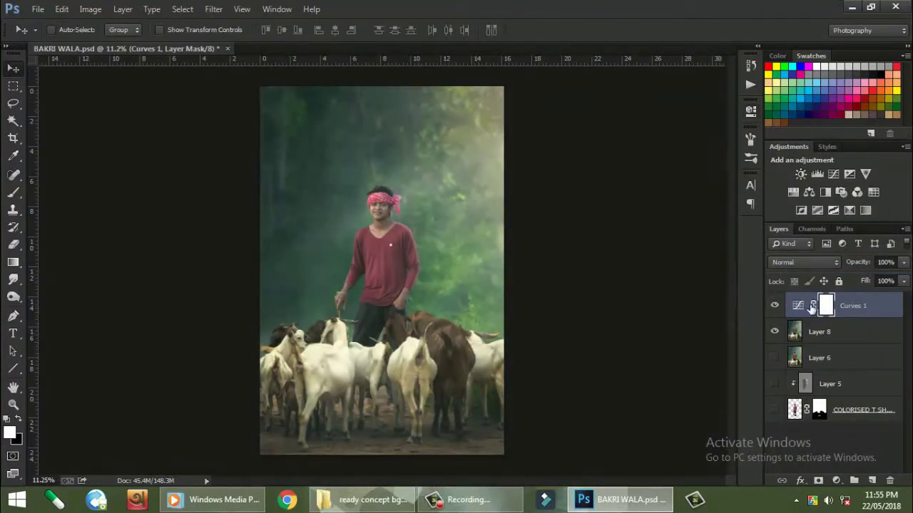
Mask Curves 1 with a gradient over the lower part and set its opacity to 80%
left_click(13, 262)
key("x")
left_click_drag(395, 114, 399, 271)
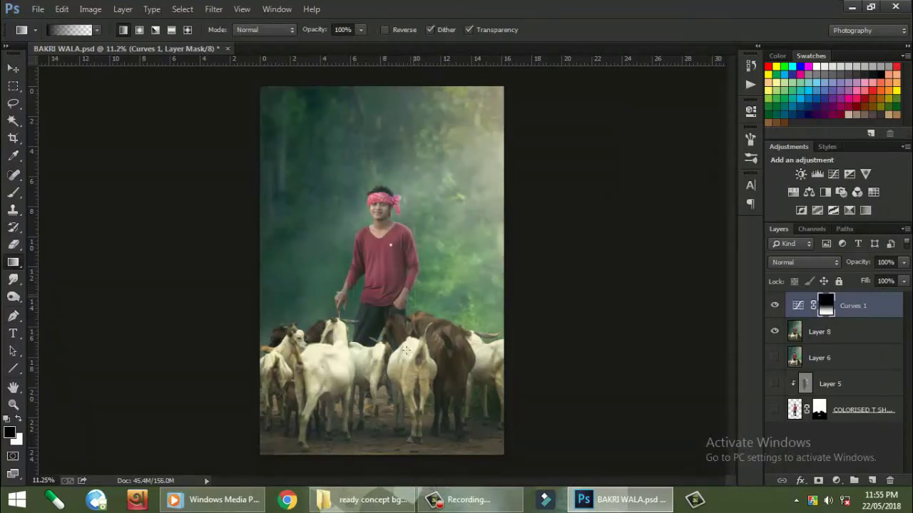
left_click(775, 305)
left_click_drag(854, 265, 847, 265)
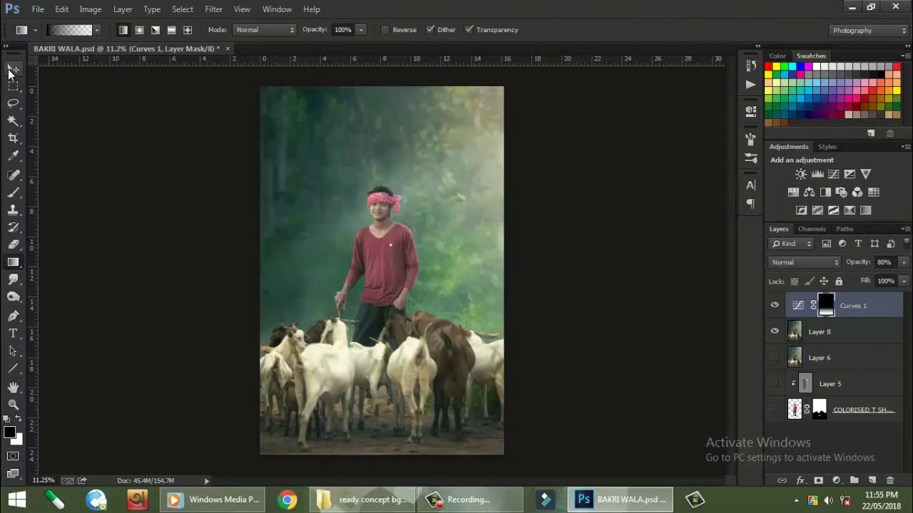
left_click(13, 68)
scroll(369, 222, "down", 2)
scroll(370, 222, "up", 3)
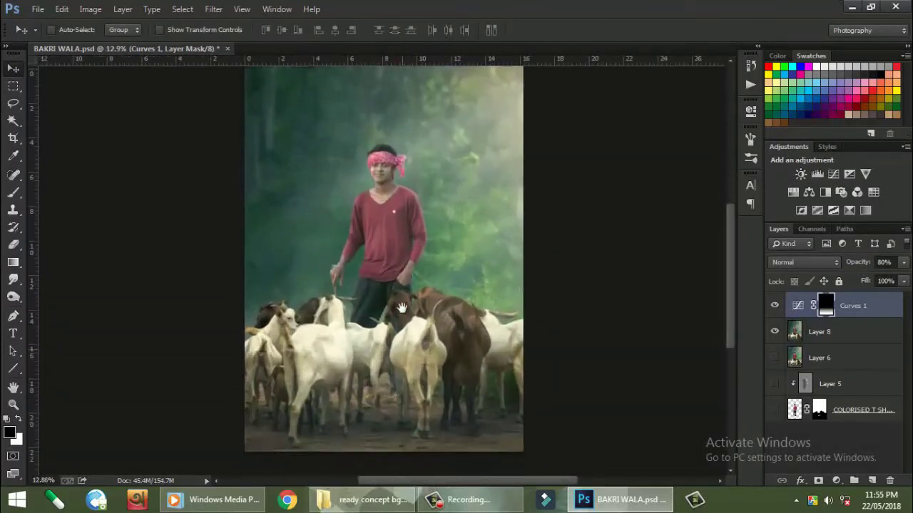
scroll(401, 308, "down", 3)
scroll(402, 308, "up", 1)
scroll(402, 308, "up", 1)
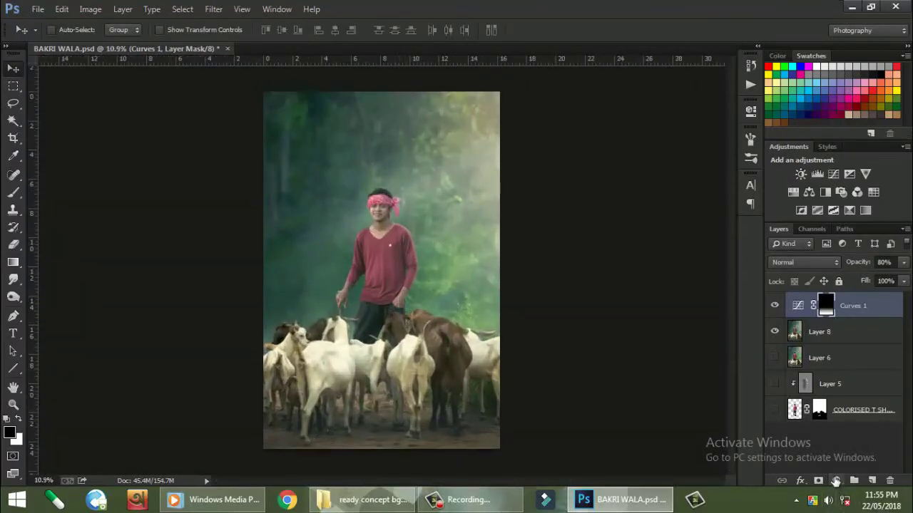
Add a Color Lookup adjustment above Curves 1 using the EdgyAmber.3DL lookup table
left_click(873, 192)
left_click(649, 143)
left_click(672, 232)
scroll(638, 147, "down", 2)
scroll(638, 147, "down", 1)
scroll(638, 147, "down", 1)
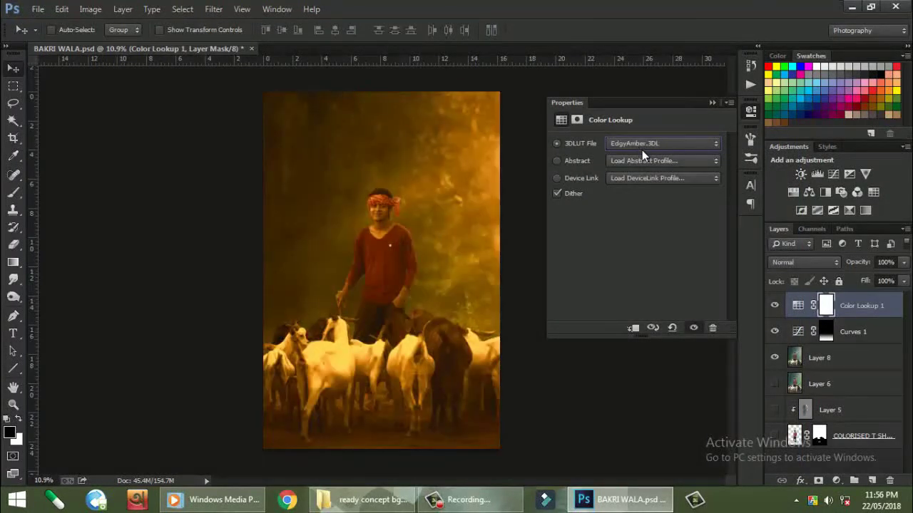
Lower Color Lookup 1 opacity to 36% and collapse the side panels to icons
left_click(851, 281)
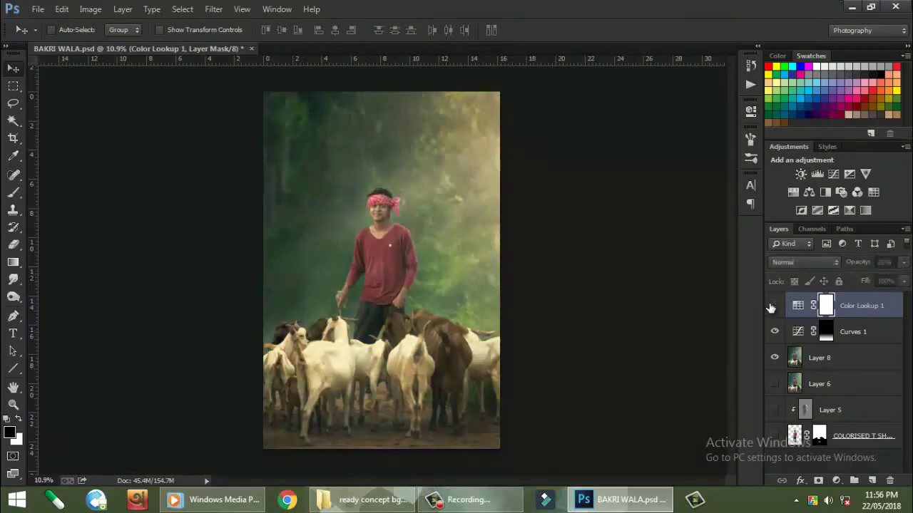
scroll(447, 253, "down", 2)
scroll(471, 244, "up", 1)
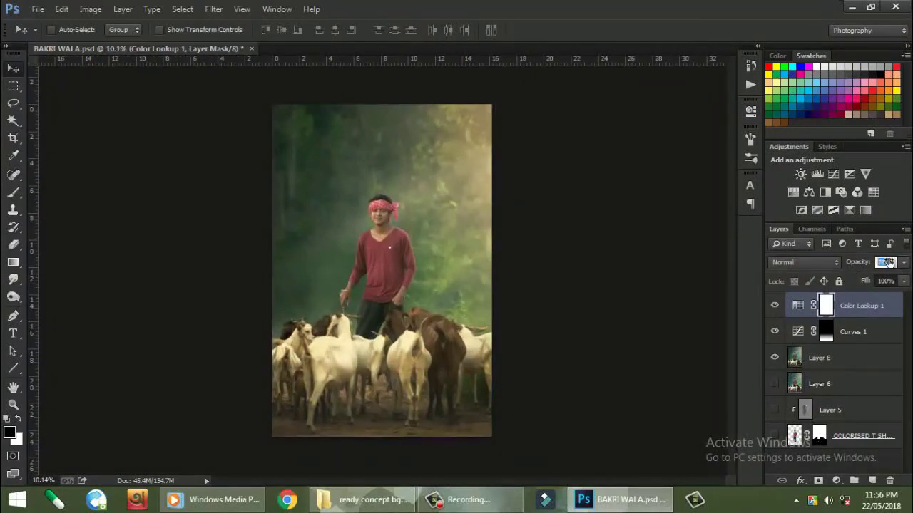
type("70")
key("Return")
left_click_drag(849, 267, 842, 267)
scroll(391, 267, "down", 2)
scroll(391, 266, "up", 1)
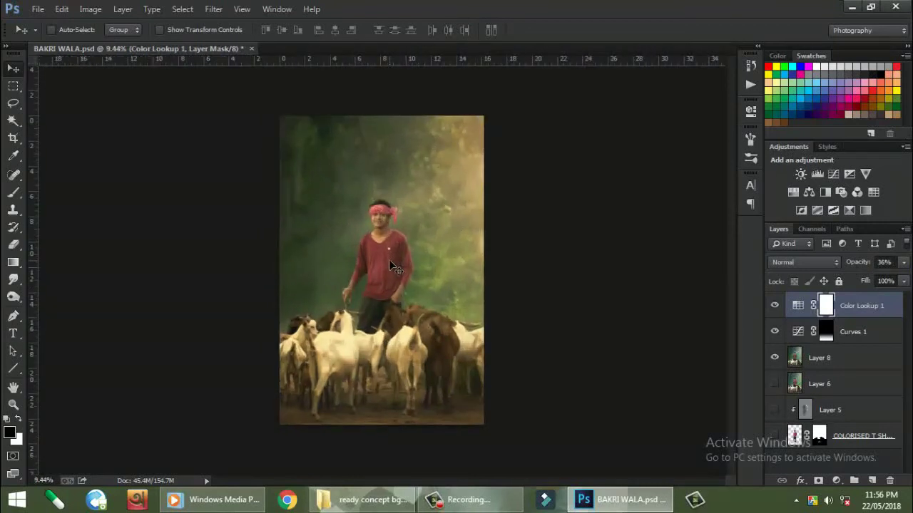
left_click(16, 263)
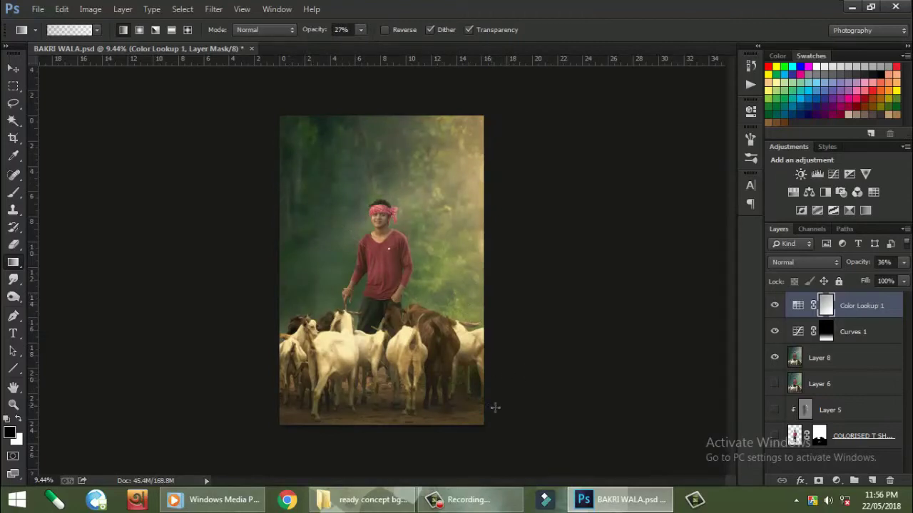
left_click(762, 295)
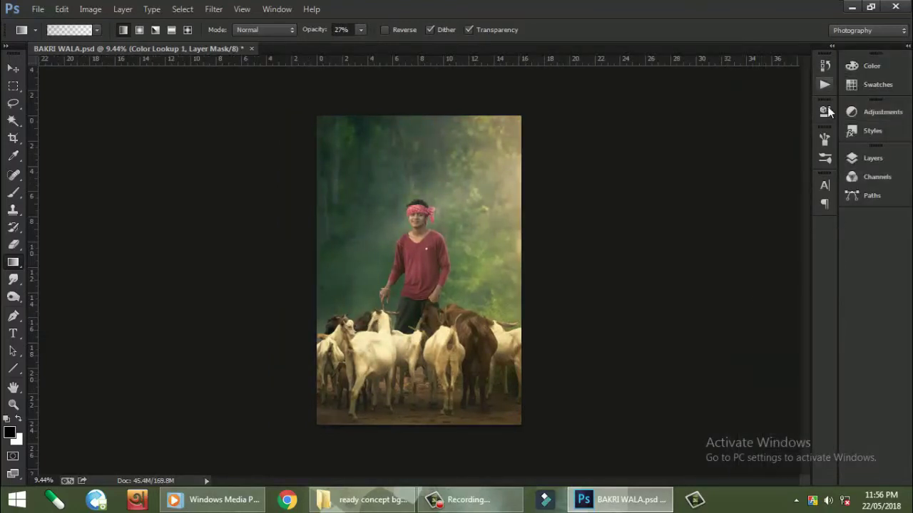
Bring back the Layers panel by switching the workspace to Essentials
left_click(873, 158)
left_click(869, 30)
left_click(852, 43)
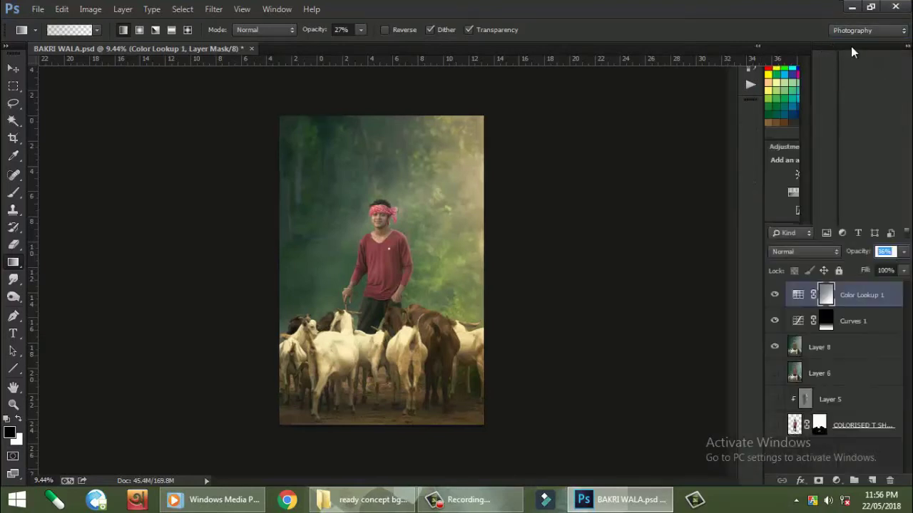
Toggle Color Lookup 1 visibility off and on to compare the 36% grade
left_click(775, 296)
left_click(775, 297)
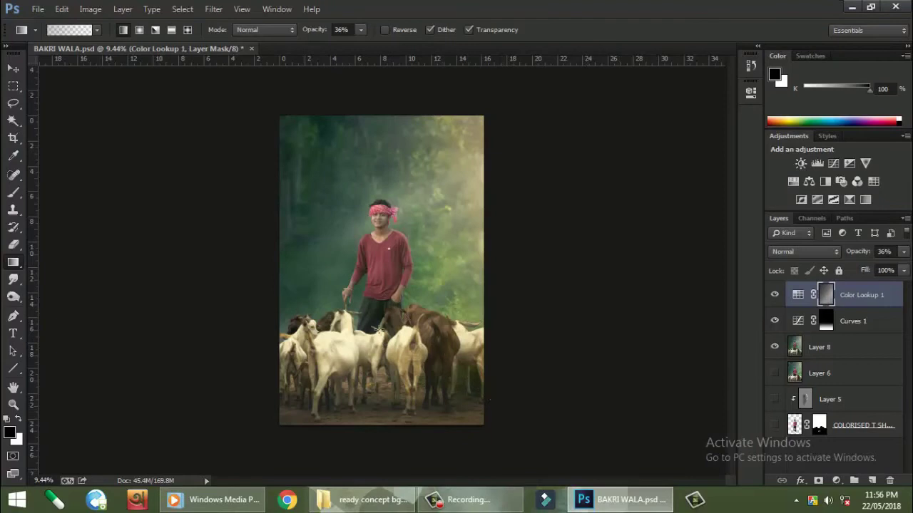
left_click(775, 295)
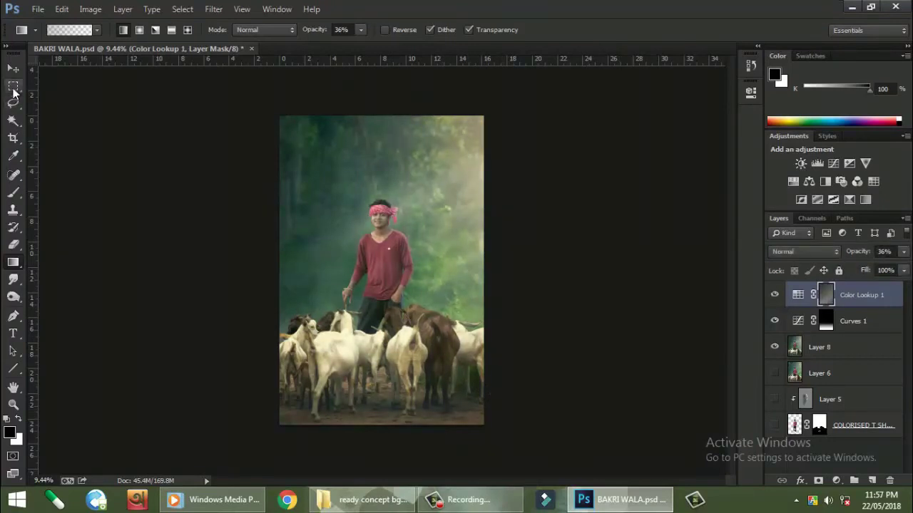
left_click(13, 69)
scroll(456, 218, "down", 1)
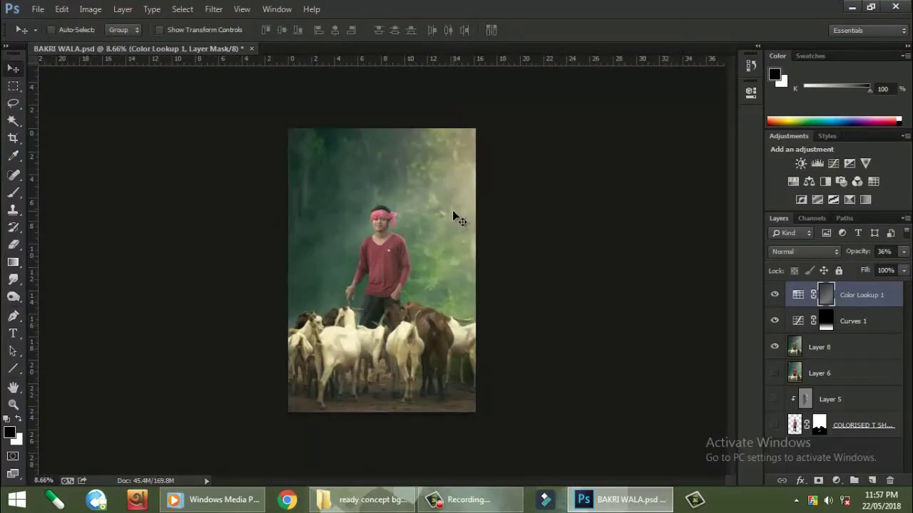
scroll(449, 221, "up", 1)
scroll(442, 235, "up", 3)
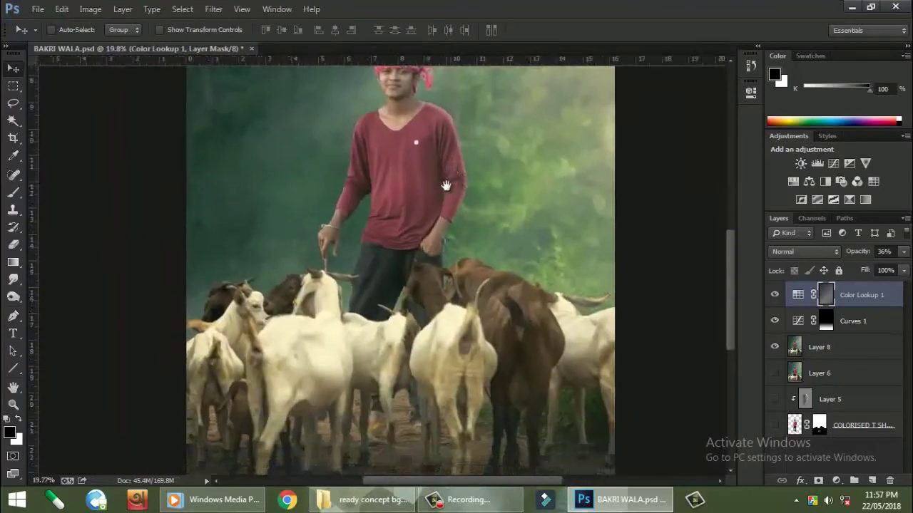
scroll(444, 188, "down", 3)
scroll(444, 188, "up", 2)
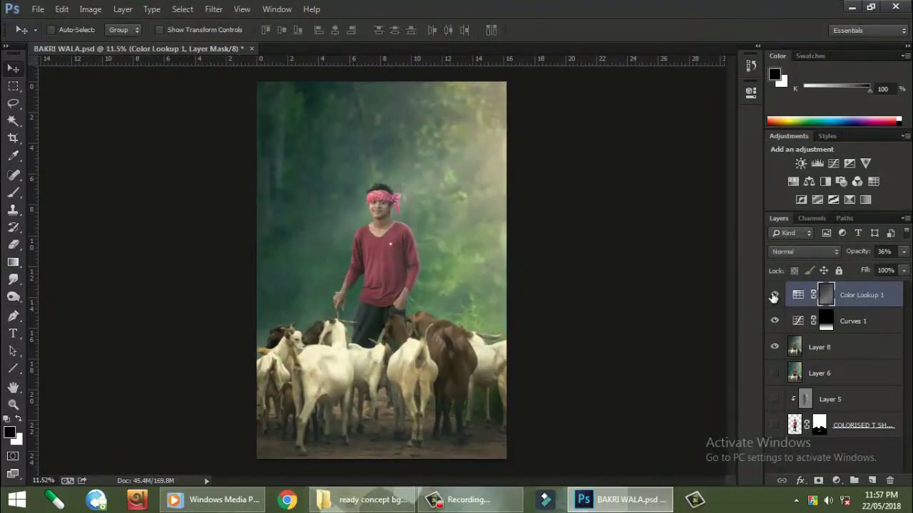
scroll(634, 278, "down", 2)
left_click(774, 295)
Add a second Color Lookup adjustment and browse its lookup tables
scroll(524, 241, "down", 1)
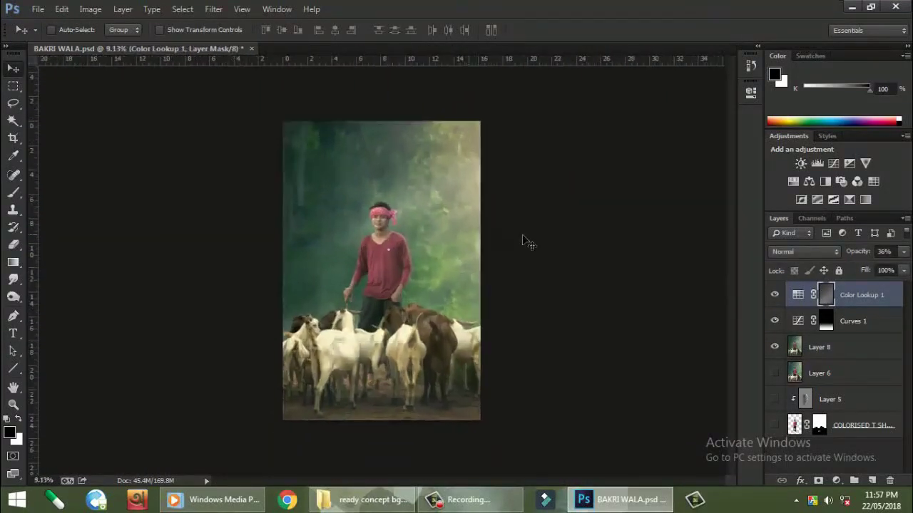
left_click(873, 181)
scroll(641, 126, "down", 2)
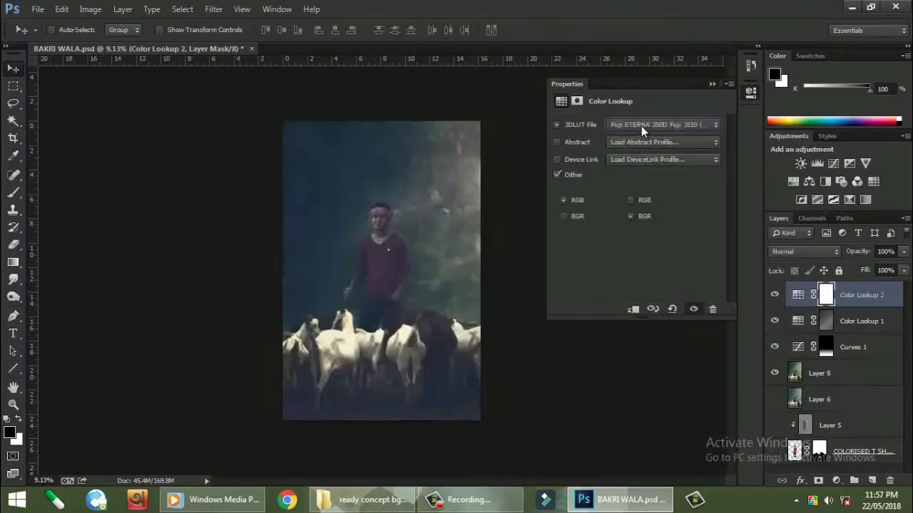
scroll(640, 126, "up", 1)
scroll(640, 126, "down", 2)
scroll(640, 125, "down", 1)
scroll(639, 126, "down", 1)
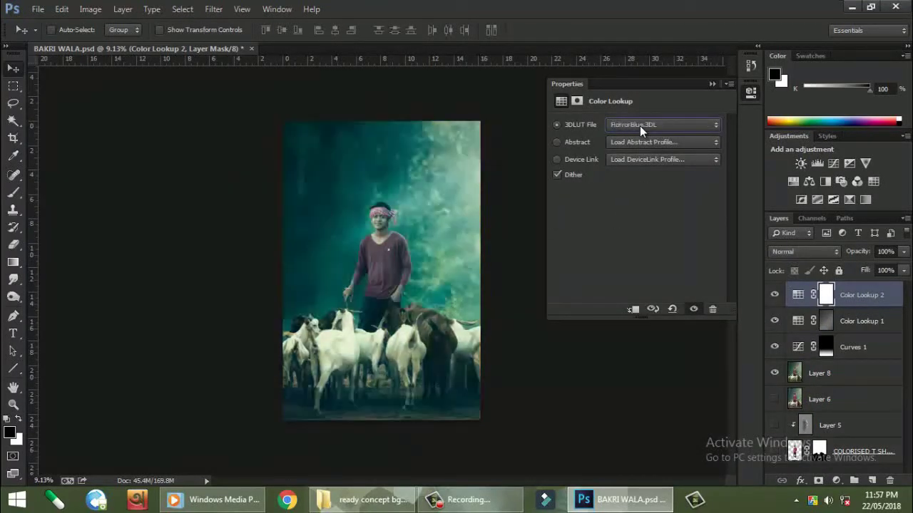
scroll(639, 126, "down", 1)
scroll(640, 125, "down", 1)
scroll(640, 125, "down", 2)
scroll(640, 125, "down", 1)
scroll(639, 126, "up", 1)
left_click(712, 83)
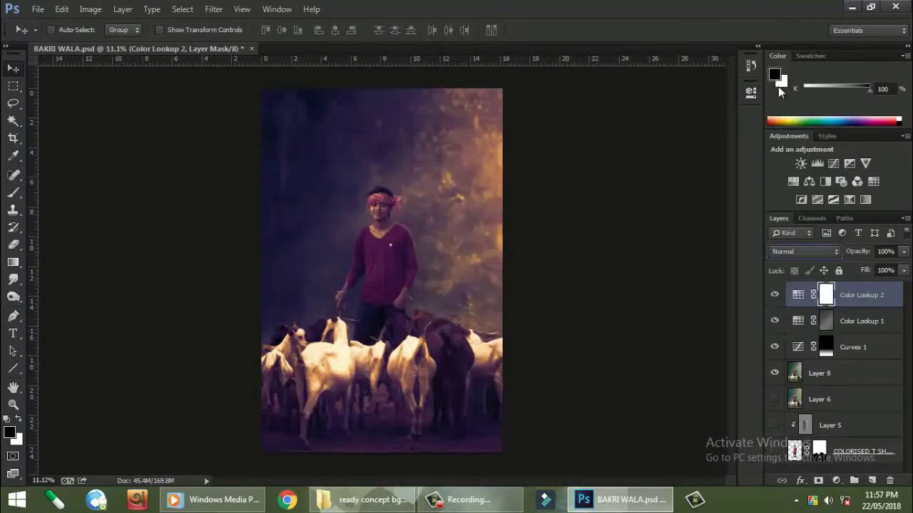
Try different blend modes on Color Lookup 2, then return it to Normal
left_click(804, 251)
key("Down")
key("Down")
key("Down")
key("Down")
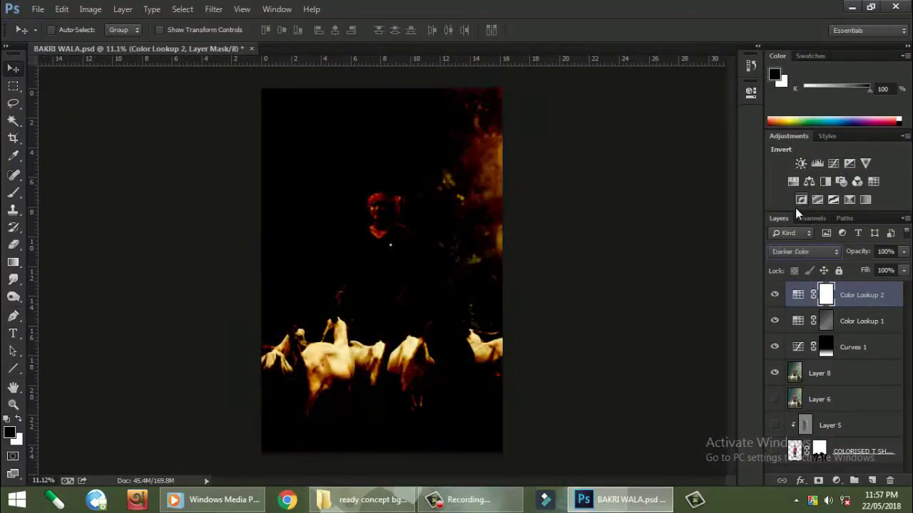
key("Down")
key("Down")
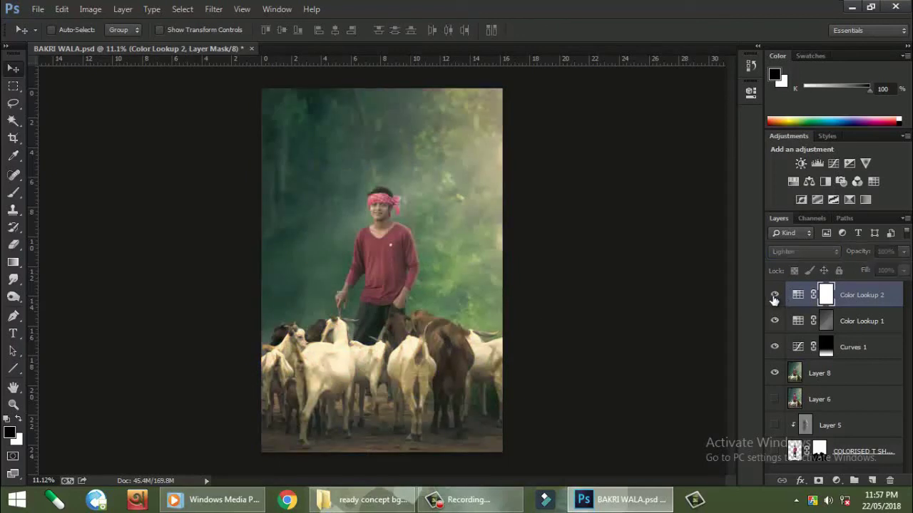
scroll(402, 213, "up", 3)
scroll(385, 228, "down", 2)
scroll(377, 242, "down", 2)
left_click(804, 251)
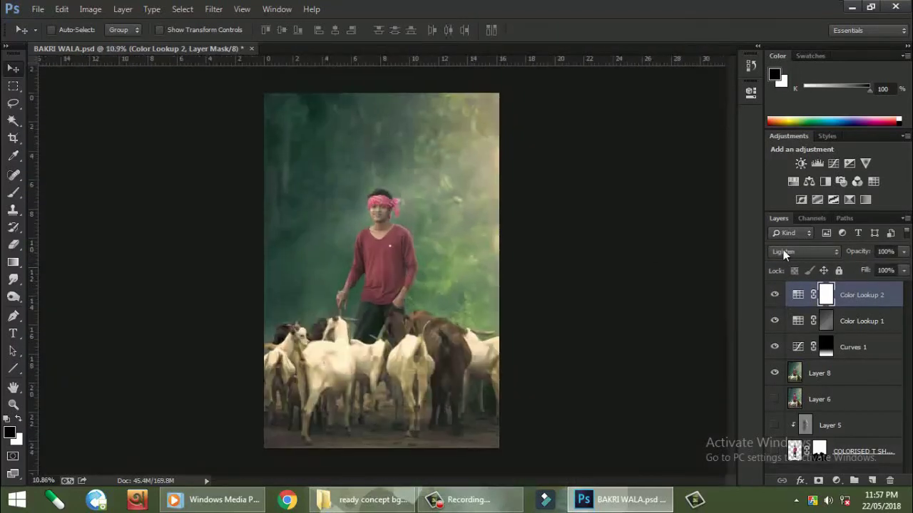
left_click(778, 6)
Try a lower opacity on Color Lookup 2, then delete the layer
left_click(854, 268)
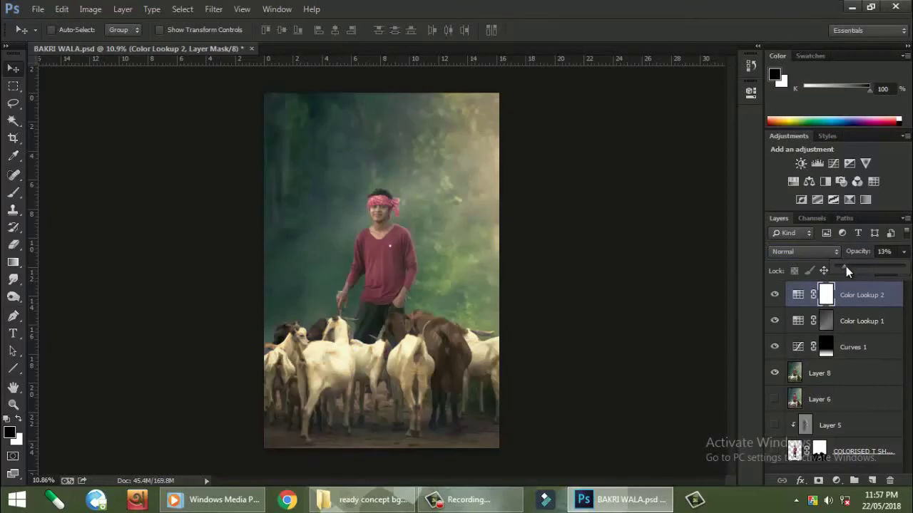
key("ctrl+0")
key("Delete")
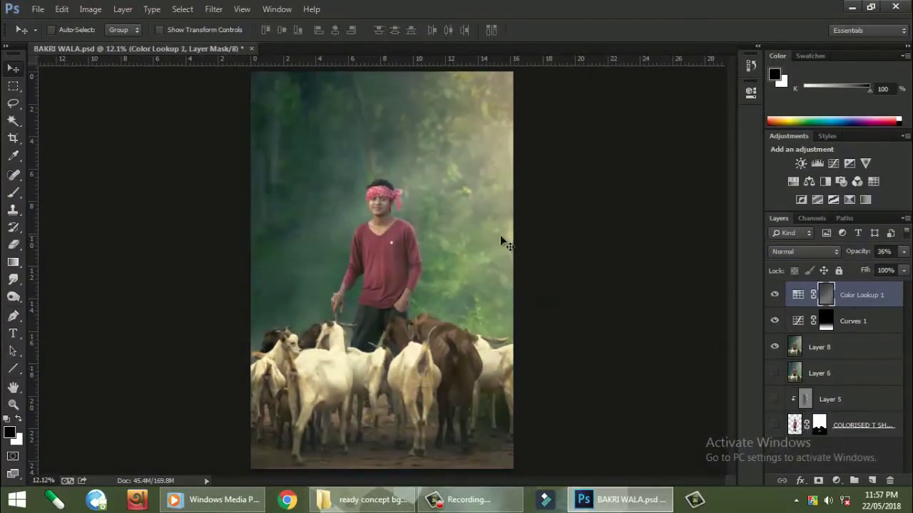
scroll(448, 264, "down", 1)
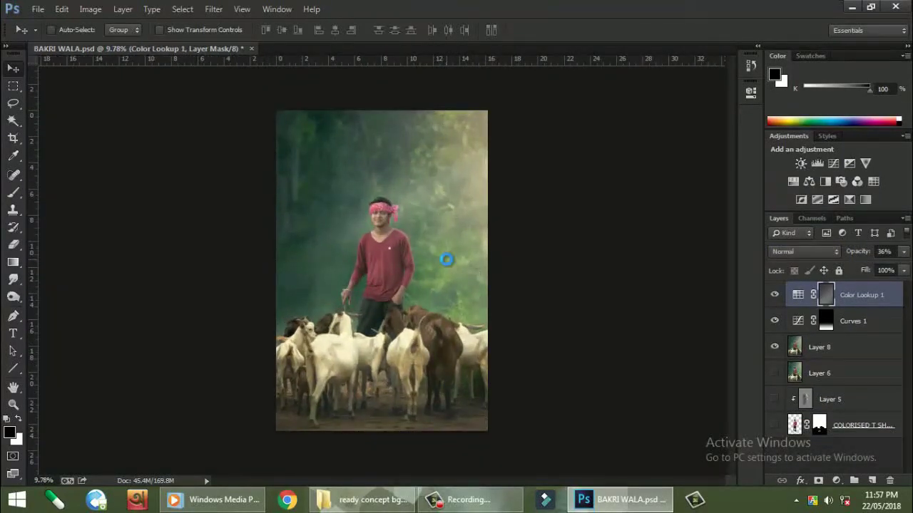
scroll(445, 258, "down", 1)
scroll(446, 258, "up", 1)
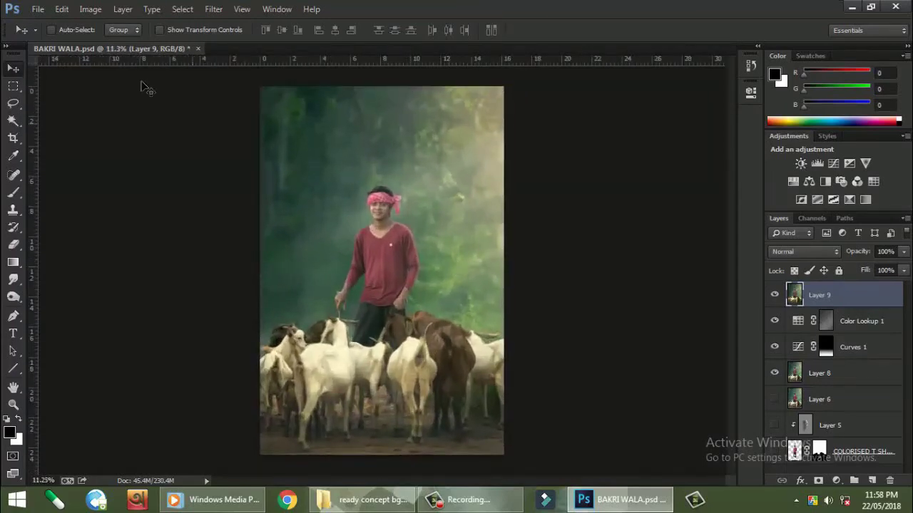
Open the JM CREATION LOGO document
left_click(38, 8)
left_click(43, 34)
left_click(507, 232)
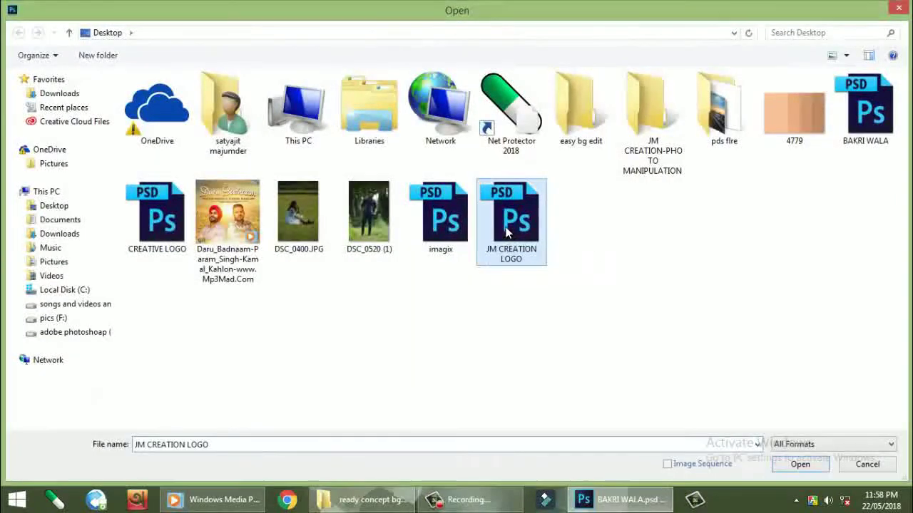
double_click(508, 233)
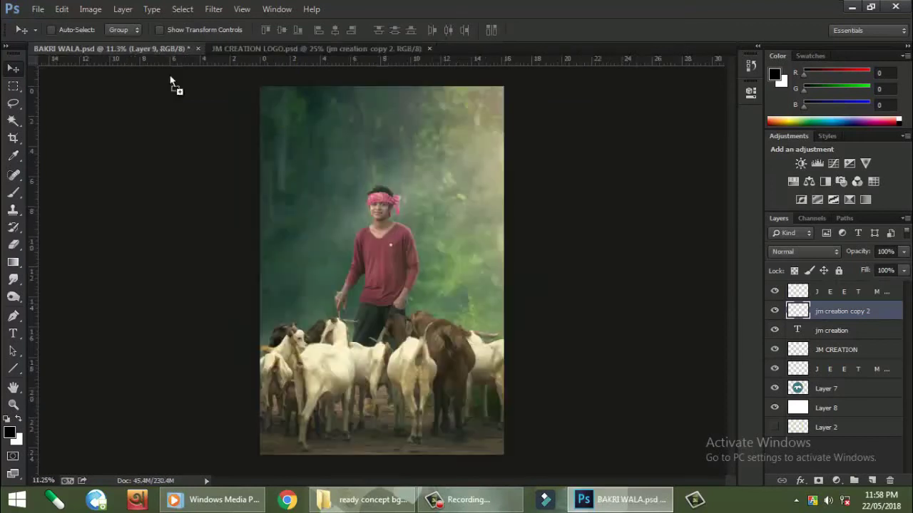
Copy both JM CREATION logo text lines into the goat herder photo
left_click_drag(250, 102, 348, 140)
scroll(328, 143, "up", 2)
scroll(304, 160, "up", 1)
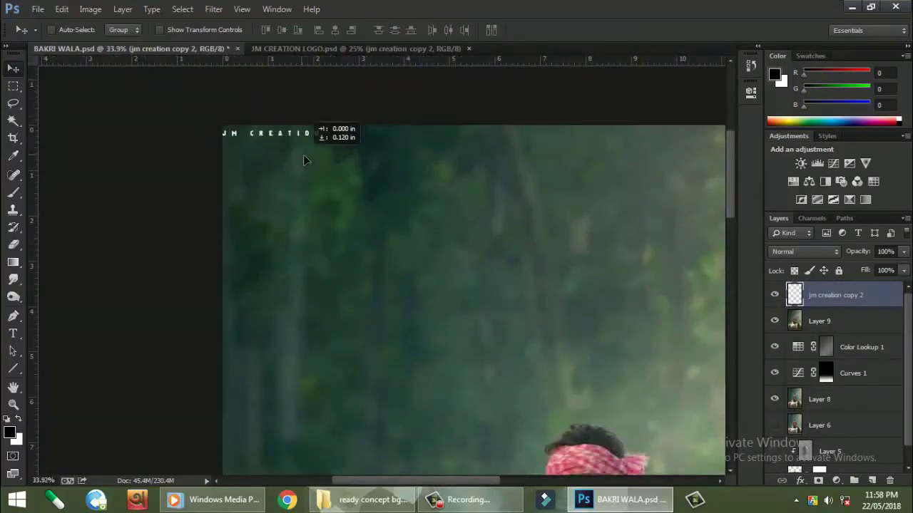
scroll(304, 160, "down", 3)
scroll(340, 165, "down", 1)
left_click(274, 48)
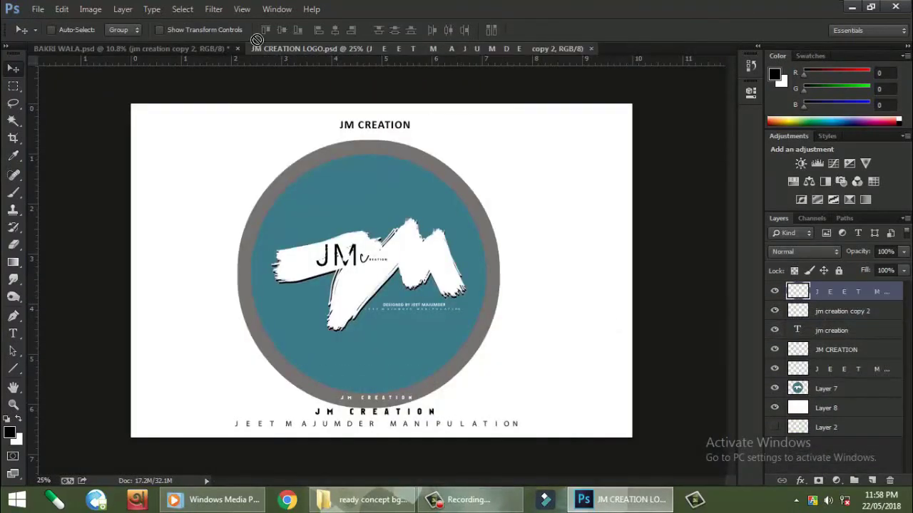
left_click_drag(257, 39, 304, 192)
scroll(311, 147, "up", 2)
scroll(372, 224, "down", 1)
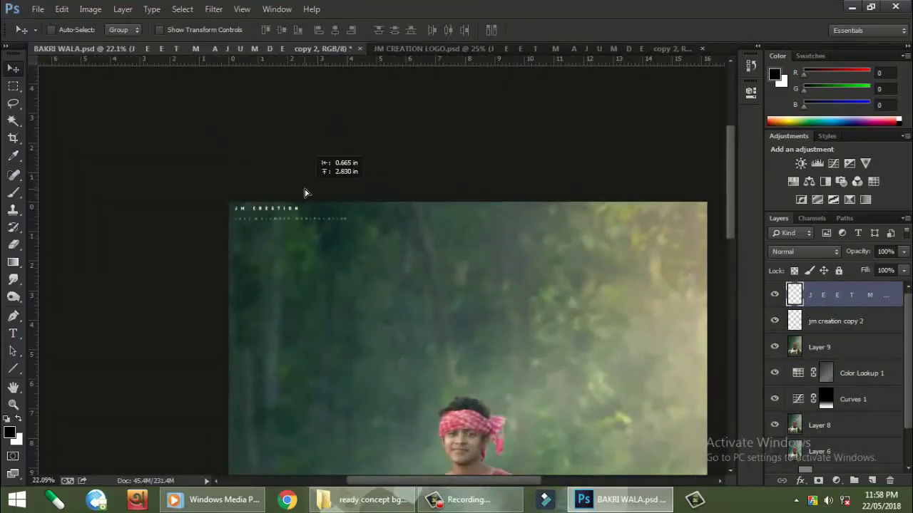
scroll(299, 196, "up", 3)
Position both watermark text layers together in the photo's top-left corner
left_click_drag(406, 247, 411, 250)
scroll(428, 263, "down", 5)
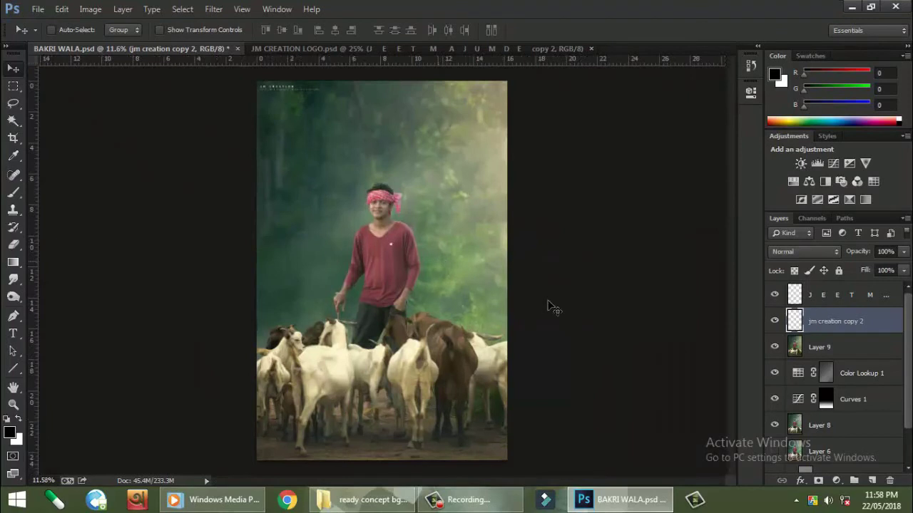
left_click(820, 295, "ctrl")
scroll(315, 212, "up", 3)
scroll(366, 235, "up", 2)
left_click_drag(421, 259, 385, 240)
scroll(401, 238, "down", 3)
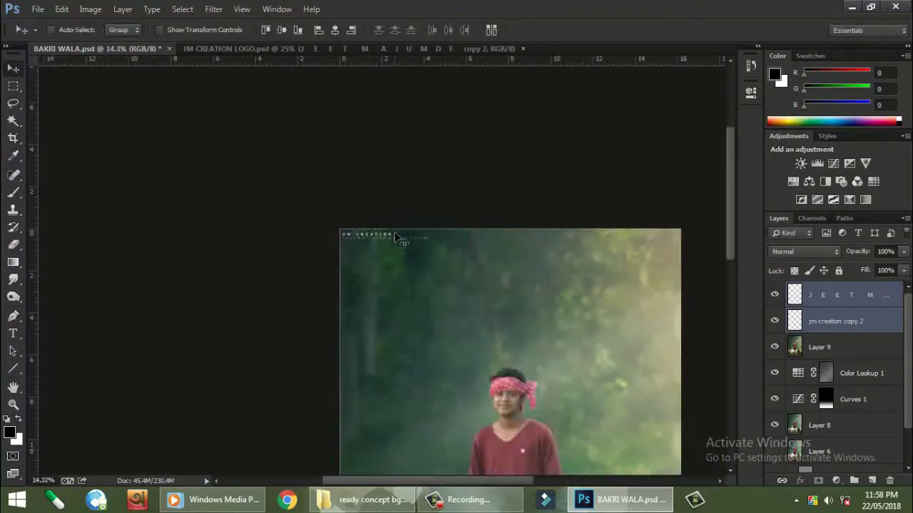
scroll(420, 257, "down", 1)
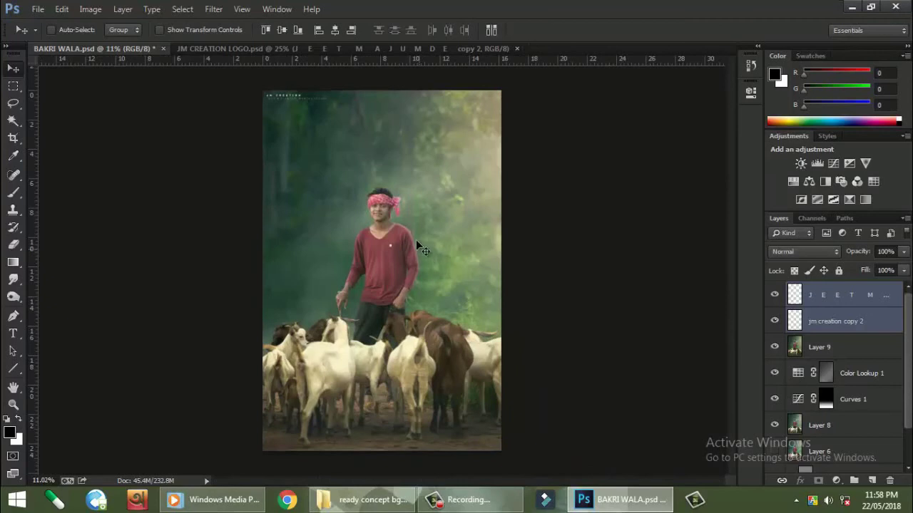
Close the JM CREATION LOGO document
left_click(499, 49)
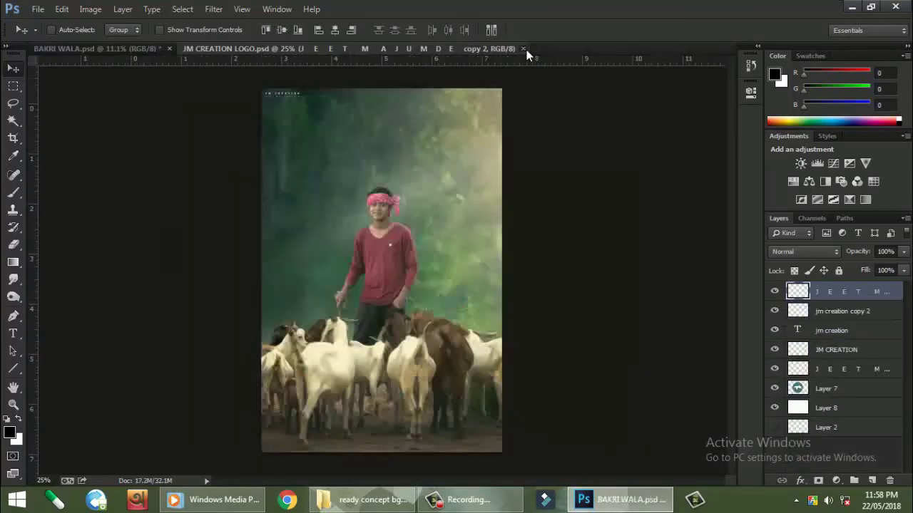
scroll(390, 184, "down", 1)
scroll(390, 184, "up", 1)
scroll(390, 183, "down", 1)
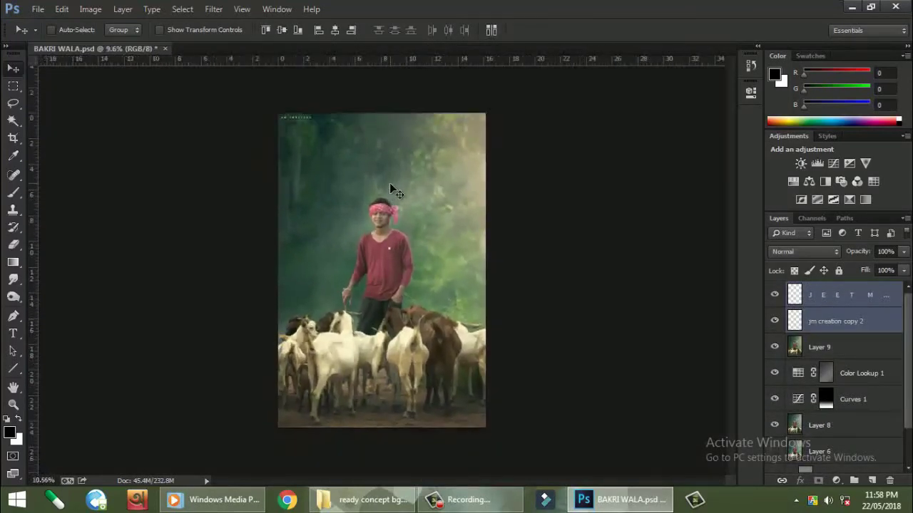
scroll(391, 189, "up", 3)
scroll(395, 192, "down", 3)
scroll(397, 196, "up", 1)
Merge the visible layers and save the photo to the Desktop as JPEG
key("ctrl+shift+e")
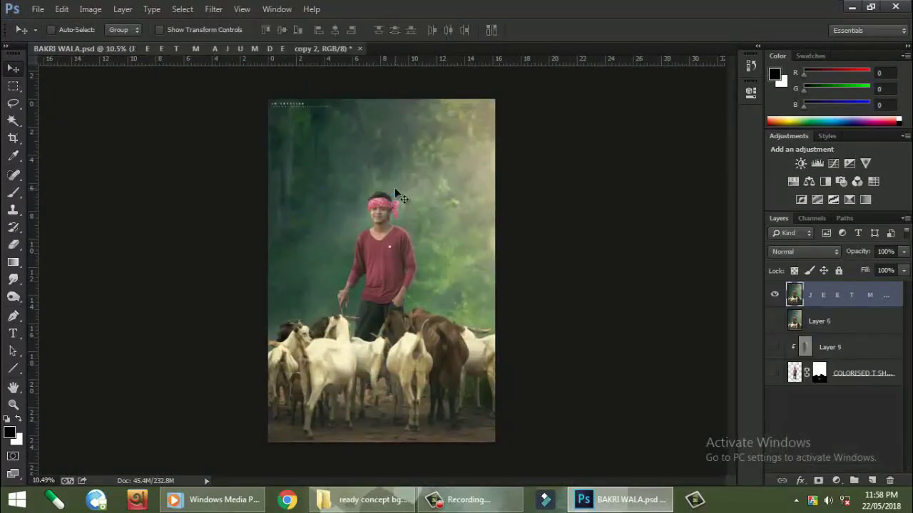
scroll(375, 168, "up", 1)
left_click(37, 9)
left_click(78, 132)
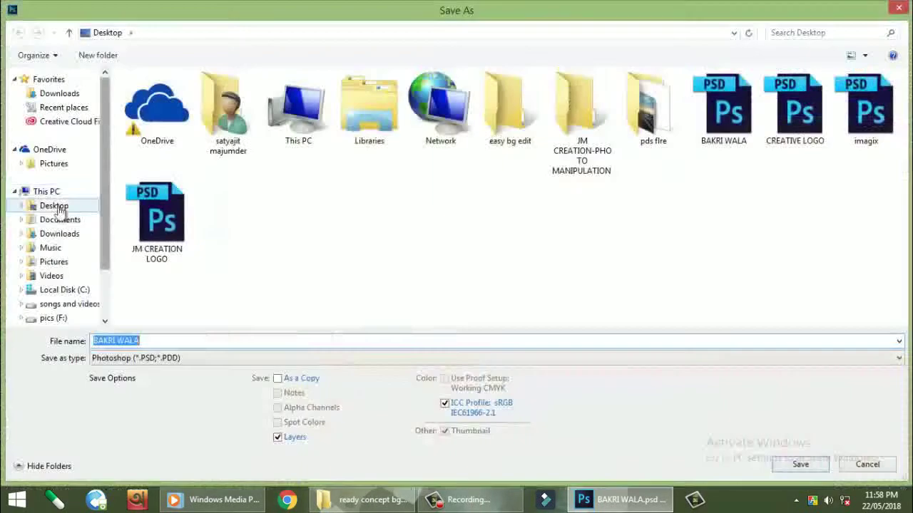
left_click(53, 205)
left_click(427, 358)
left_click(143, 229)
Confirm the JPEG options: Baseline (Standard) at quality 12
left_click(803, 465)
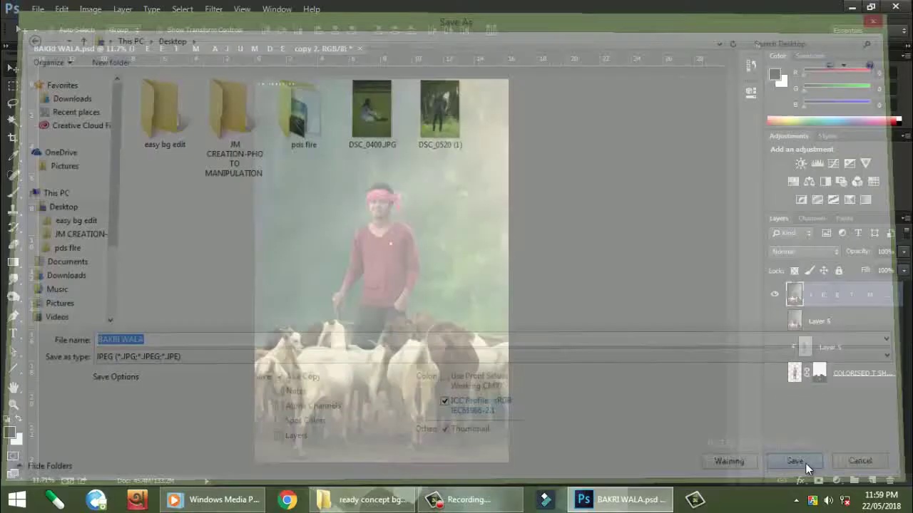
left_click(364, 222)
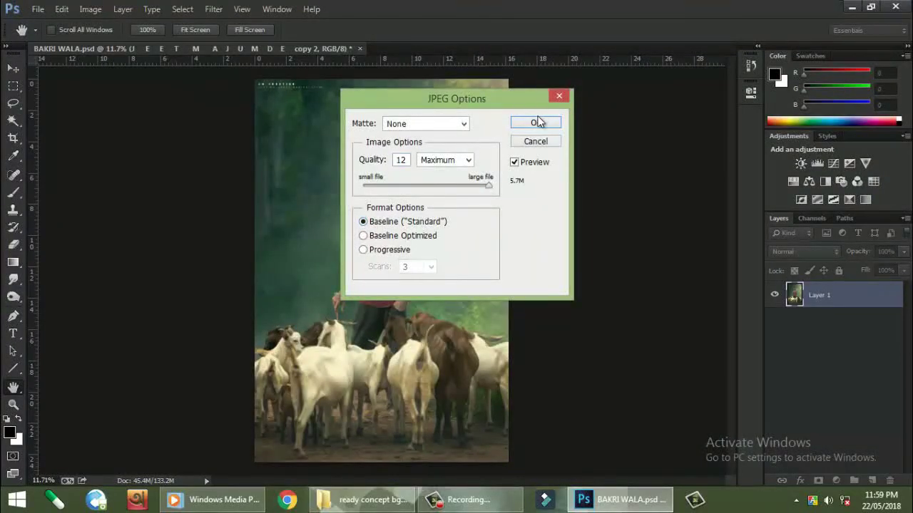
left_click(538, 123)
scroll(533, 126, "down", 1)
left_click(840, 326)
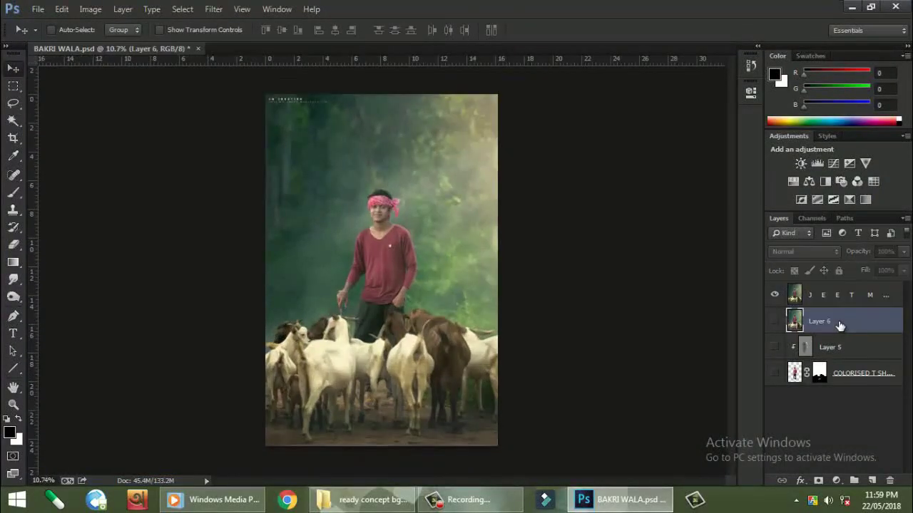